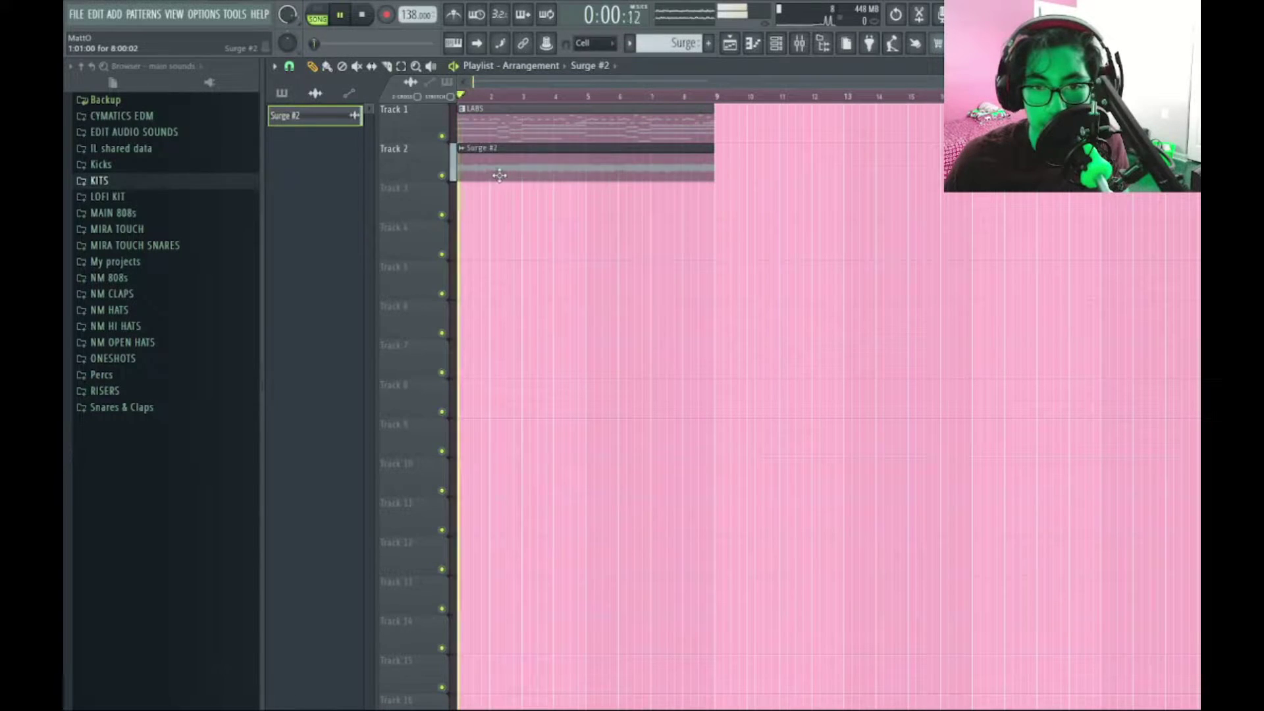
Step: Play the arrangement and set the Surge #2 audio clip's time-stretching mode to Stretch
key(space)
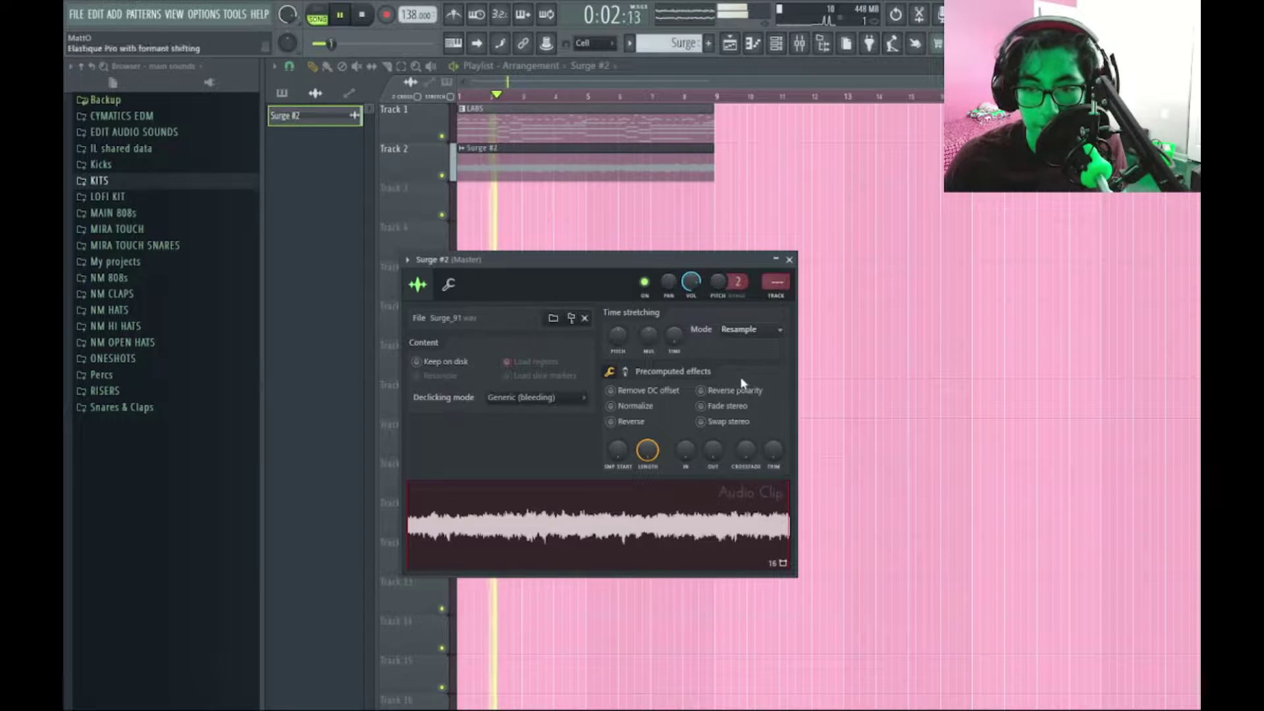
click(789, 259)
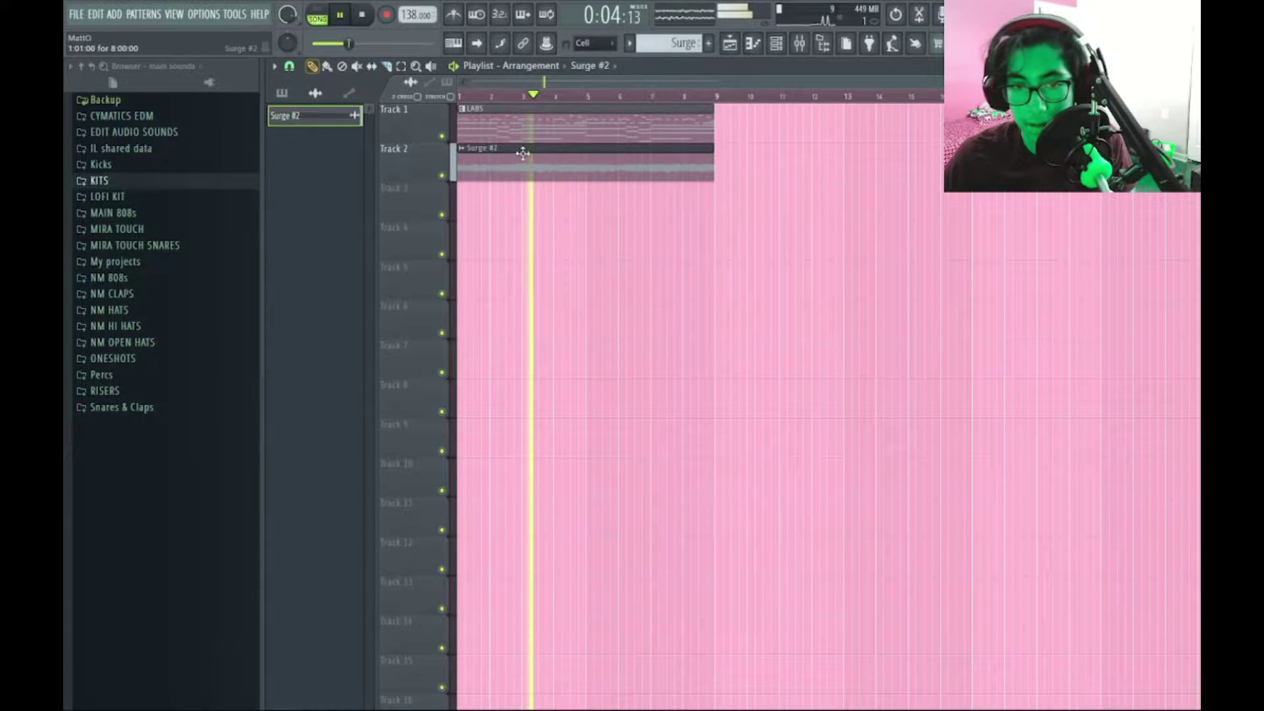
Step: Open the LABS notes in the piano roll and play them back
double_click(705, 109)
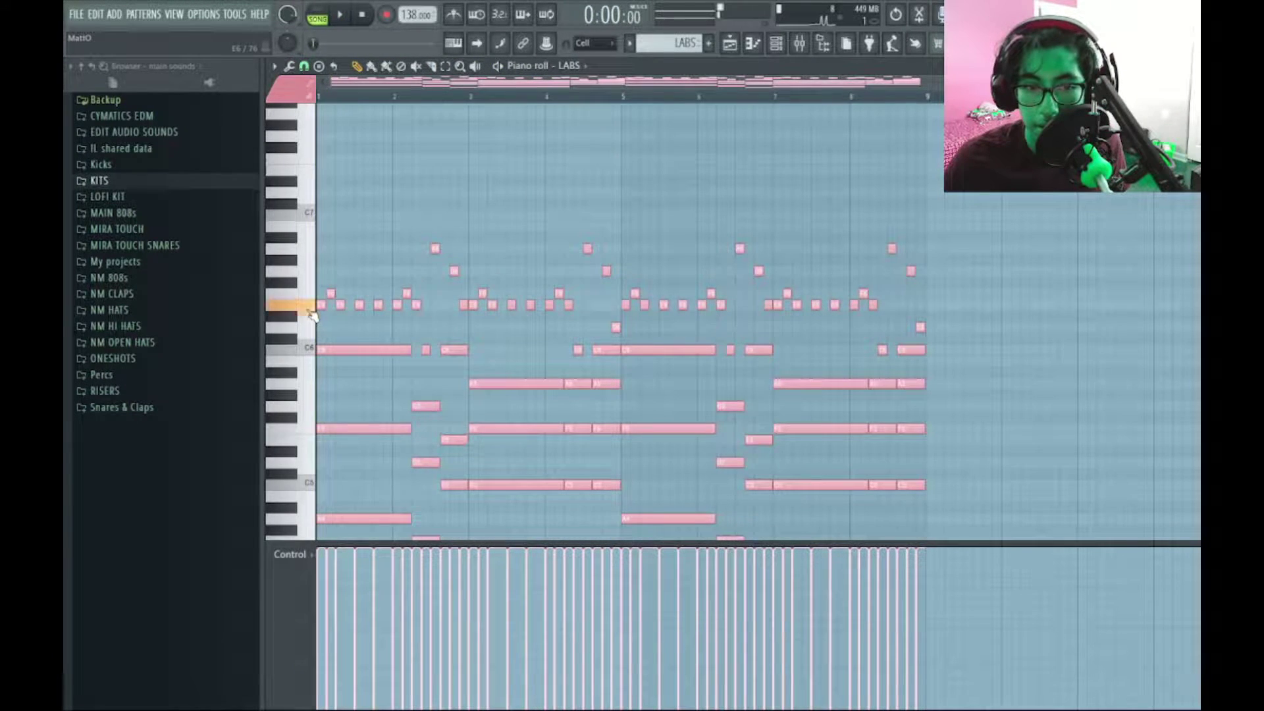
key(F6)
key(space)
key(space)
click(775, 49)
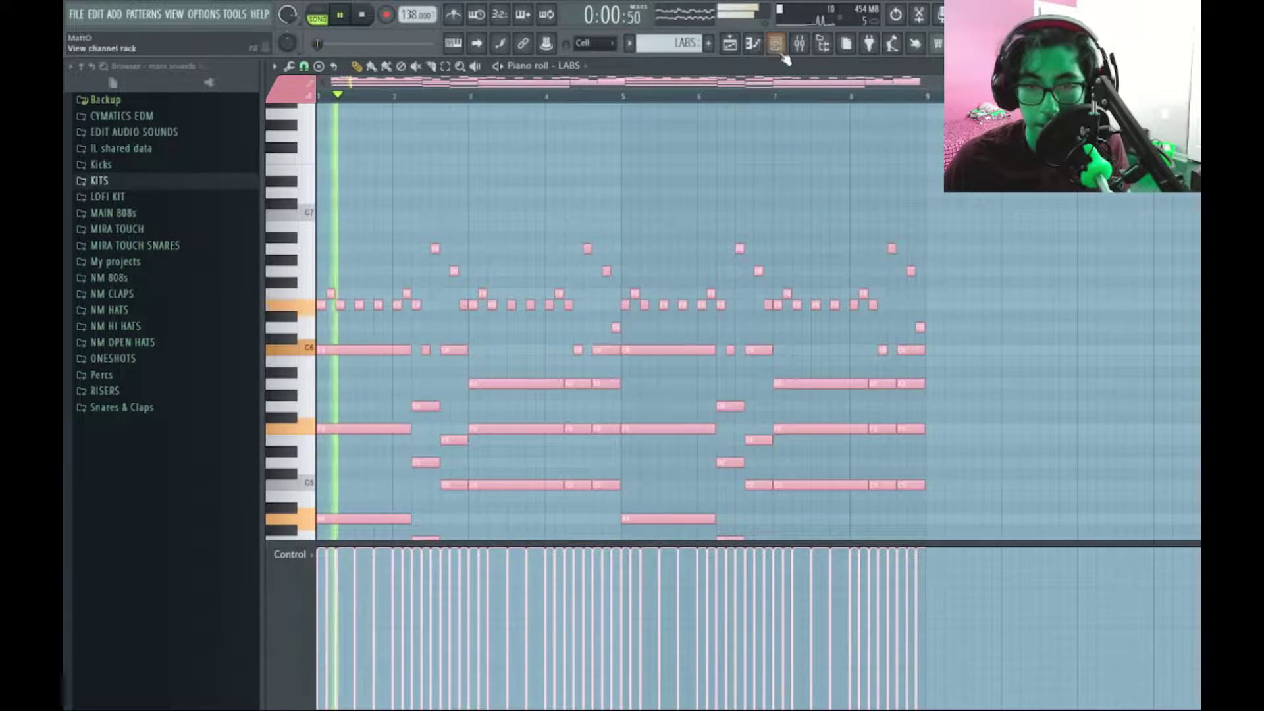
Step: Return to the playlist and route the Surge #2 audio clip to mixer track 1
click(730, 45)
scroll(531, 131, down, 1)
scroll(521, 172, up, 1)
double_click(522, 172)
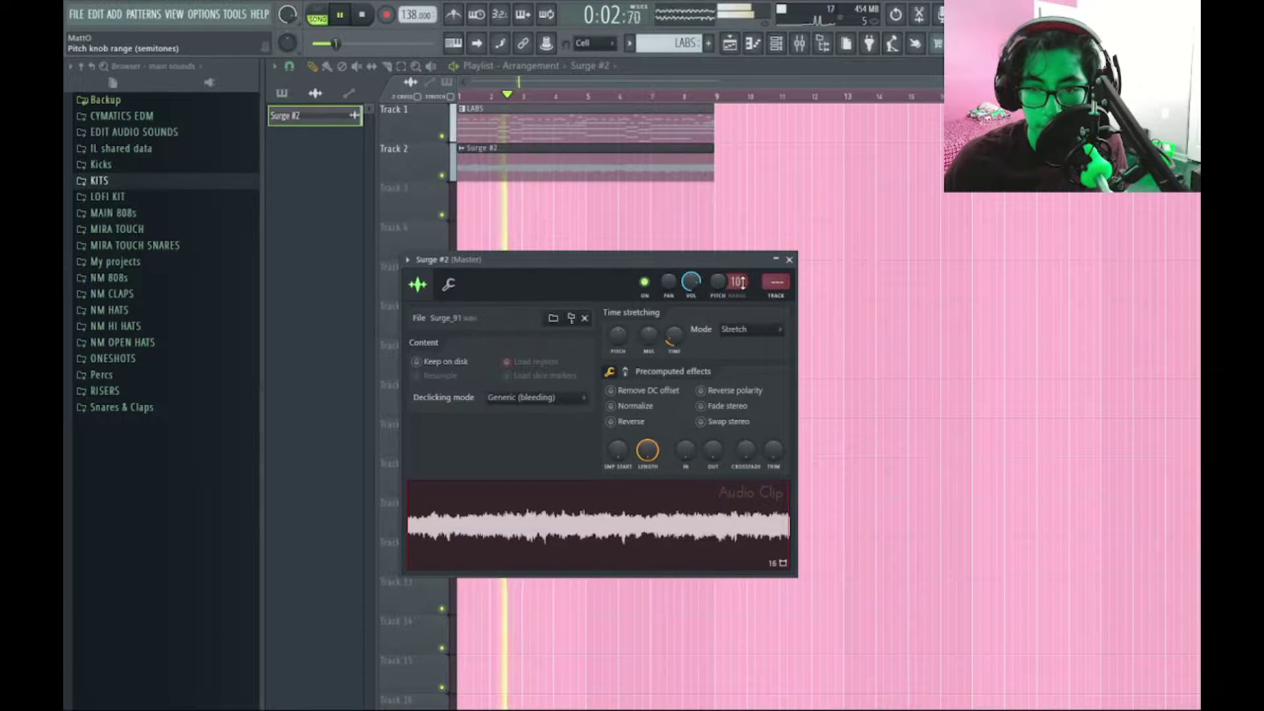
click(779, 297)
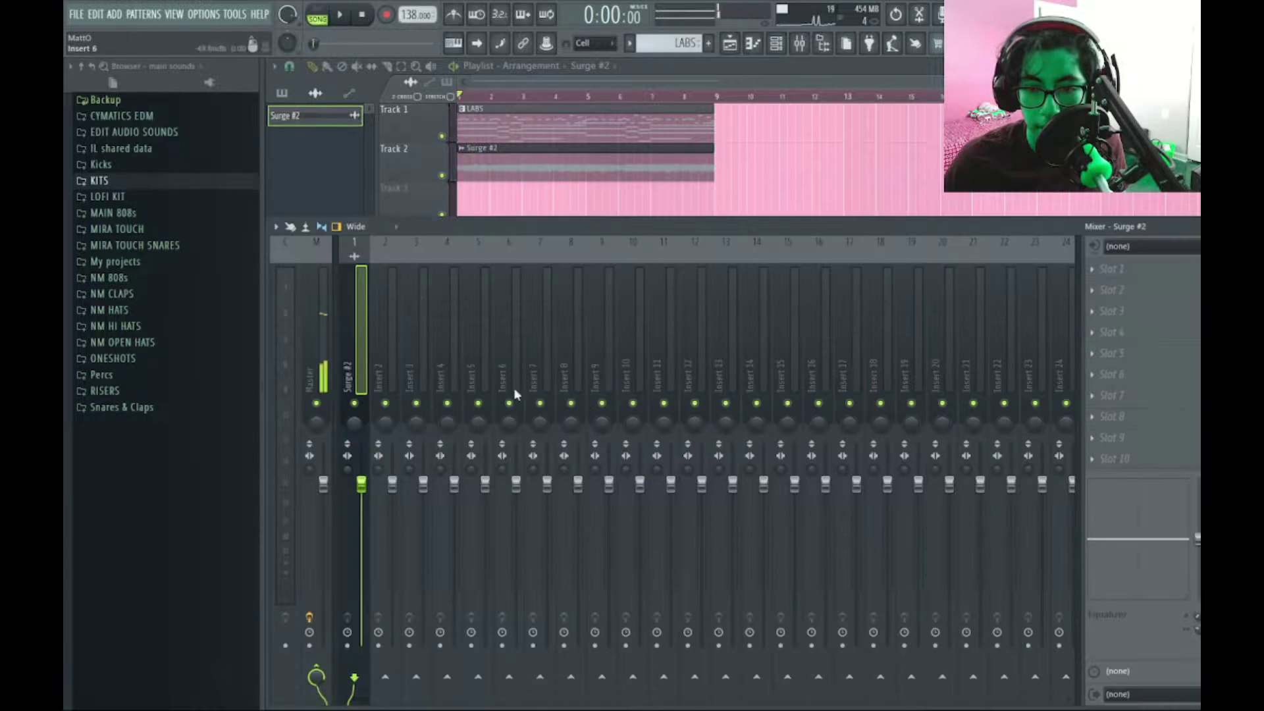
Step: Add Fruity parametric EQ 2 to the Surge #2 mixer track and boost its upper mids and highs
click(782, 50)
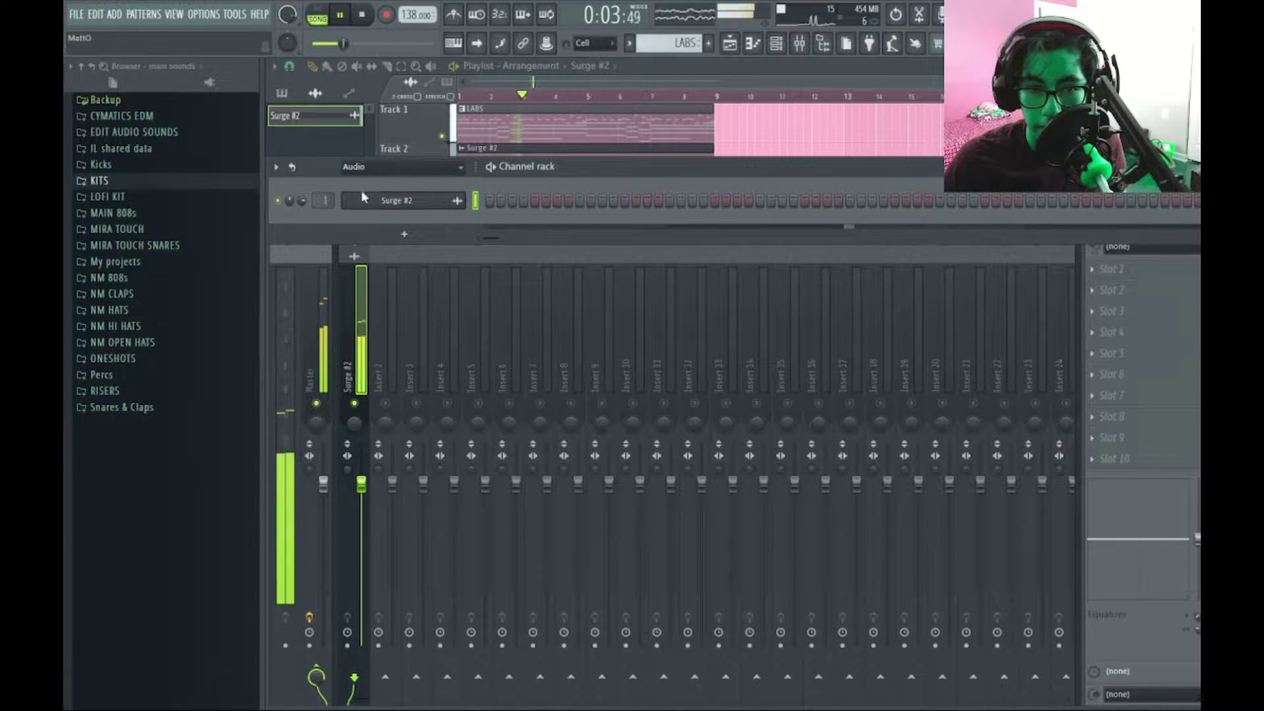
click(400, 188)
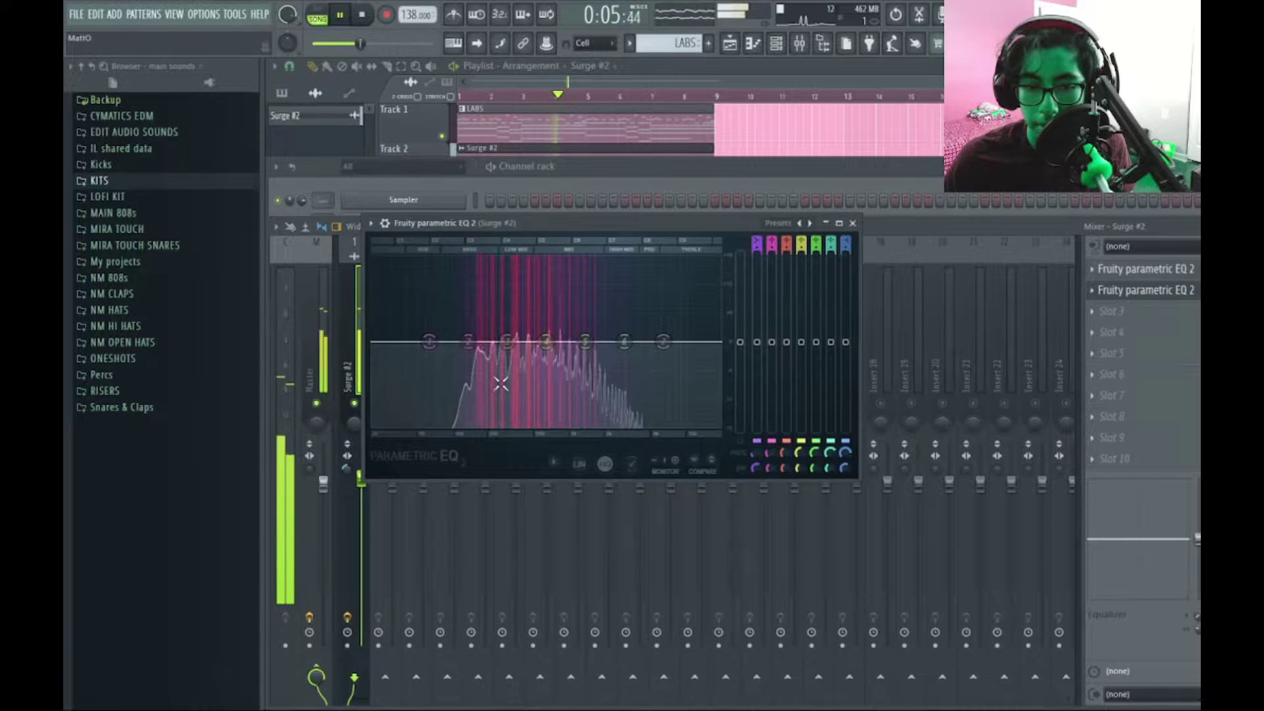
drag(584, 343, 671, 369)
scroll(600, 327, down, 5)
drag(587, 303, 582, 321)
drag(671, 369, 650, 334)
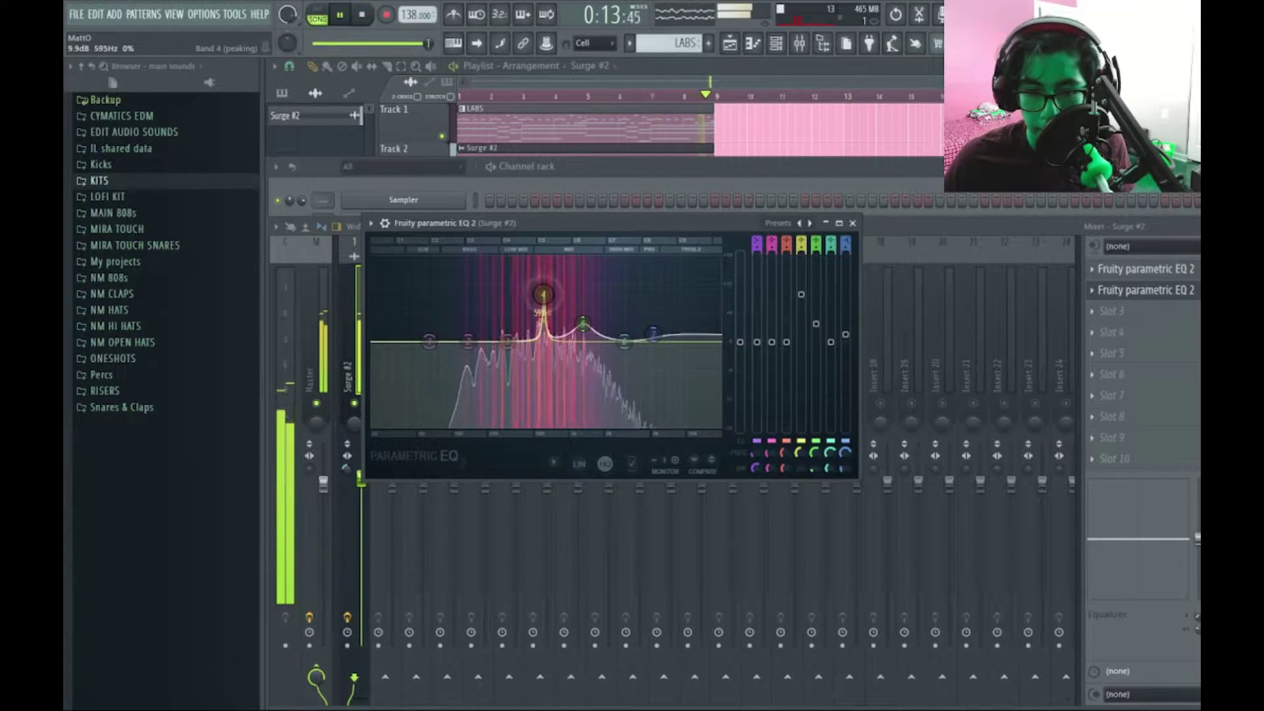
Step: Cut EQ band 4 by about 2 dB near 575 Hz and pull down the low frequencies on Surge #2
drag(540, 313, 535, 373)
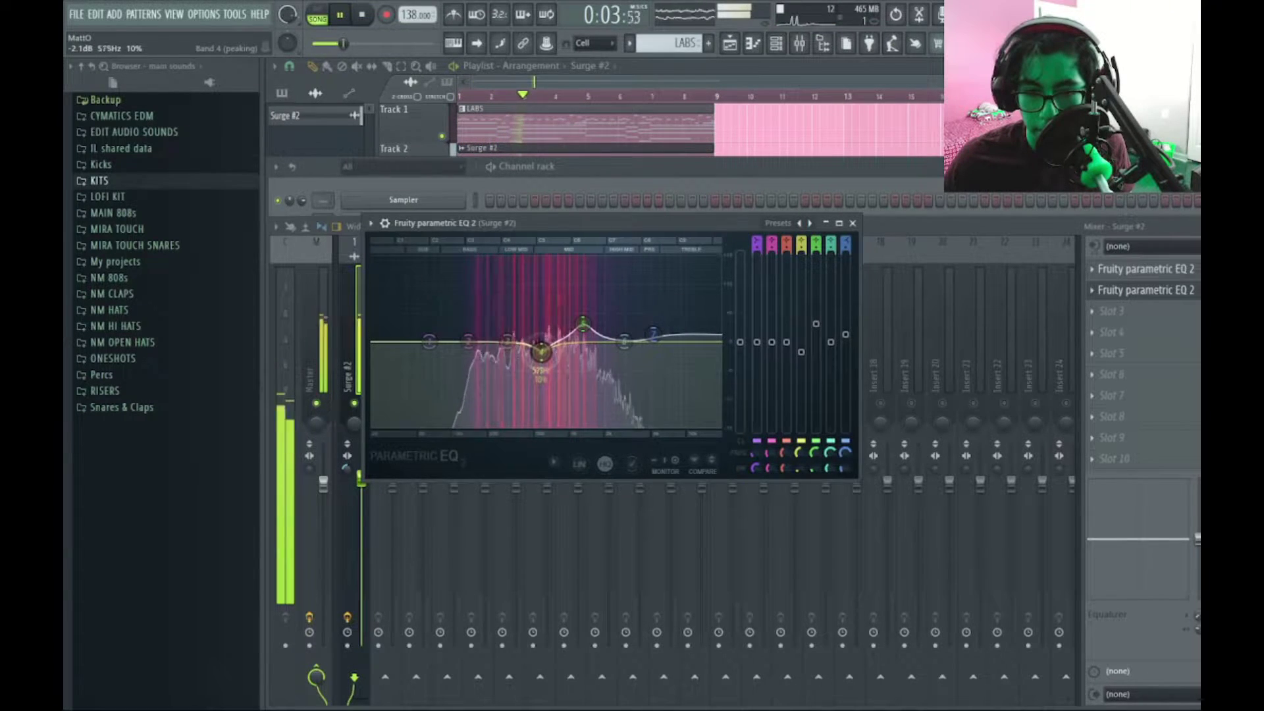
drag(475, 352, 454, 462)
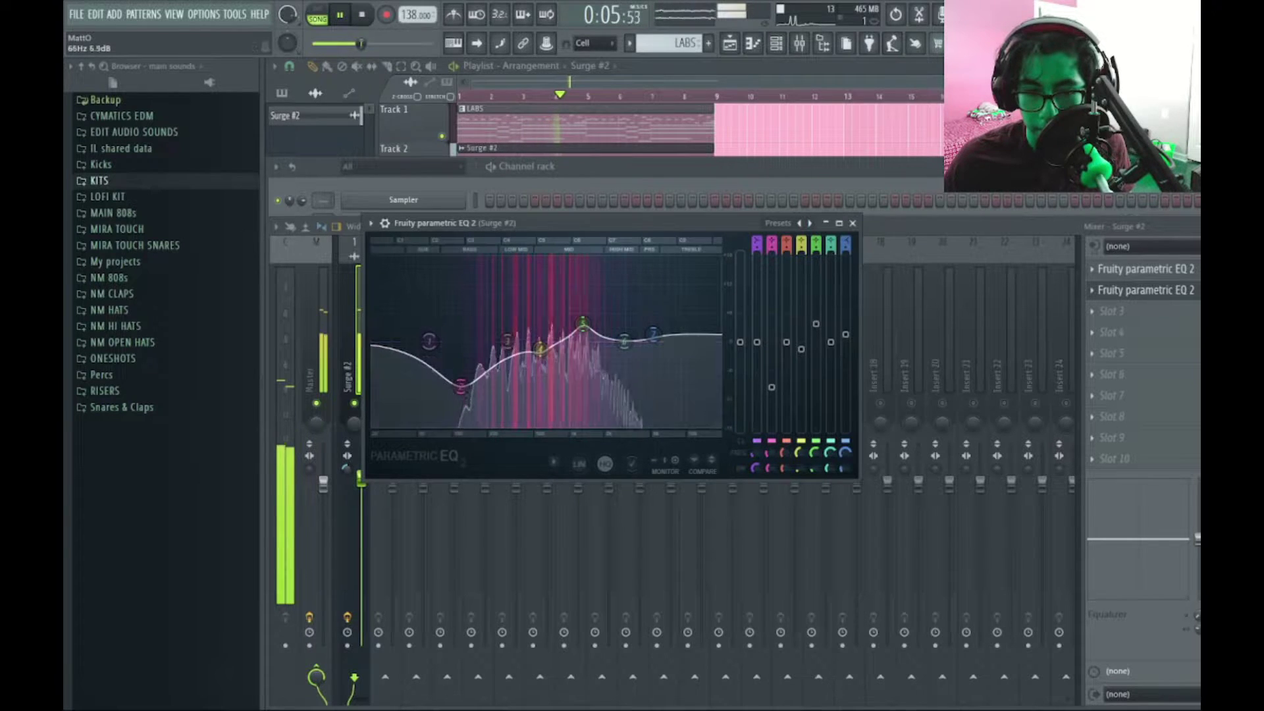
drag(432, 310, 486, 383)
drag(742, 412, 740, 342)
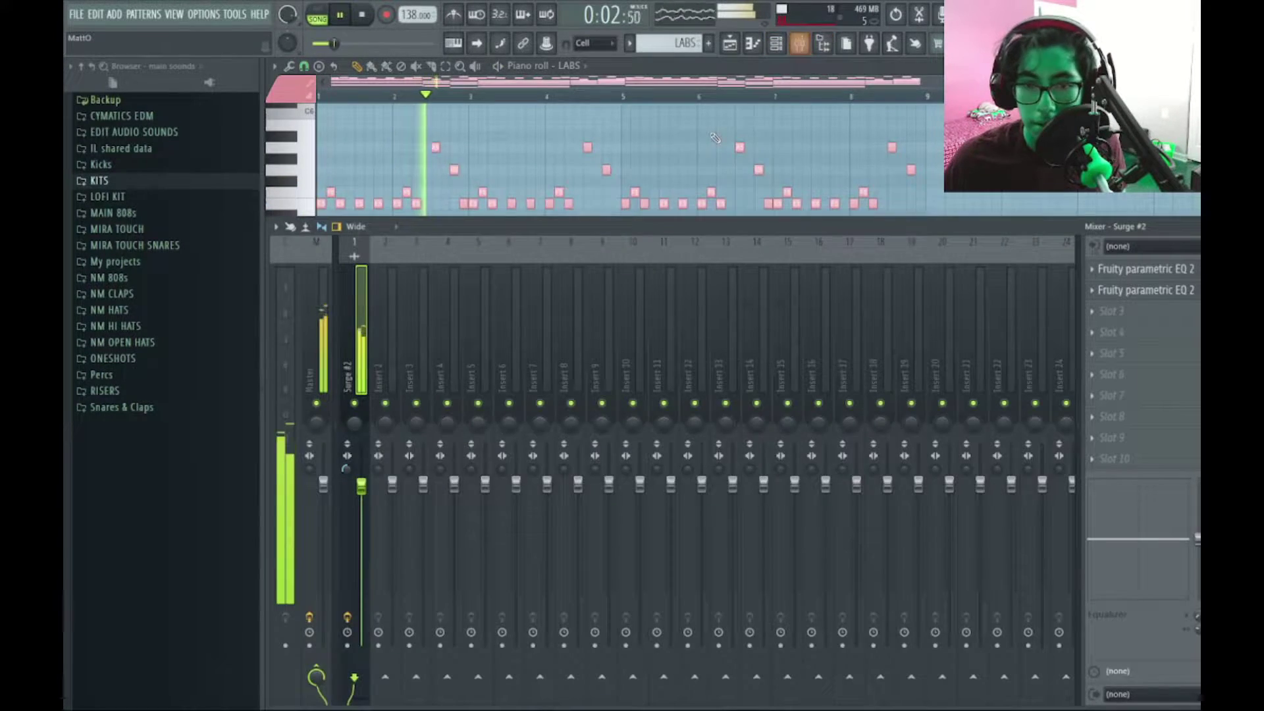
Step: Lower the Surge #2 mixer fader and assign the LABS channel to mixer track 2
drag(360, 486, 362, 539)
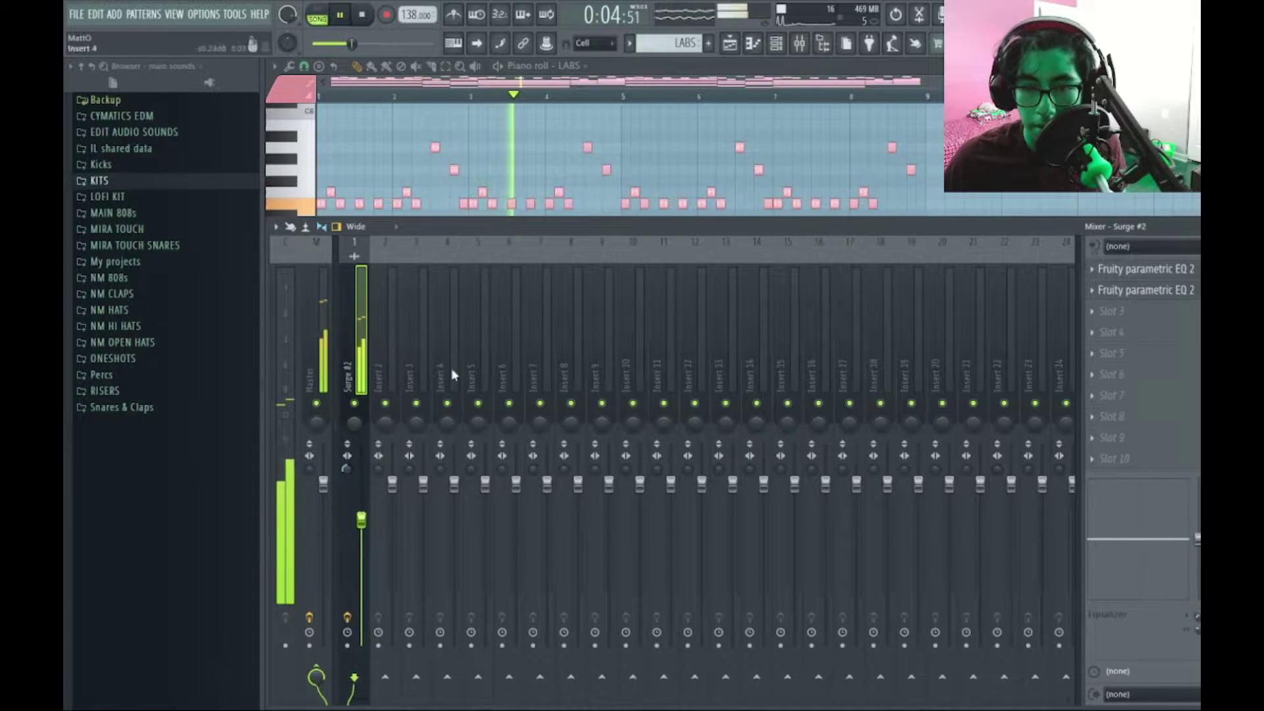
key(F9)
key(F6)
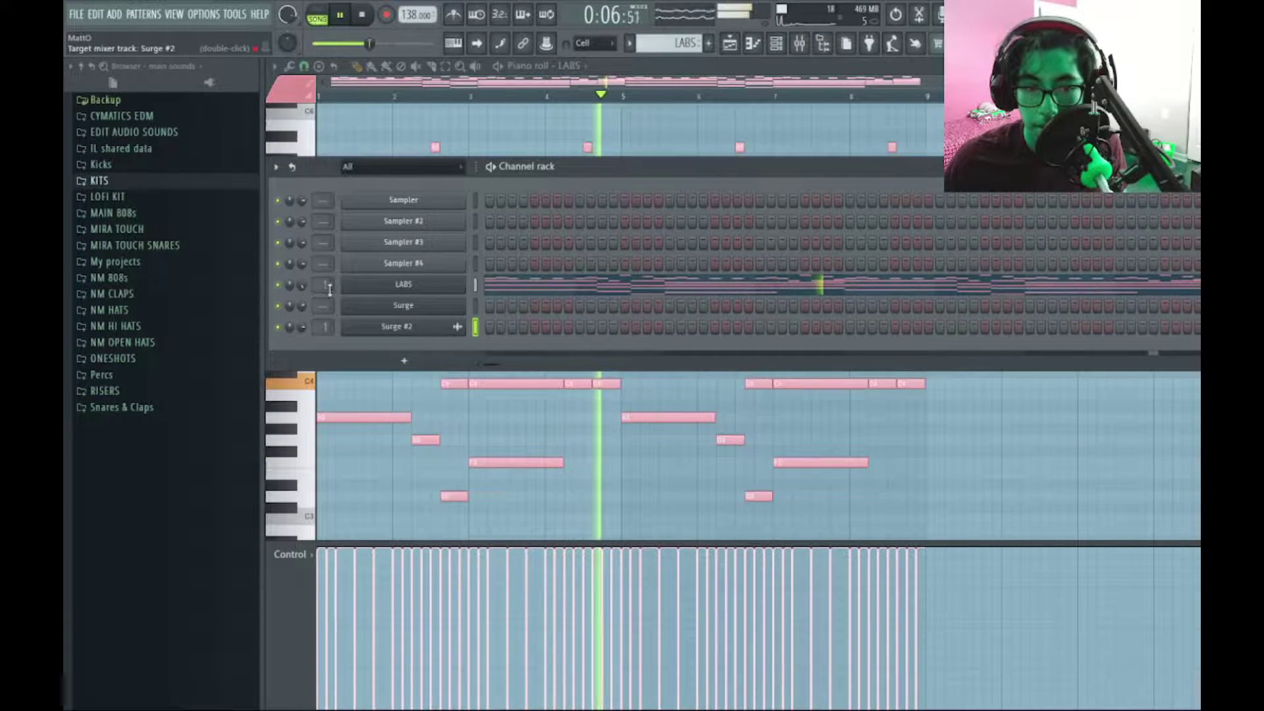
drag(328, 289, 328, 285)
Step: Move the LABS channel below Surge and Surge #2 in the channel rack
click(474, 286)
key(alt+Down)
key(alt+Down)
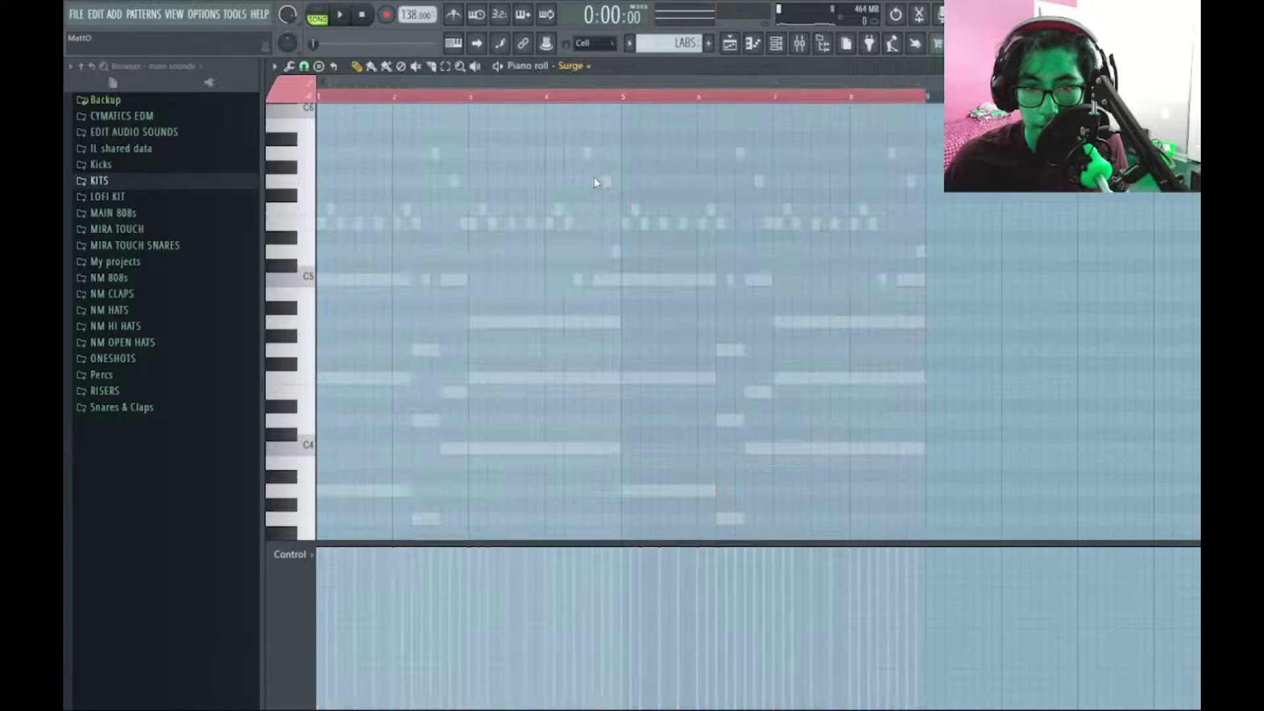
Step: Paste the LABS chord and melody notes into the empty Surge piano roll
key(ctrl+v)
key(space)
ctrl+right_click(1061, 322)
ctrl+click(1063, 322)
Step: Audition Surge pad patches during playback, load Beautiful Flutebad and lower the Surge channel's volume
click(775, 45)
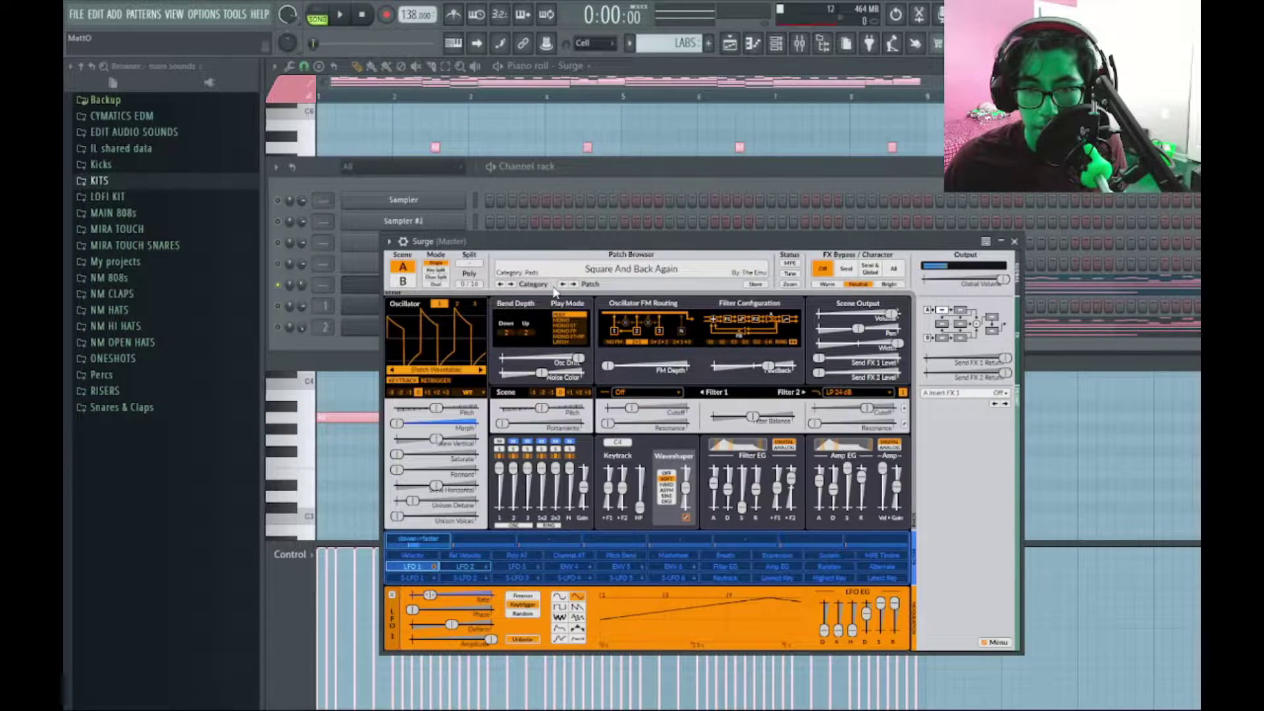
click(571, 283)
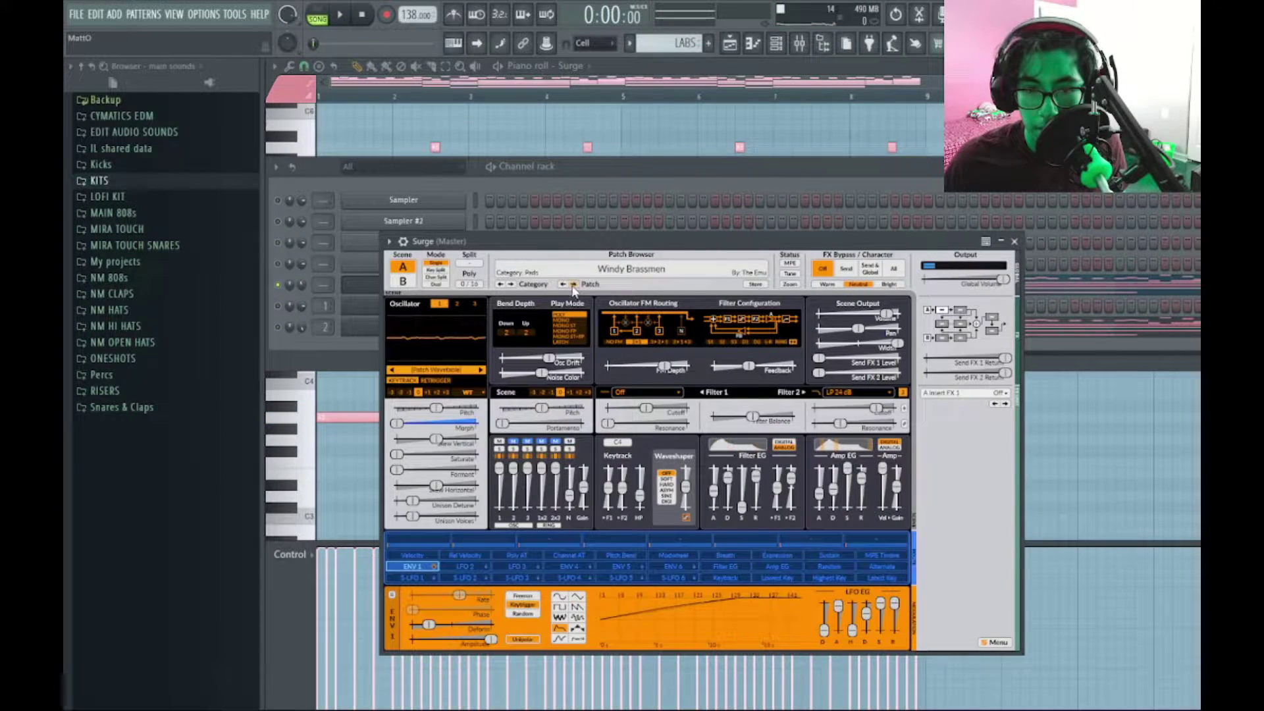
key(space)
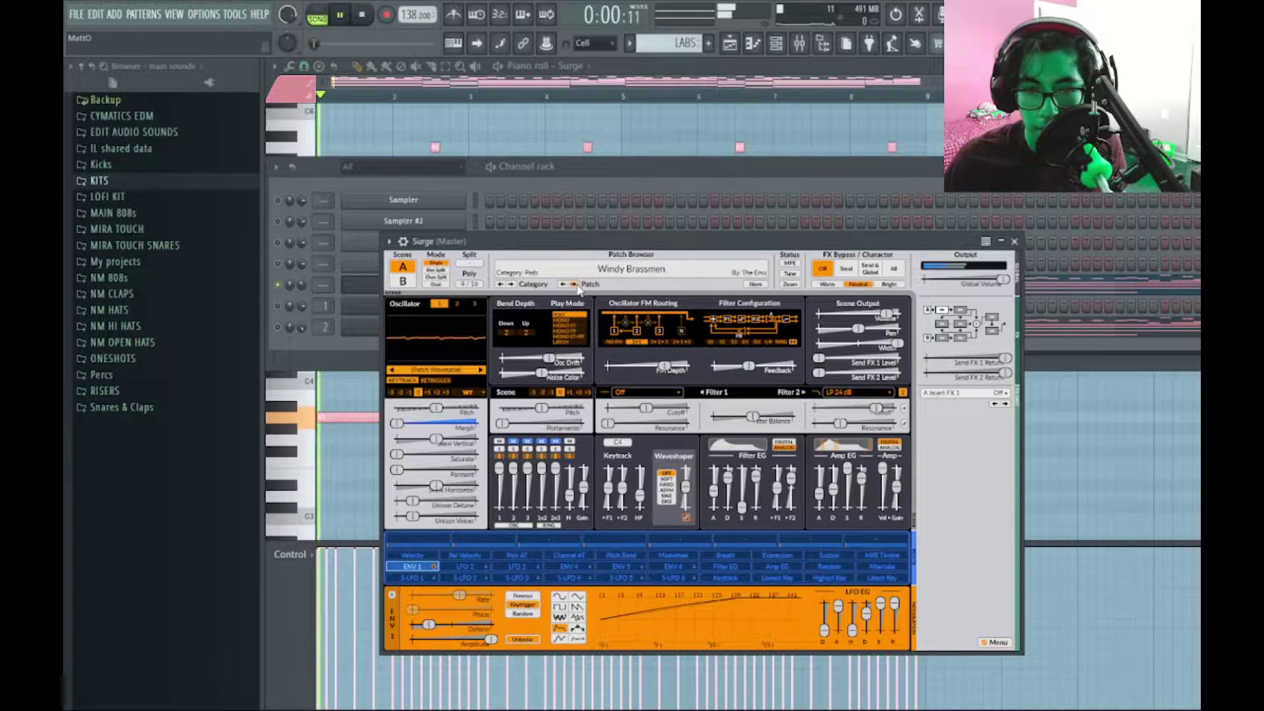
key(space)
click(574, 284)
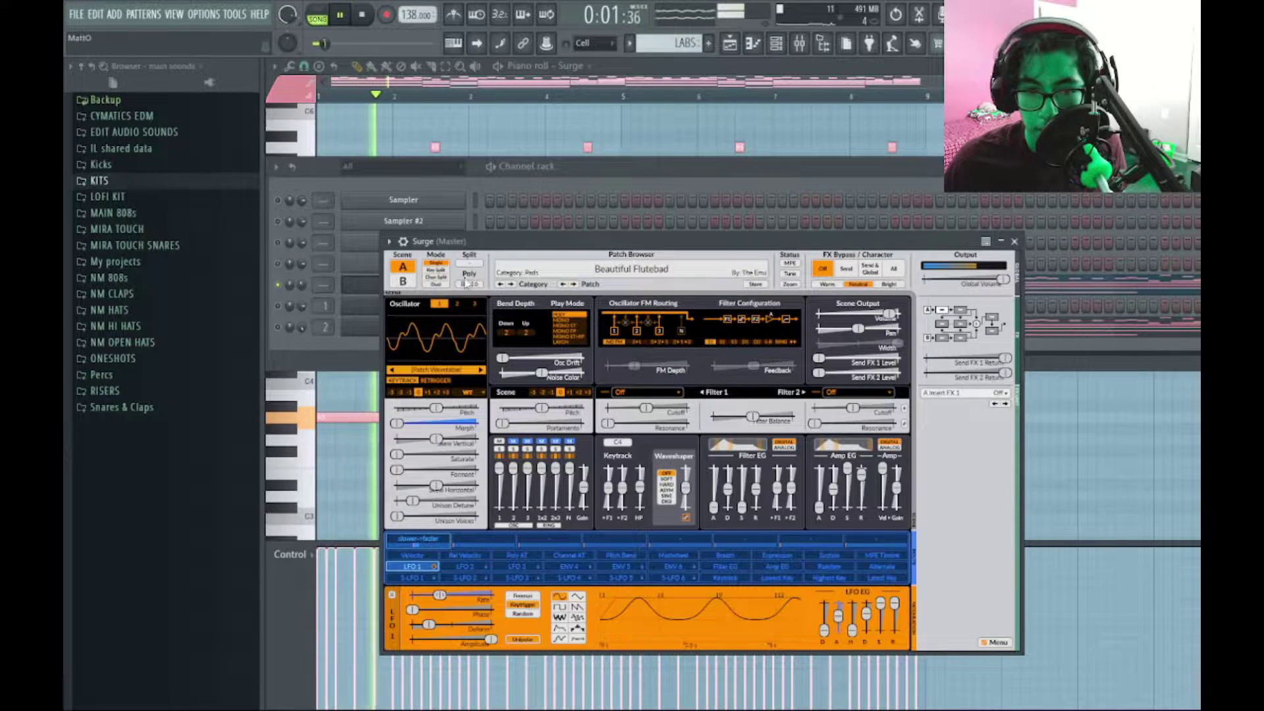
click(361, 285)
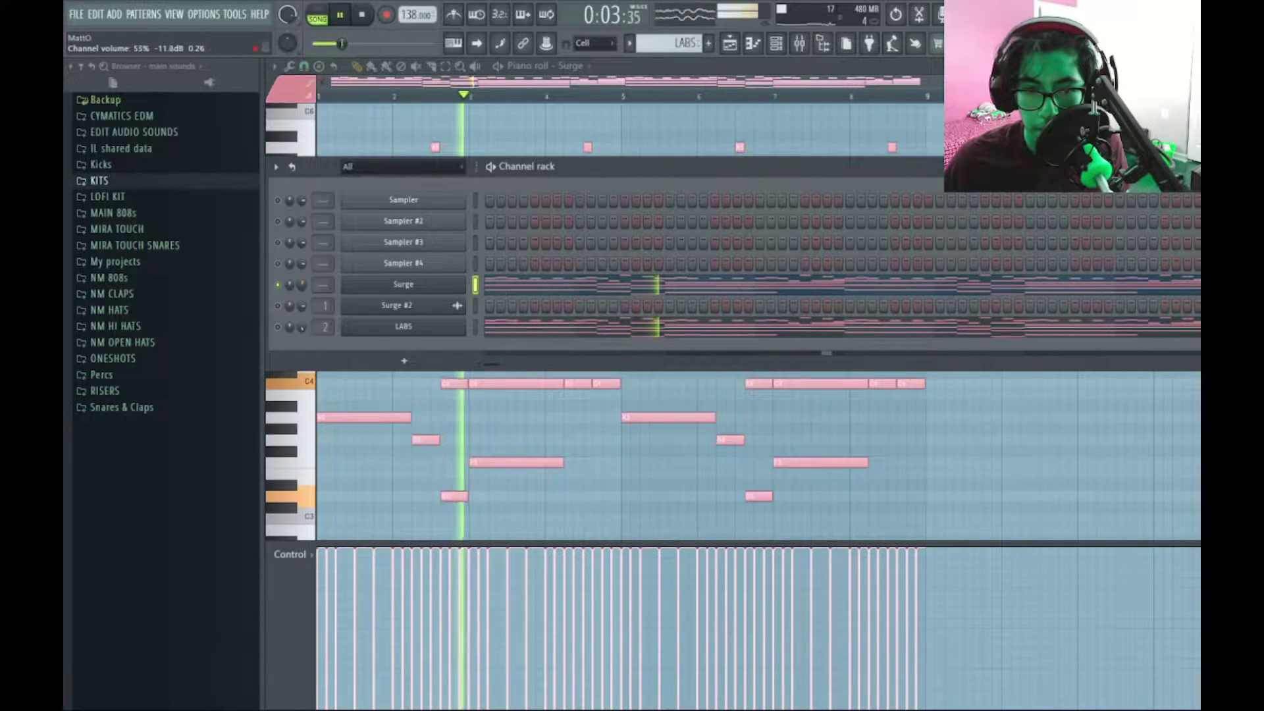
Step: Strip the chord notes from the Surge piano roll, keeping the melody, and add four high notes in bars 1 and 3
click(570, 287)
click(570, 287)
key(space)
scroll(494, 297, up, 6)
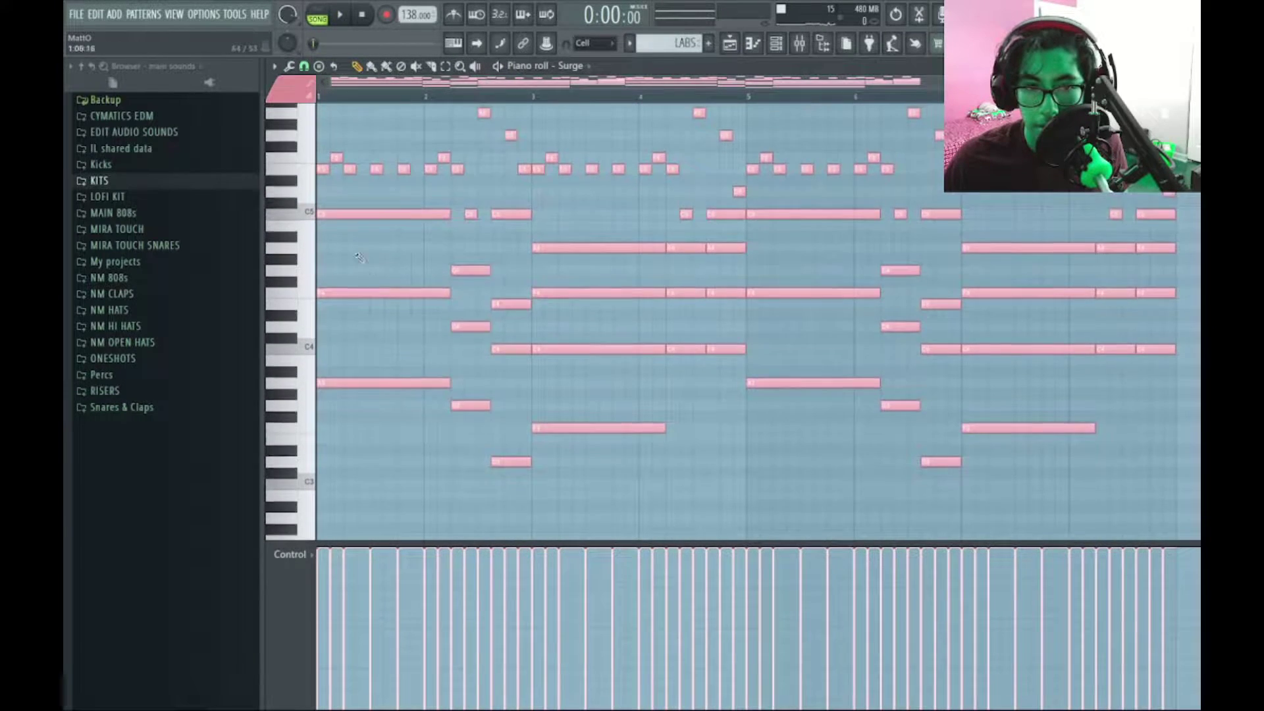
key(space)
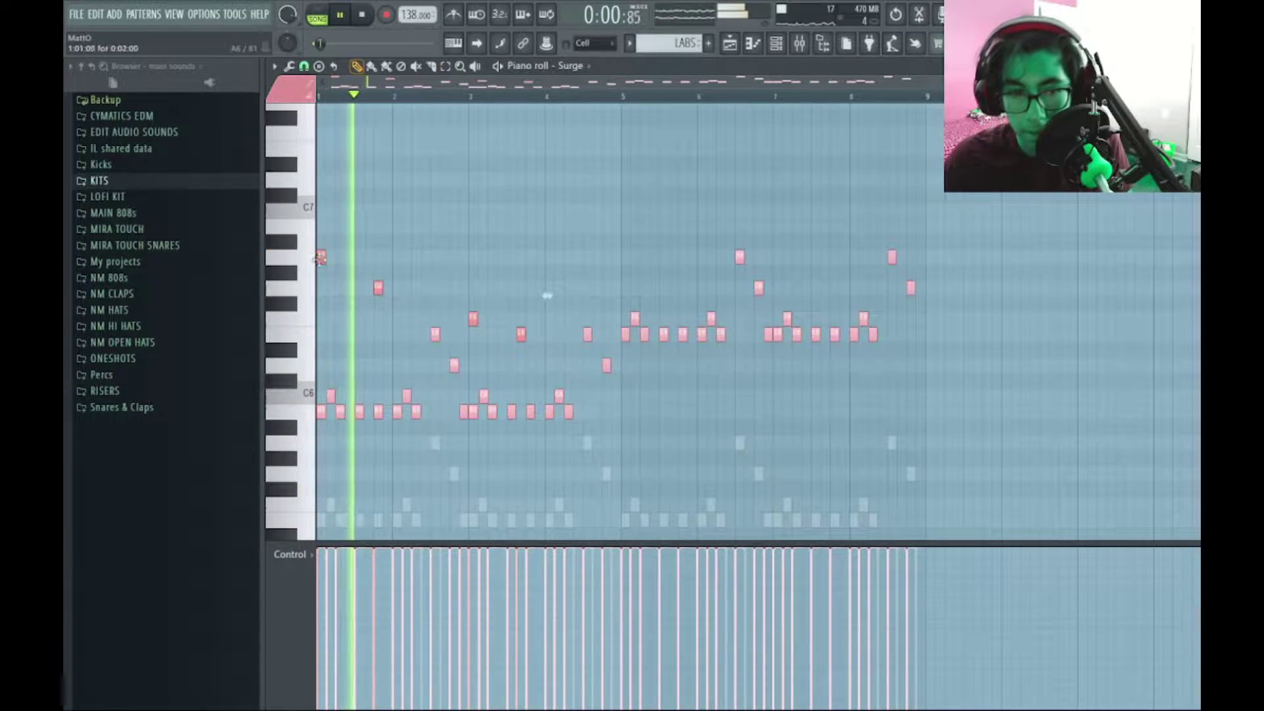
Step: Lengthen the four selected high notes in bars 1 and 3 of the Surge piano roll
drag(326, 255, 338, 255)
scroll(470, 419, up, 4)
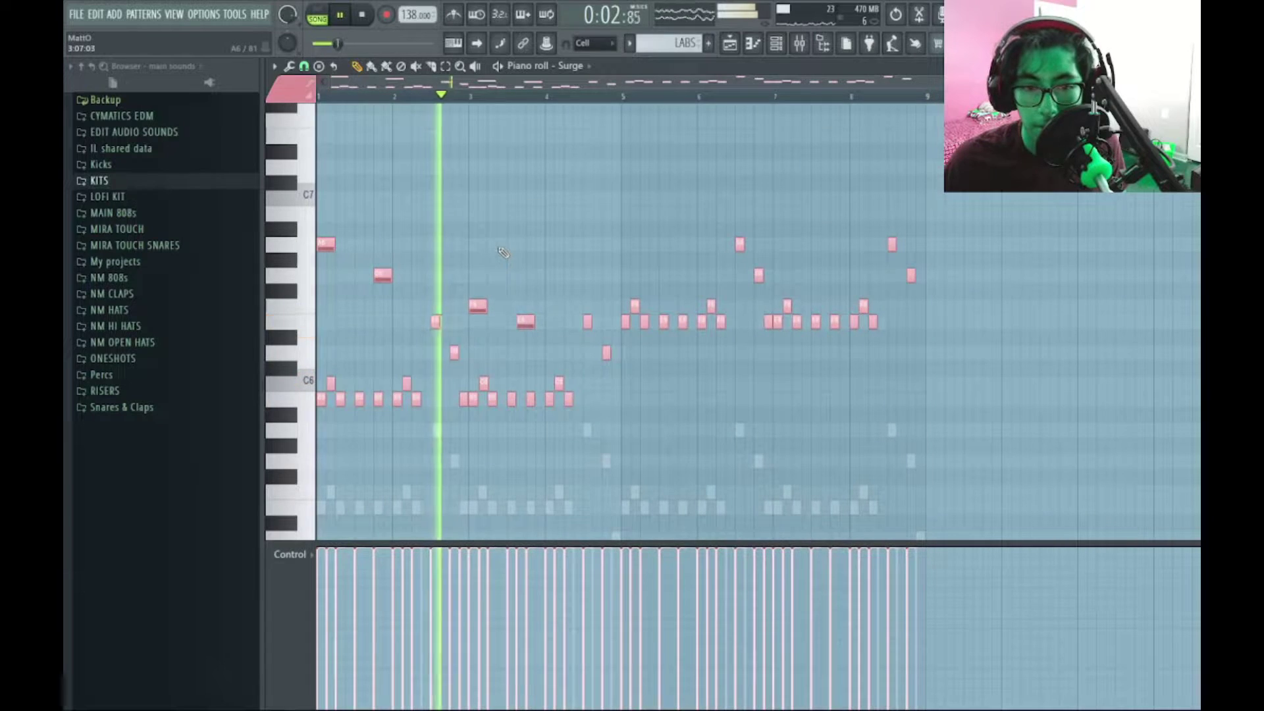
scroll(470, 418, down, 4)
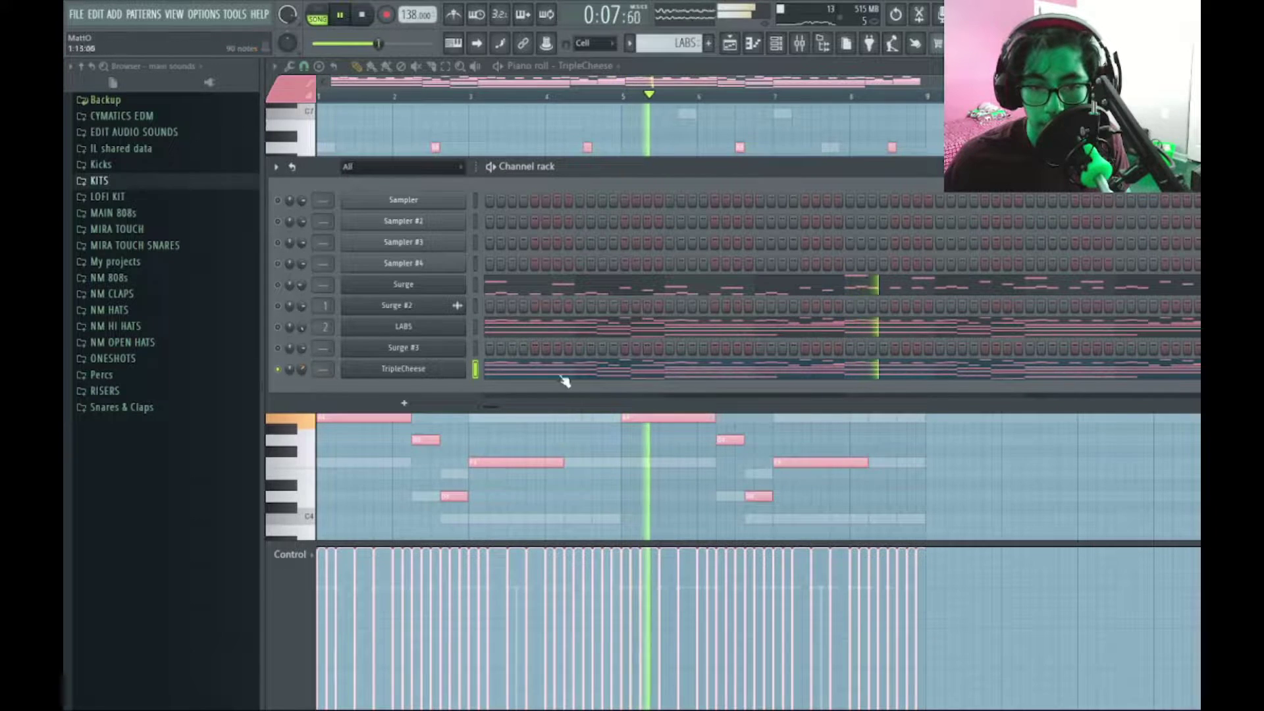
Step: Arpeggiate all chord notes in the TripleCheese piano roll and undo the last change
click(558, 370)
click(559, 371)
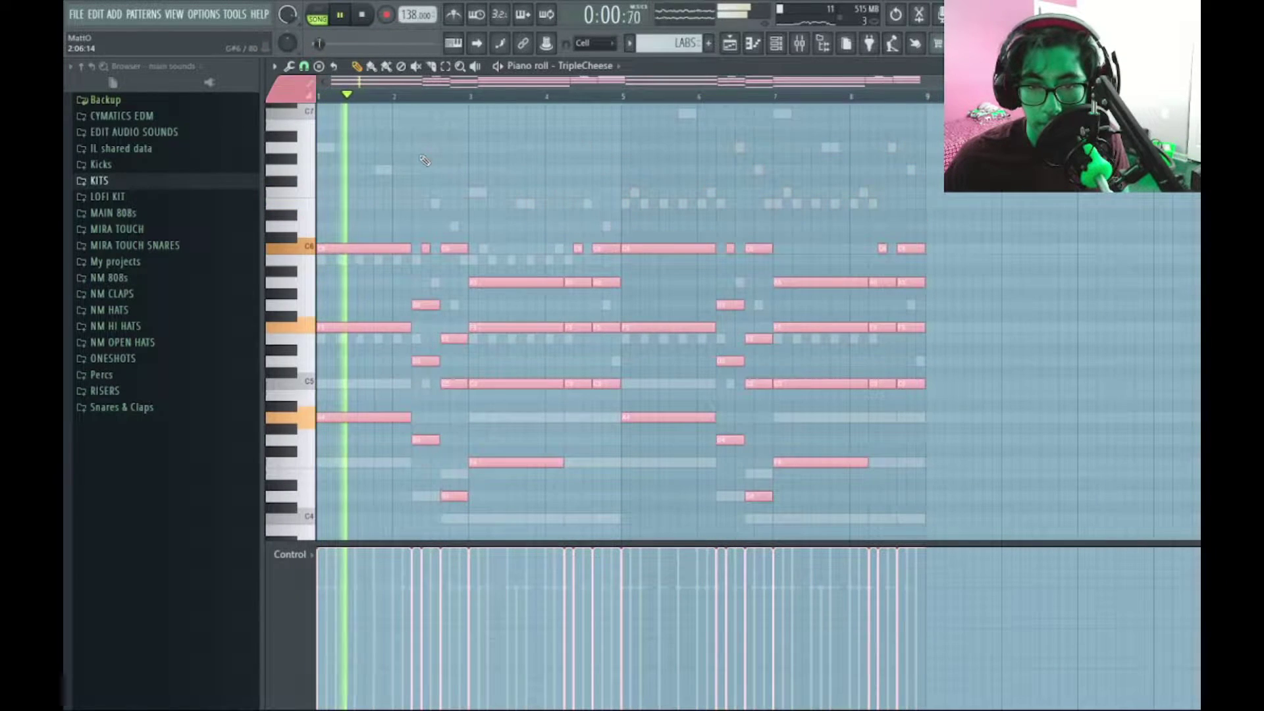
key(ctrl+a)
key(alt+a)
drag(739, 323, 739, 319)
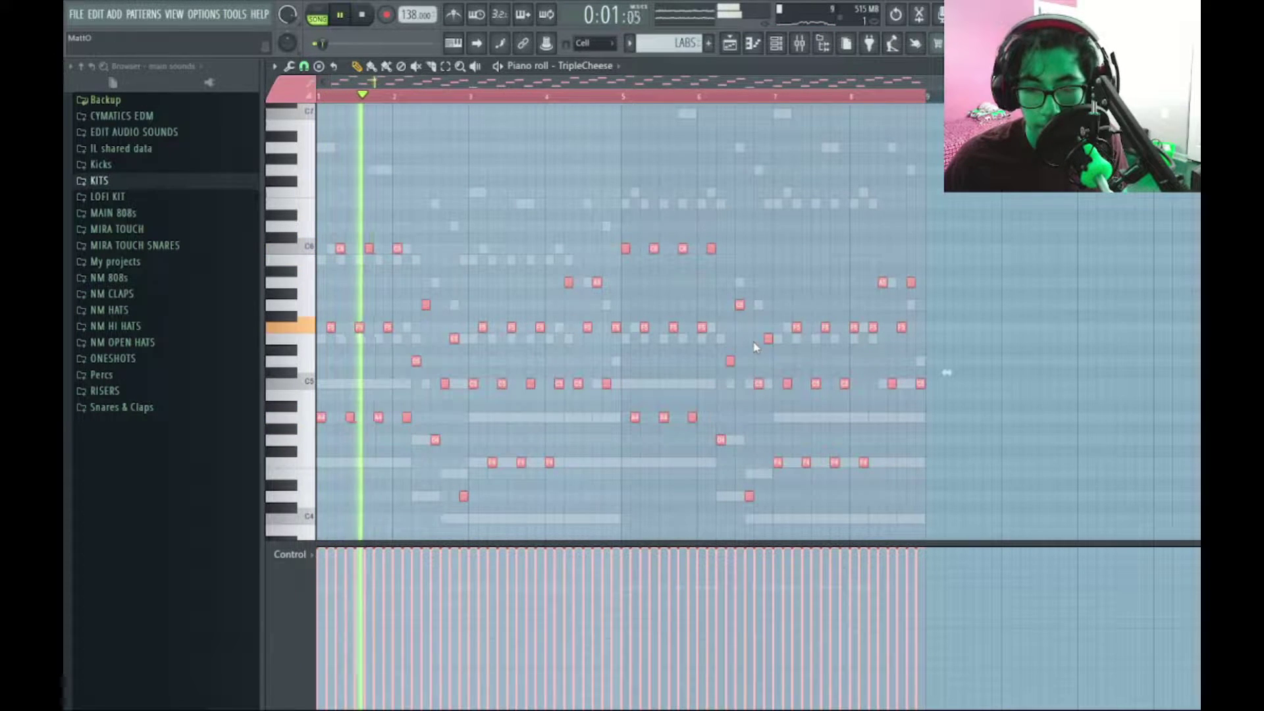
key(ctrl+z)
Step: Place a D5 note at the start of the Zebralette piano roll and extend it to seven steps
click(775, 44)
key(space)
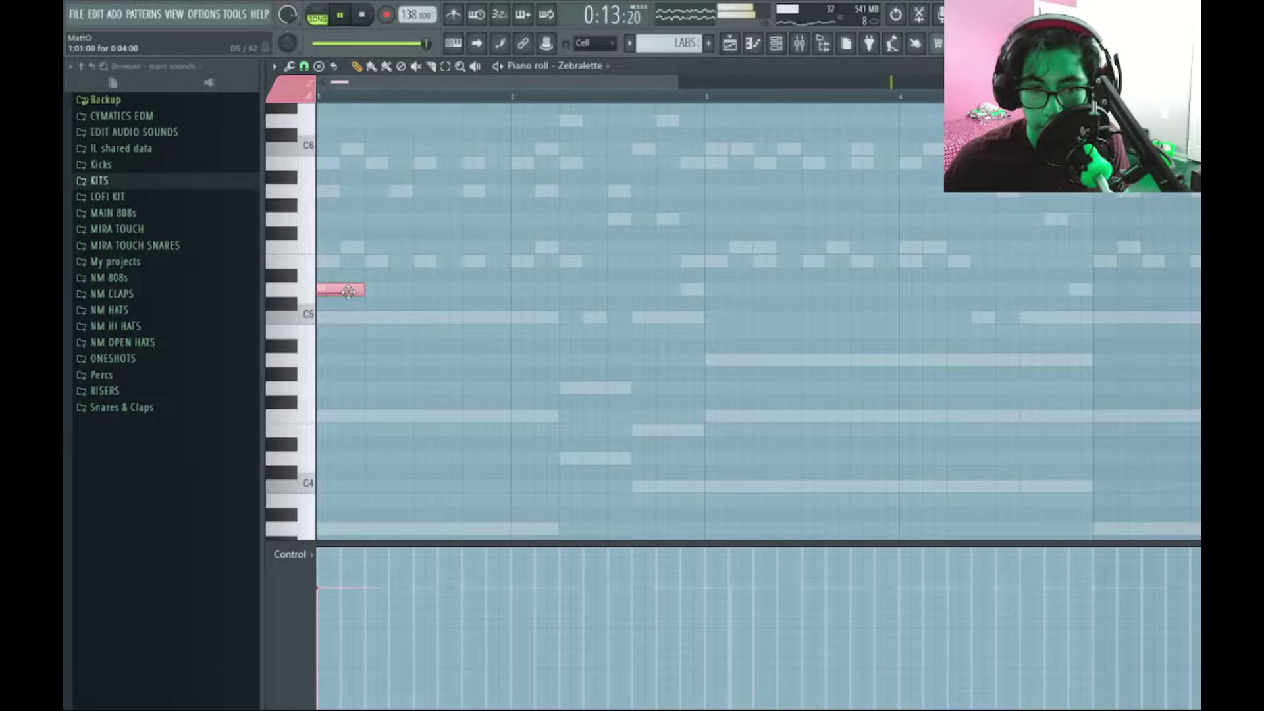
key(space)
key(space)
key(space)
drag(364, 288, 400, 286)
key(space)
key(space)
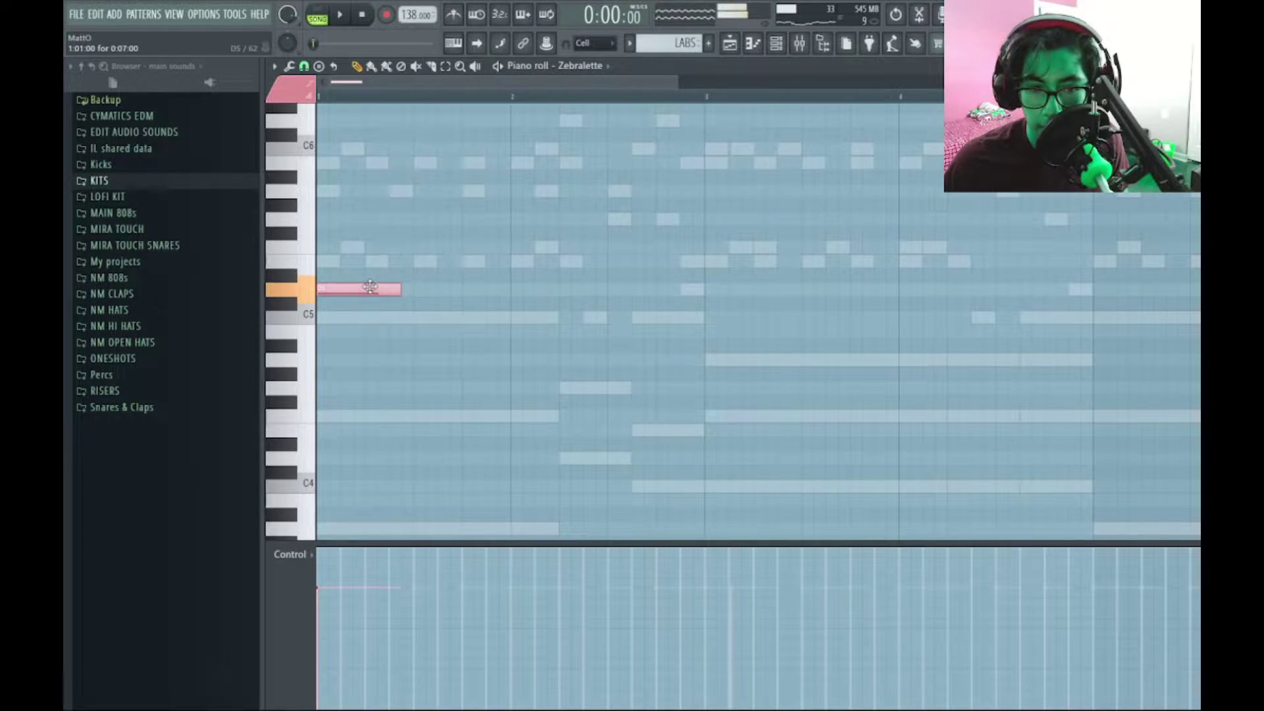
Step: Shorten the D5 note to six steps and add a six-step E5 note directly after it
key(space)
click(392, 248)
key(space)
mouse_move(391, 249)
mouse_down()
mouse_move(381, 261)
mouse_move(392, 262)
mouse_up()
key(space)
key(space)
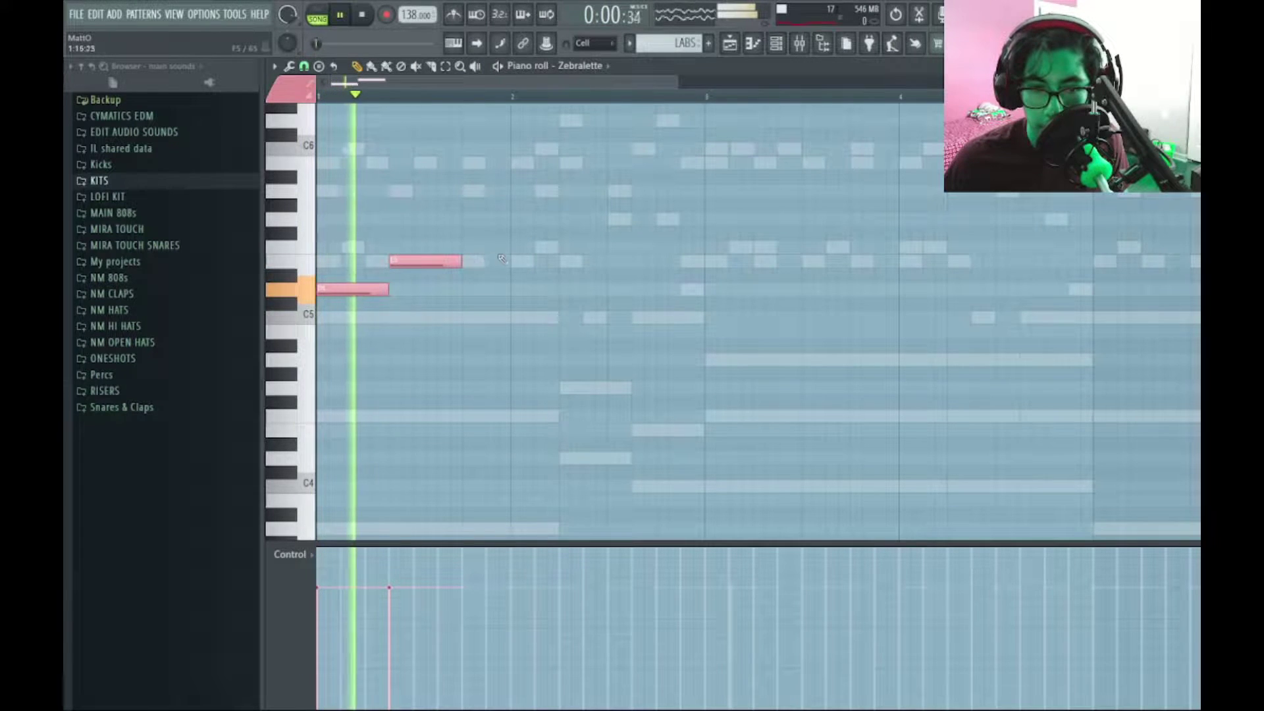
Step: Add overlapping six-step A5, G5, A4 and F5 notes to the Zebralette melody, from the end of bar 1 into bar 2
click(500, 190)
key(space)
key(space)
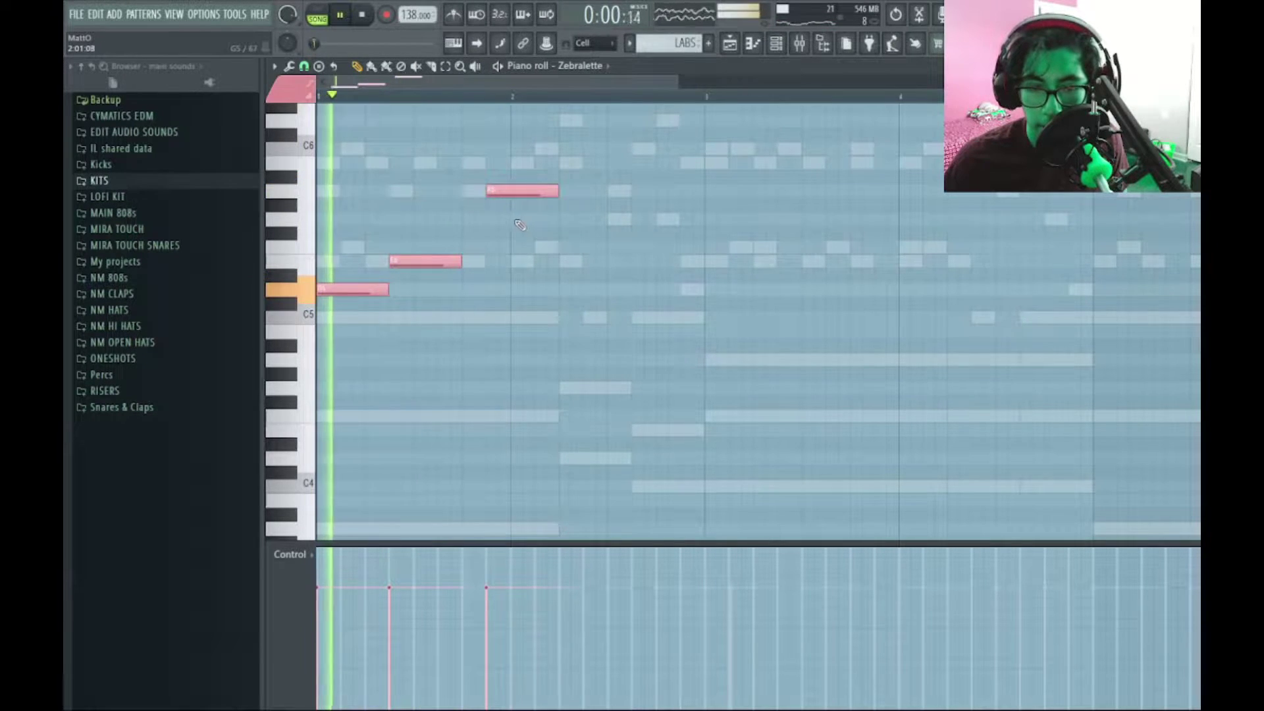
click(532, 219)
scroll(535, 281, down, 2)
scroll(529, 264, up, 2)
scroll(573, 244, up, 1)
click(555, 290)
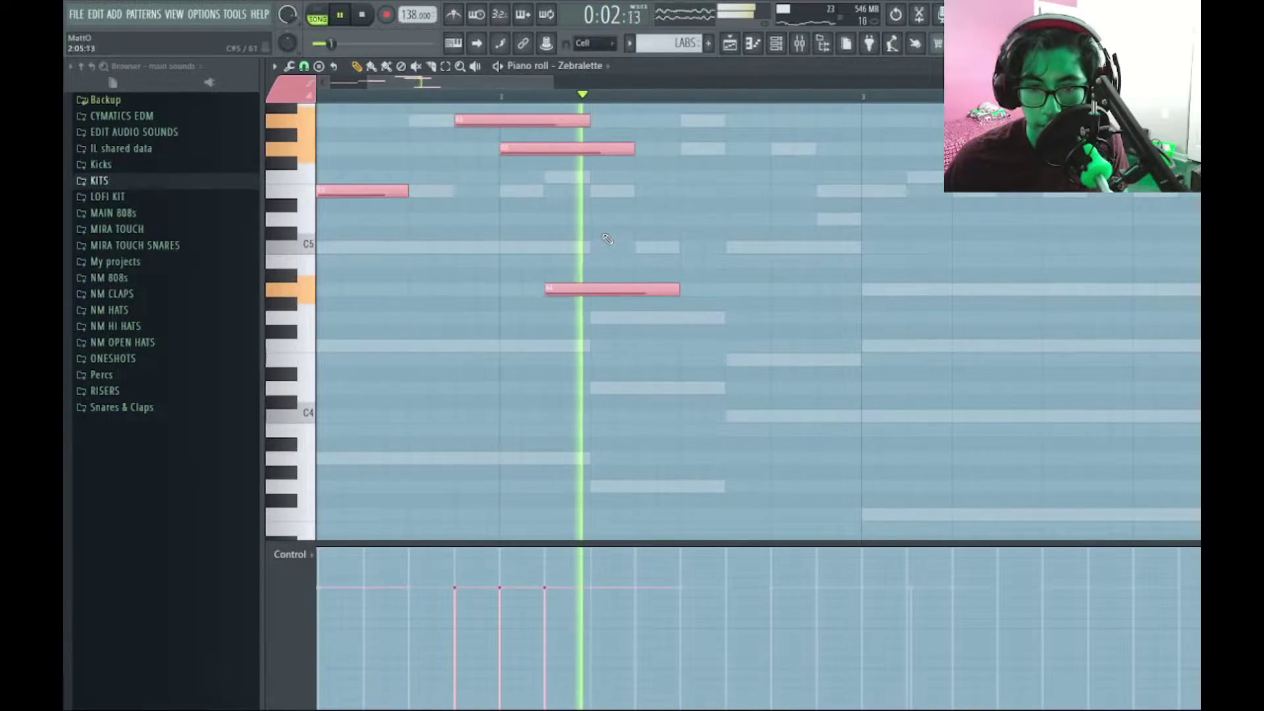
key(space)
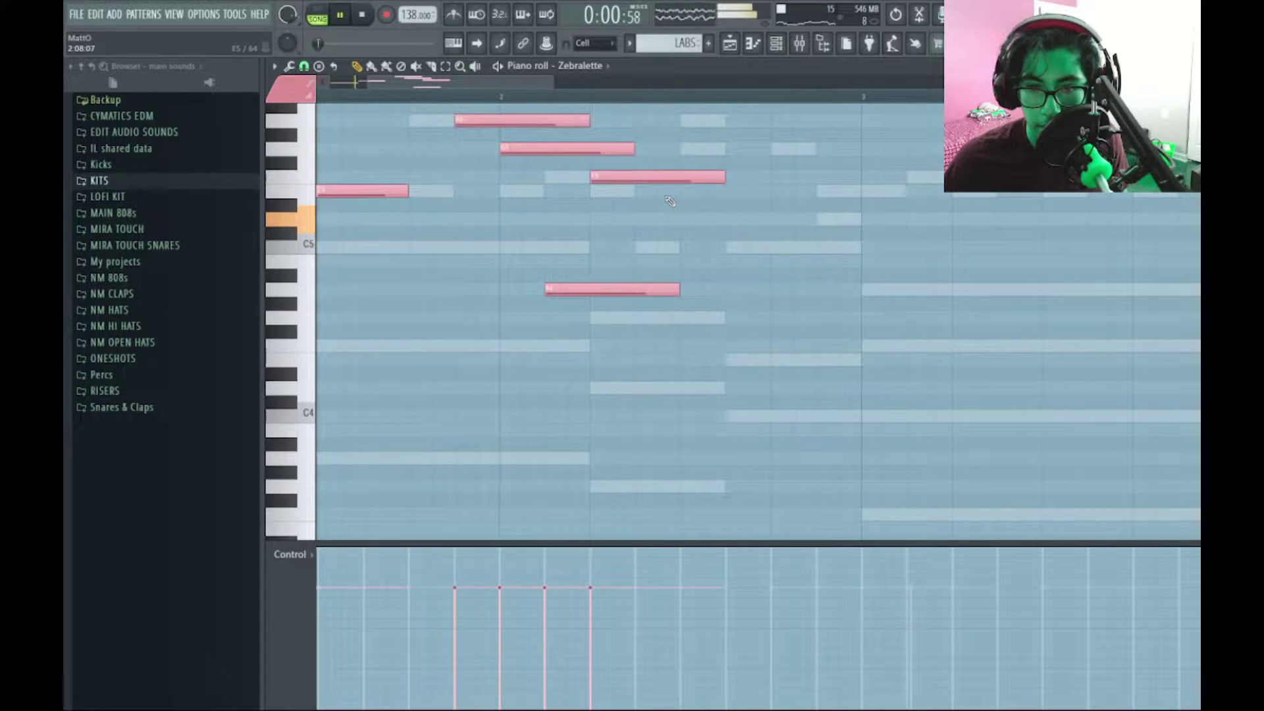
Step: Try slicing the A4 note in bar 2 with the slice tool
key(c)
drag(647, 282, 647, 296)
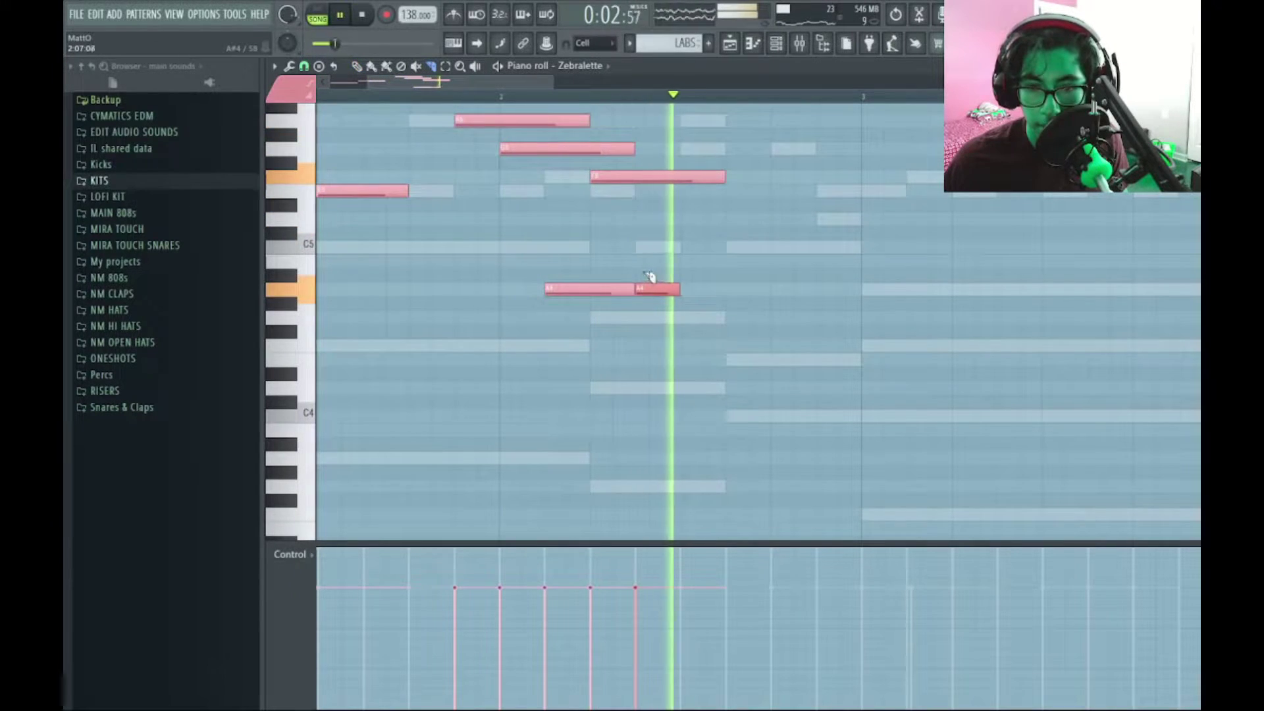
key(space)
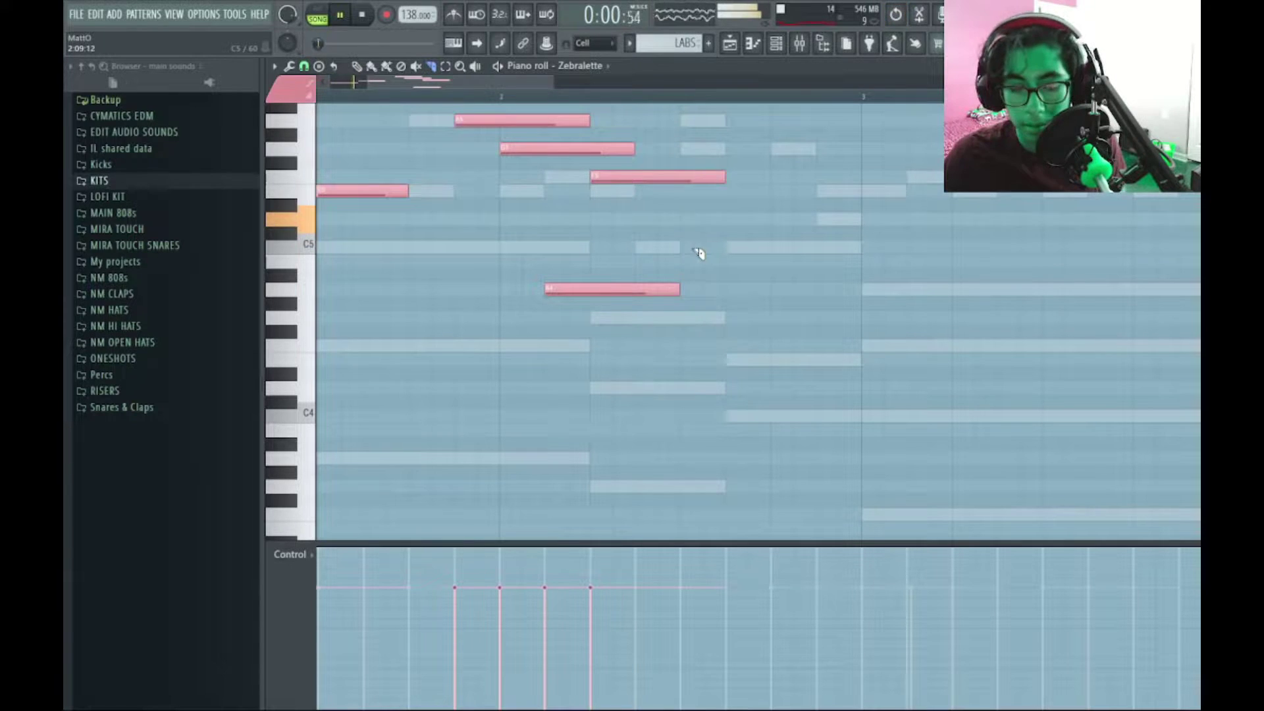
Step: Add a second A4 note at step 9 and a six-step F5 note at step 13 of bar 2
click(698, 289)
scroll(678, 263, up, 2)
key(space)
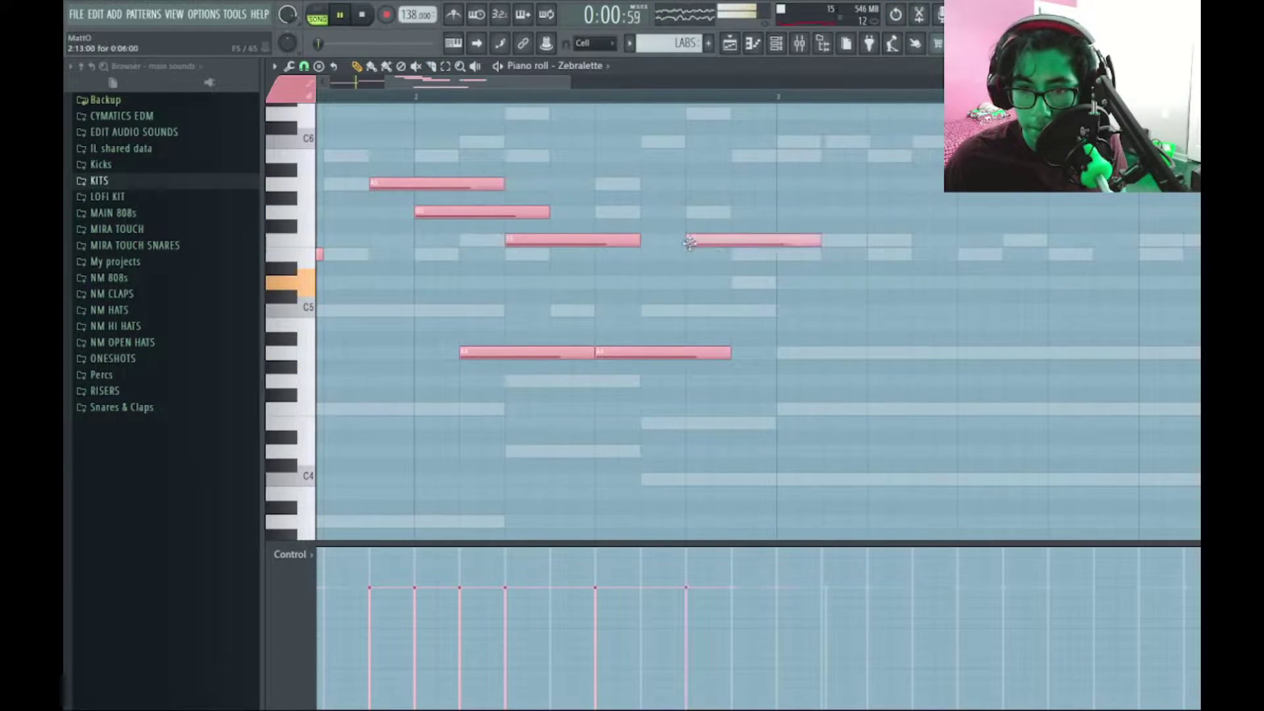
Step: Add an E5 note at step 15 of bar 2 and trim the preceding F5 to end at bar 3
ctrl+scroll(577, 307, down, 4)
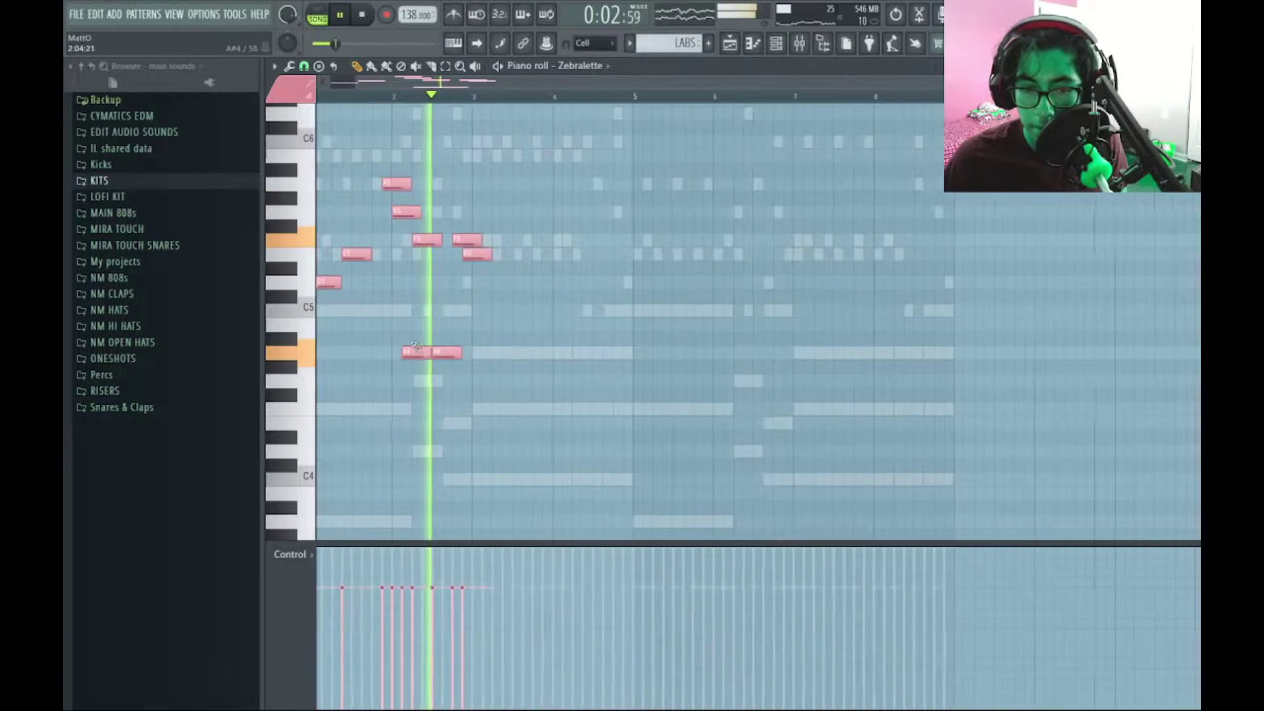
key(c)
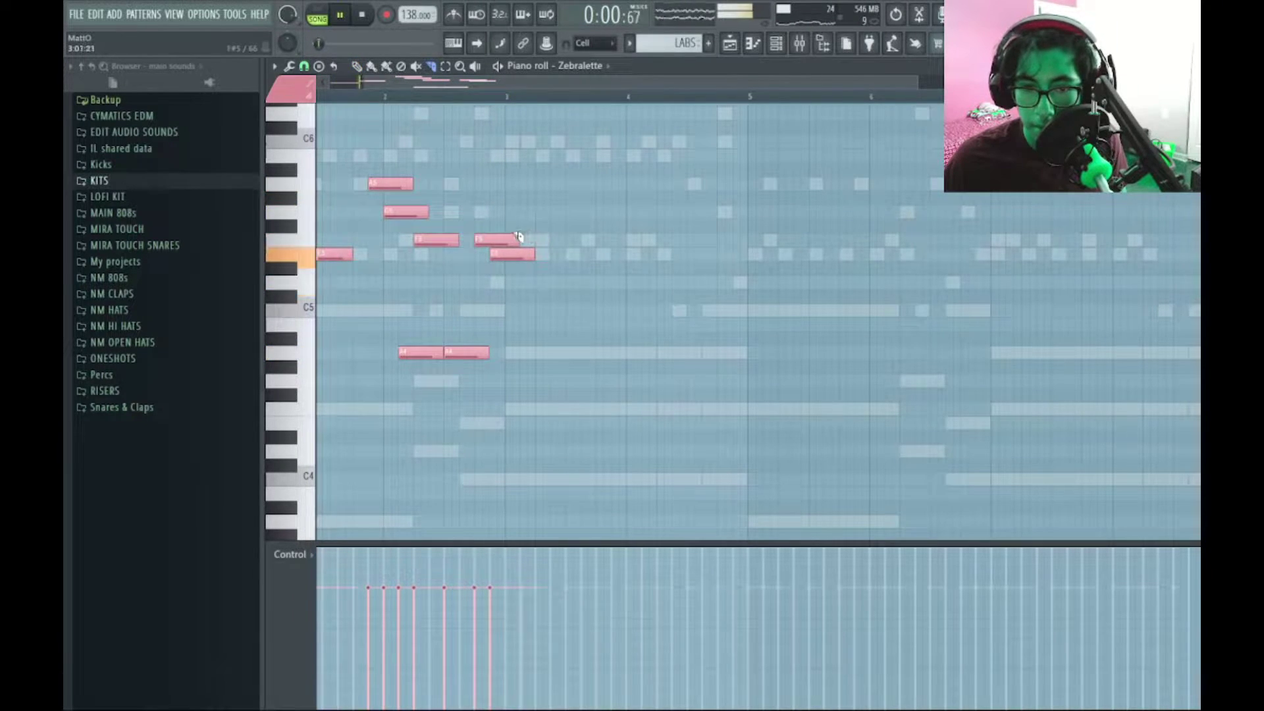
ctrl+scroll(543, 253, down, 1)
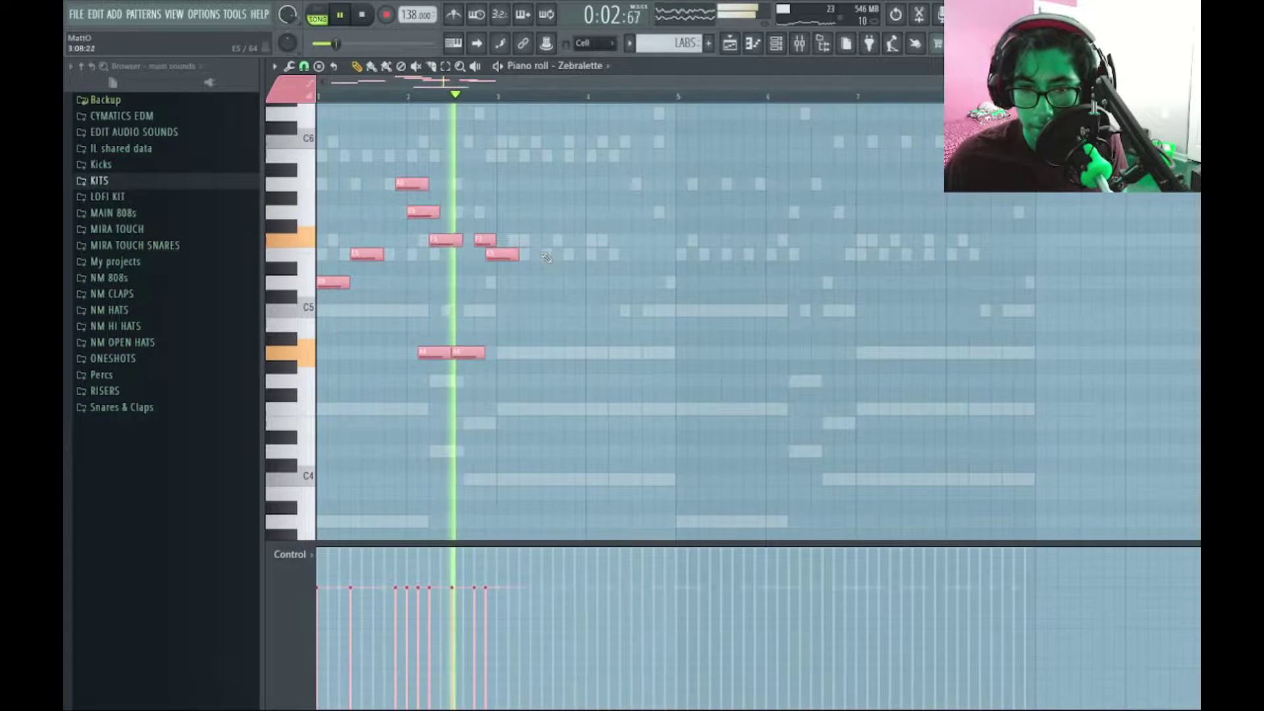
ctrl+scroll(547, 258, up, 2)
ctrl+scroll(559, 315, down, 2)
Step: Continue the melody with a short D5 at step 3 of bar 3, a four-step F5 at step 13 and an E5 held through bar 4
key(space)
key(space)
key(ctrl+a)
ctrl+scroll(563, 321, down, 1)
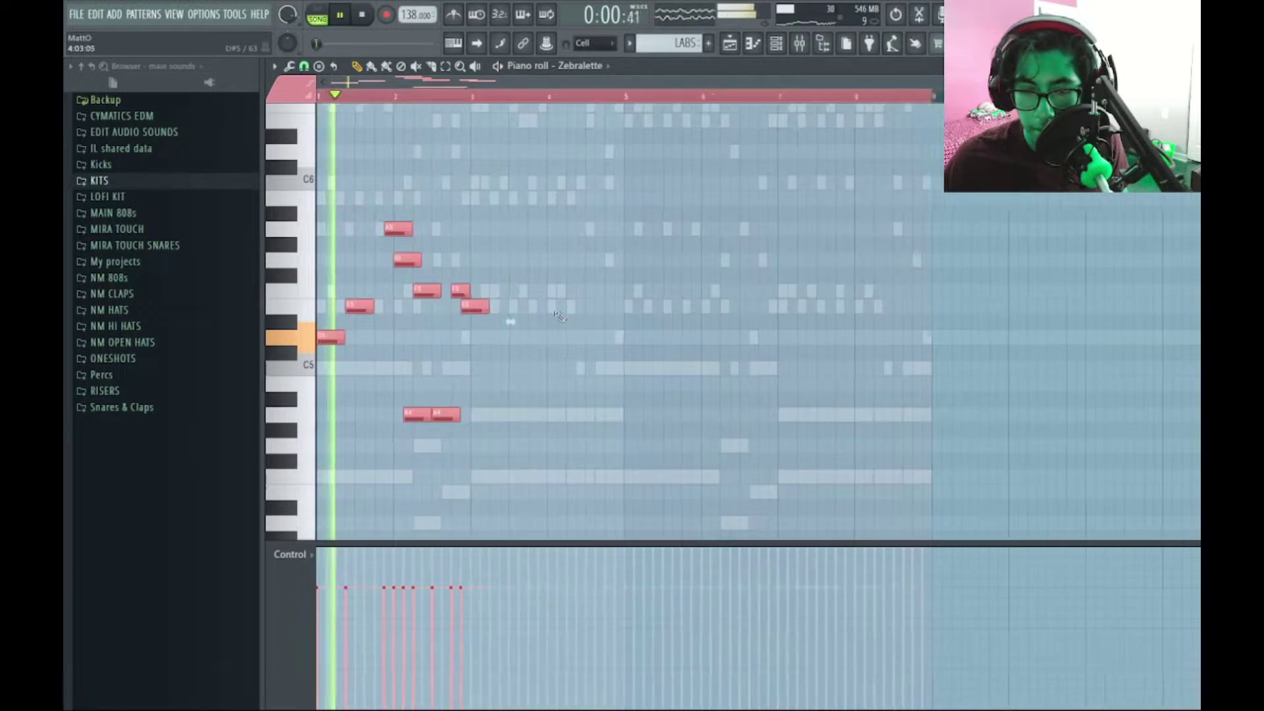
drag(456, 290, 513, 290)
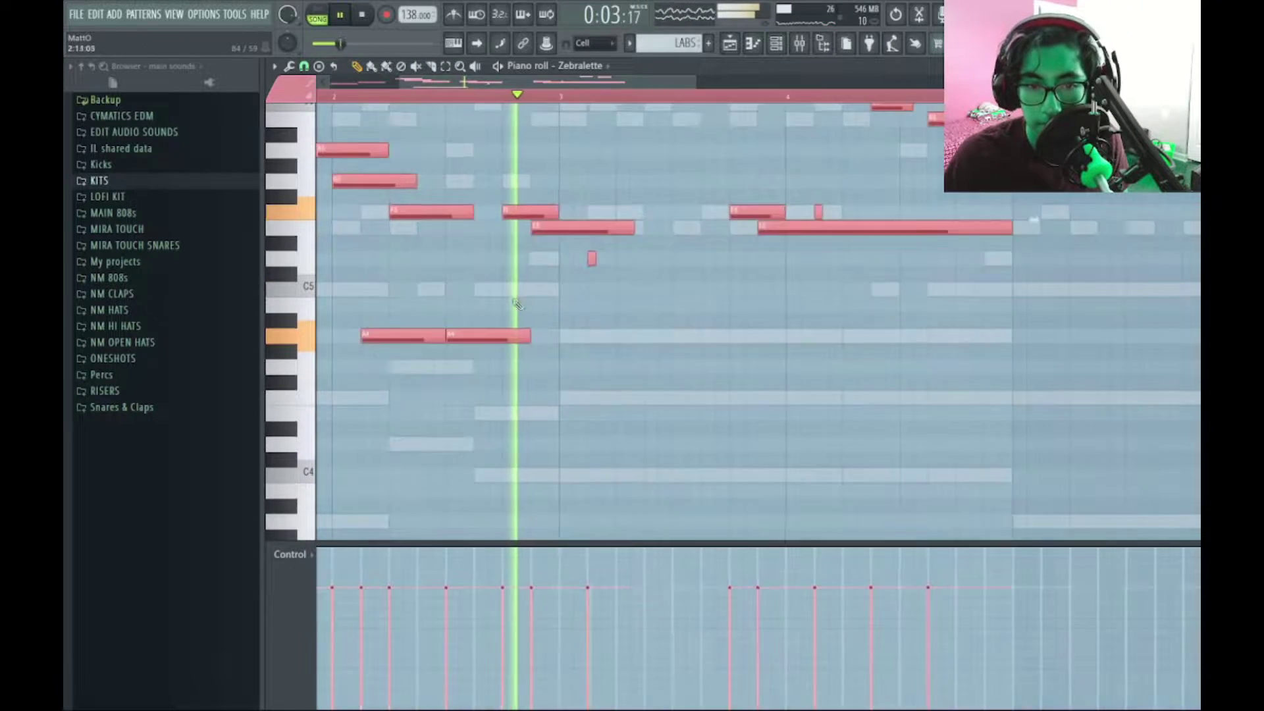
ctrl+scroll(605, 291, up, 1)
drag(606, 291, 458, 341)
ctrl+scroll(526, 311, down, 1)
ctrl+scroll(528, 313, up, 2)
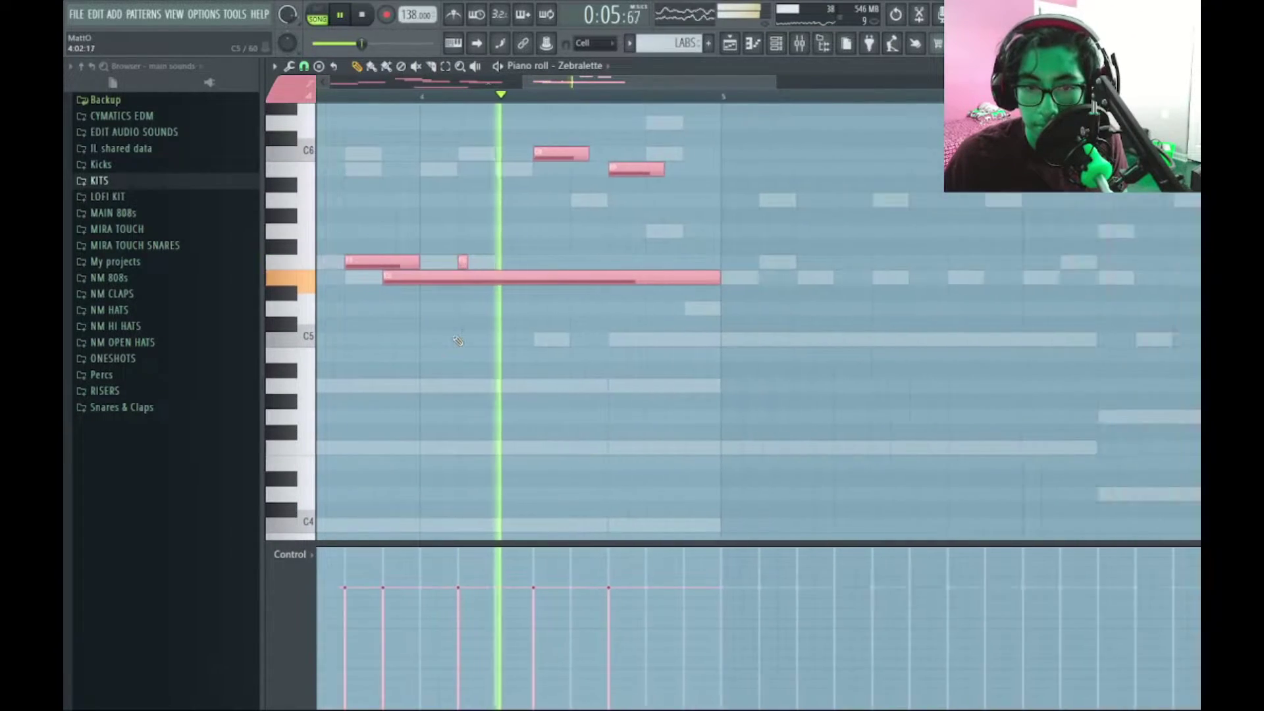
Step: Delete the C6, B5 and short F5 notes in bar 4 and add a B4 note at step 5
ctrl+scroll(458, 341, down, 1)
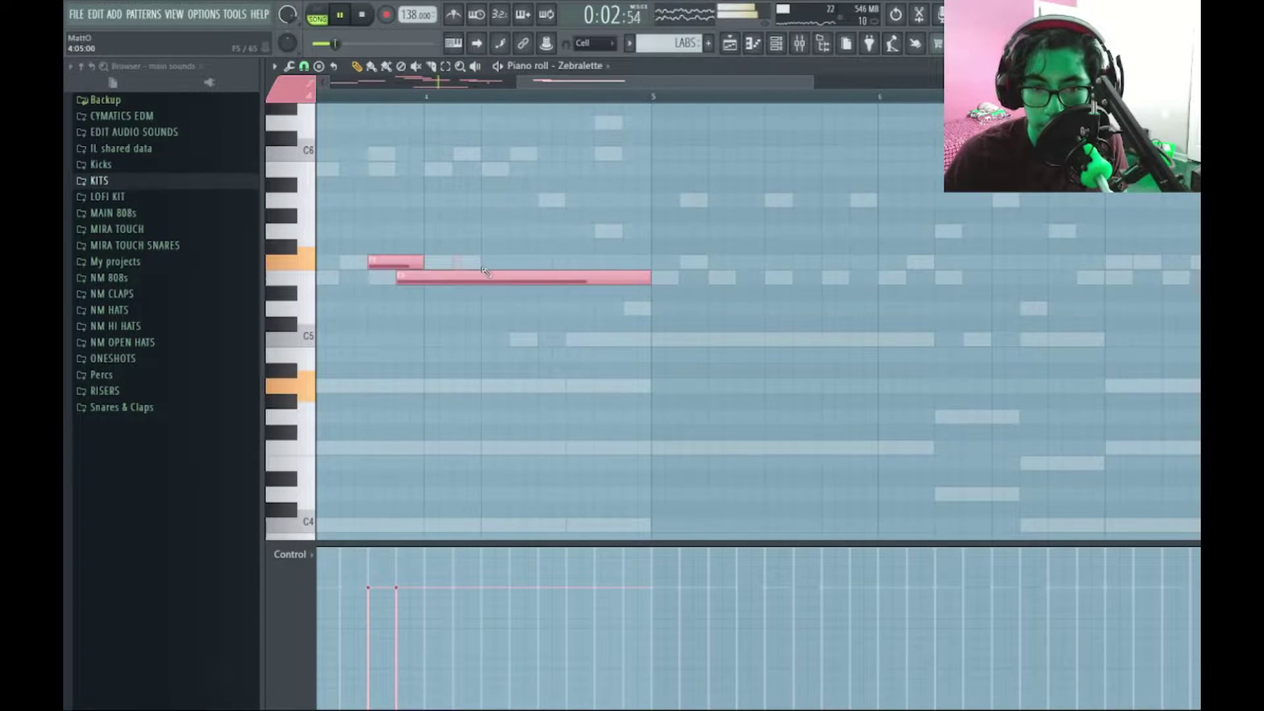
ctrl+scroll(484, 270, down, 2)
ctrl+scroll(531, 199, up, 1)
drag(530, 199, 498, 212)
click(441, 300)
key(space)
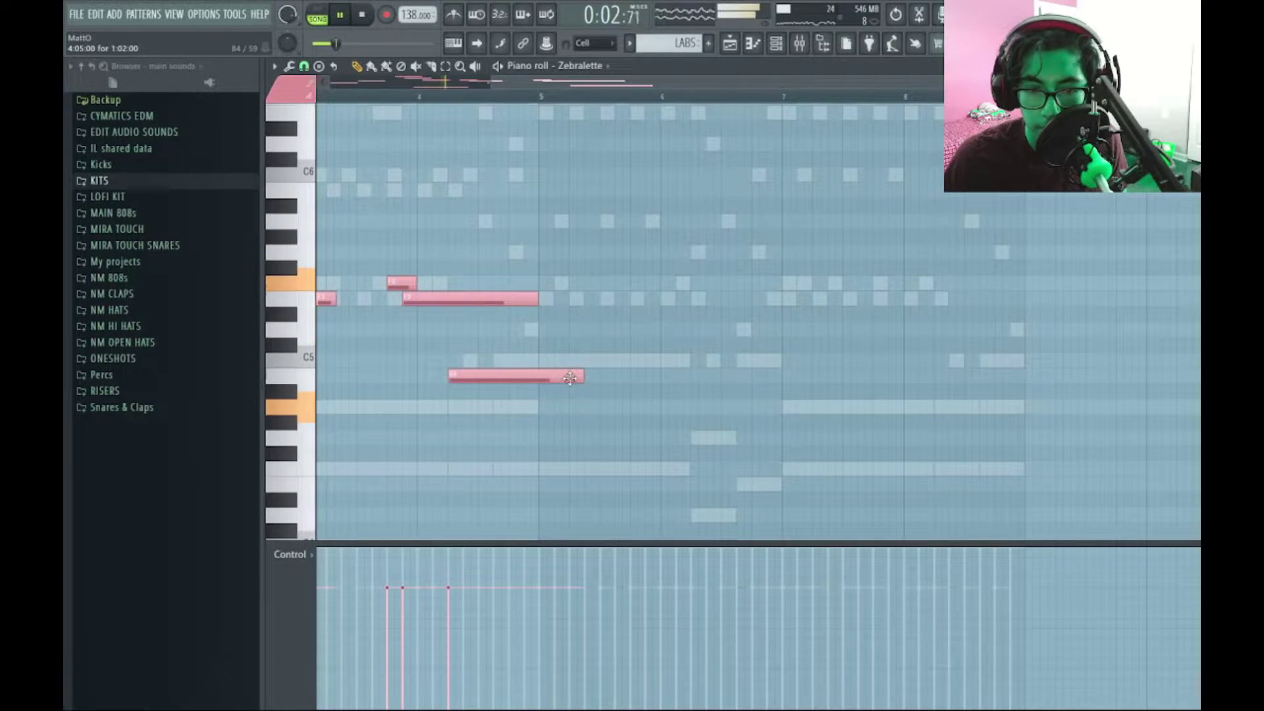
Step: Shorten bar 4's B4 to four steps, add an A5 from step 7 to the bar's end, and split the long E5 at step 11
click(488, 224)
ctrl+scroll(488, 224, up, 2)
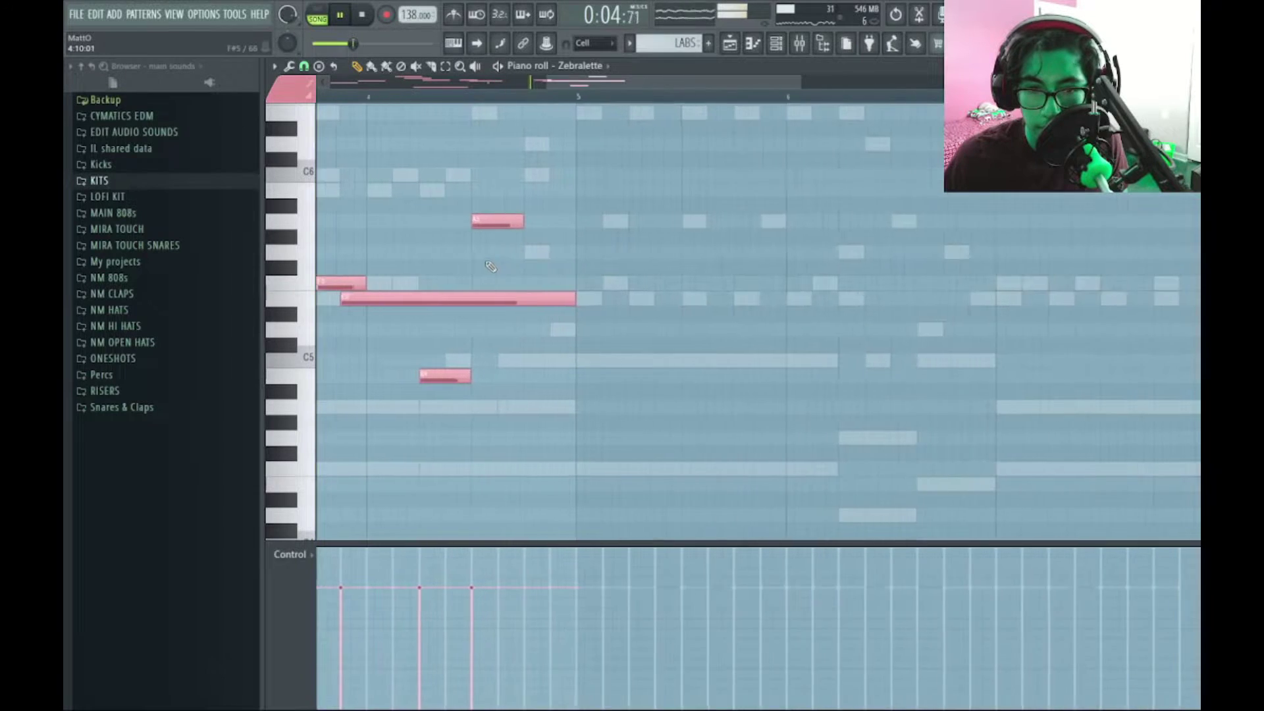
drag(498, 221, 606, 188)
key(space)
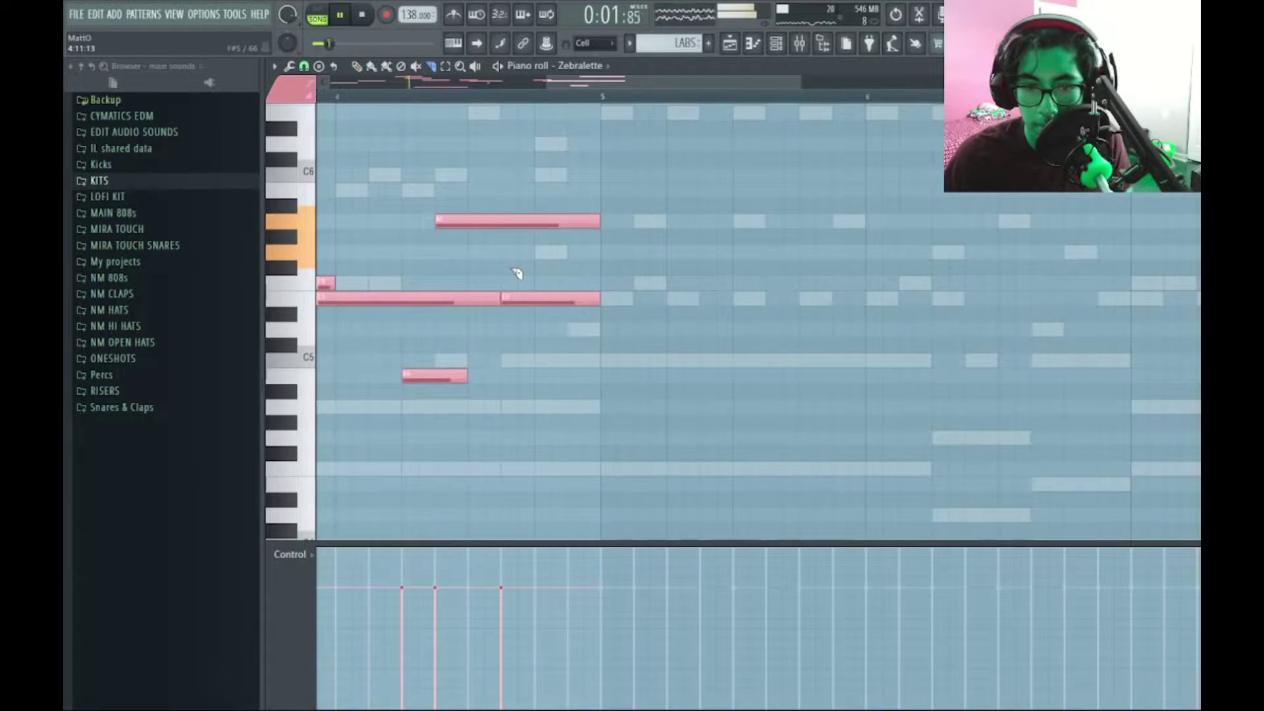
Step: Duplicate the four-bar melody into bars 5 to 8 and vary its ending with C6, B5 and D6 notes
ctrl+scroll(514, 272, down, 3)
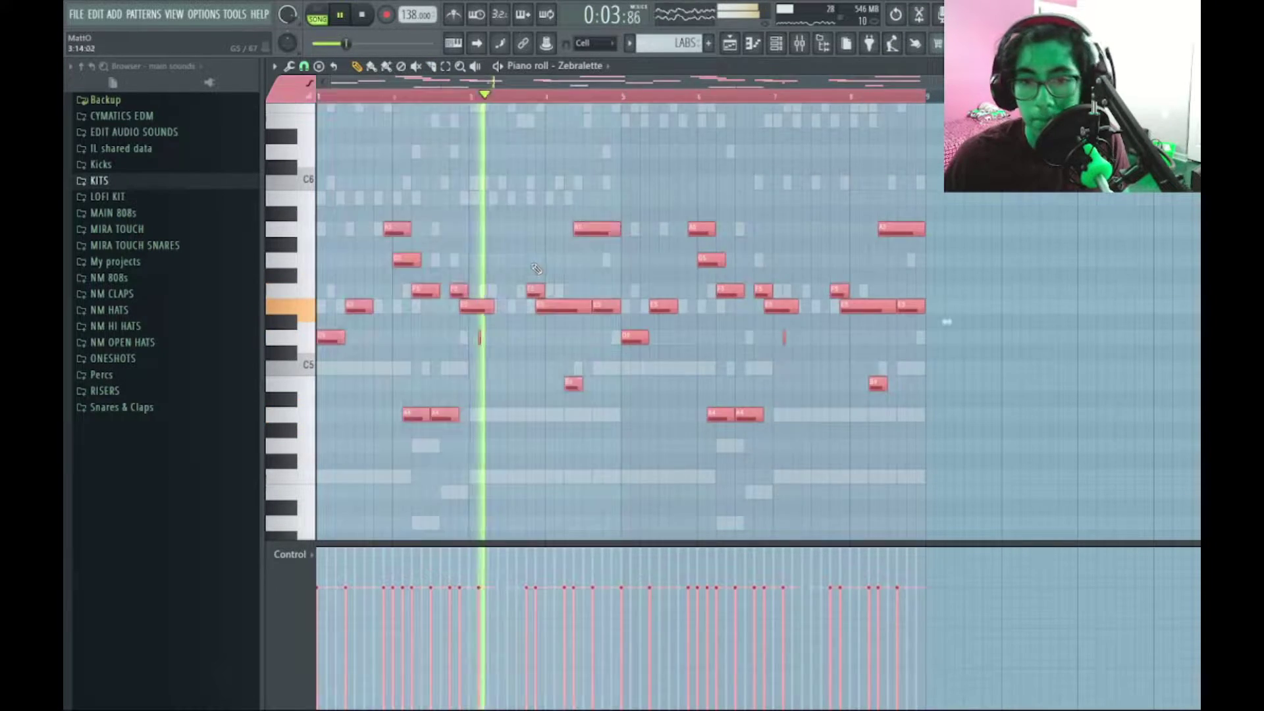
ctrl+scroll(538, 263, up, 3)
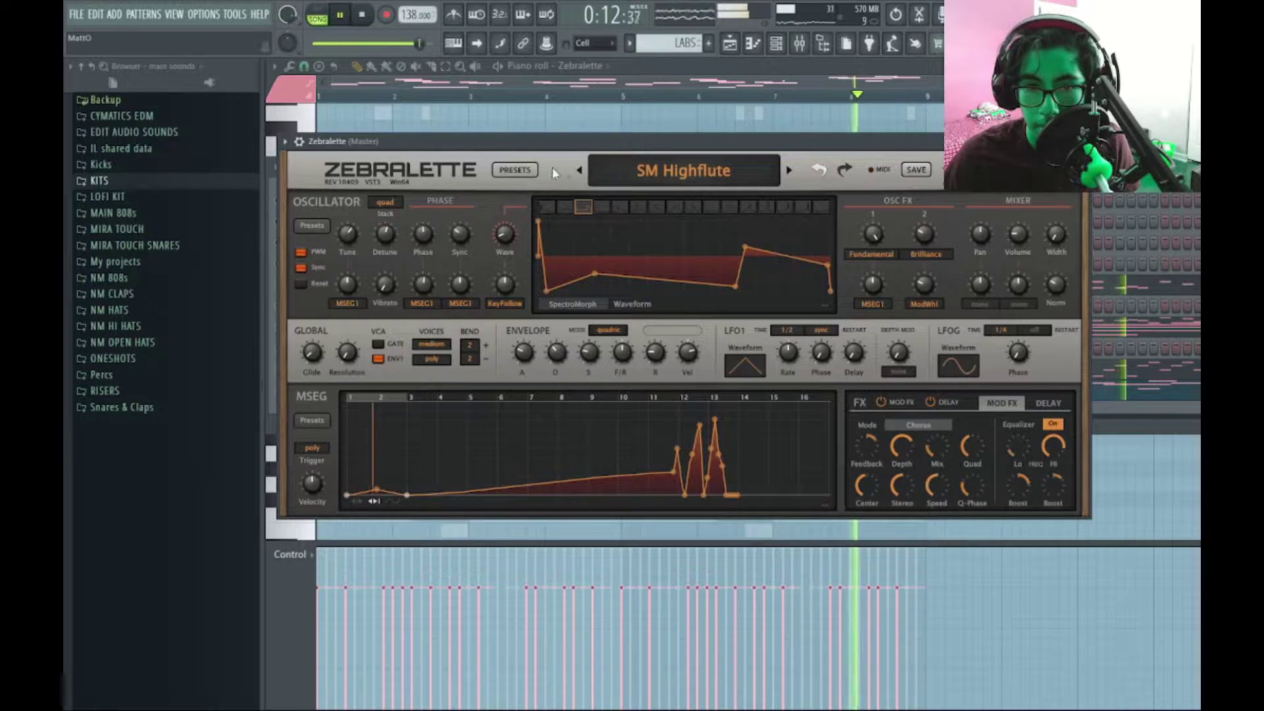
Step: Step back through the Zebralette presets to luCi Unvermeidbar and close the plugin
click(578, 170)
click(579, 170)
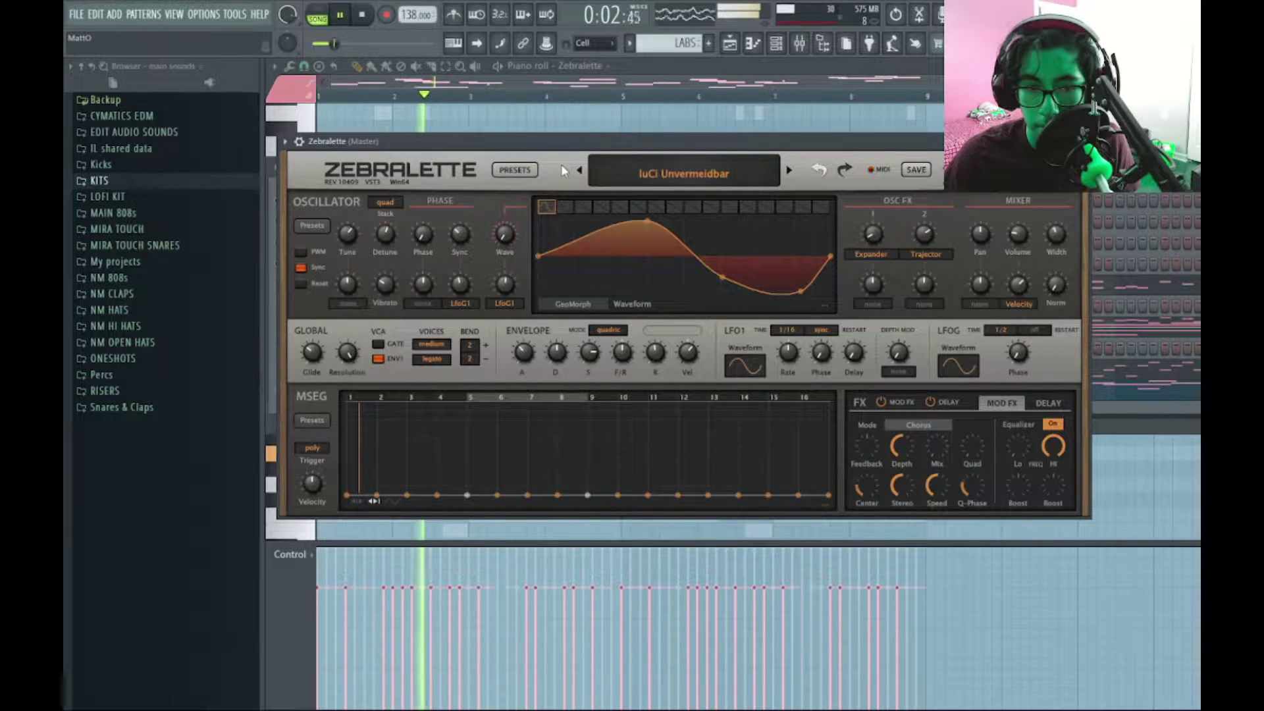
key(Escape)
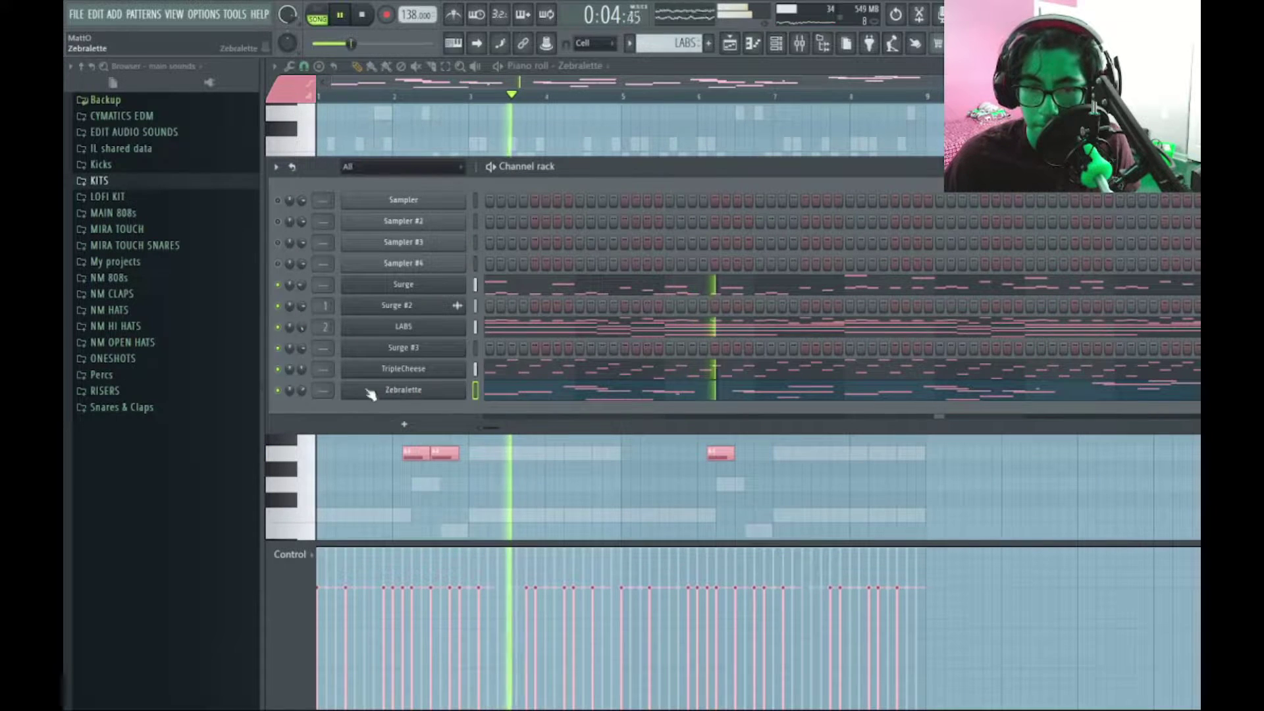
Step: Try the Zebralette melody one octave higher, listen to it, and return it to its original octave
click(578, 393)
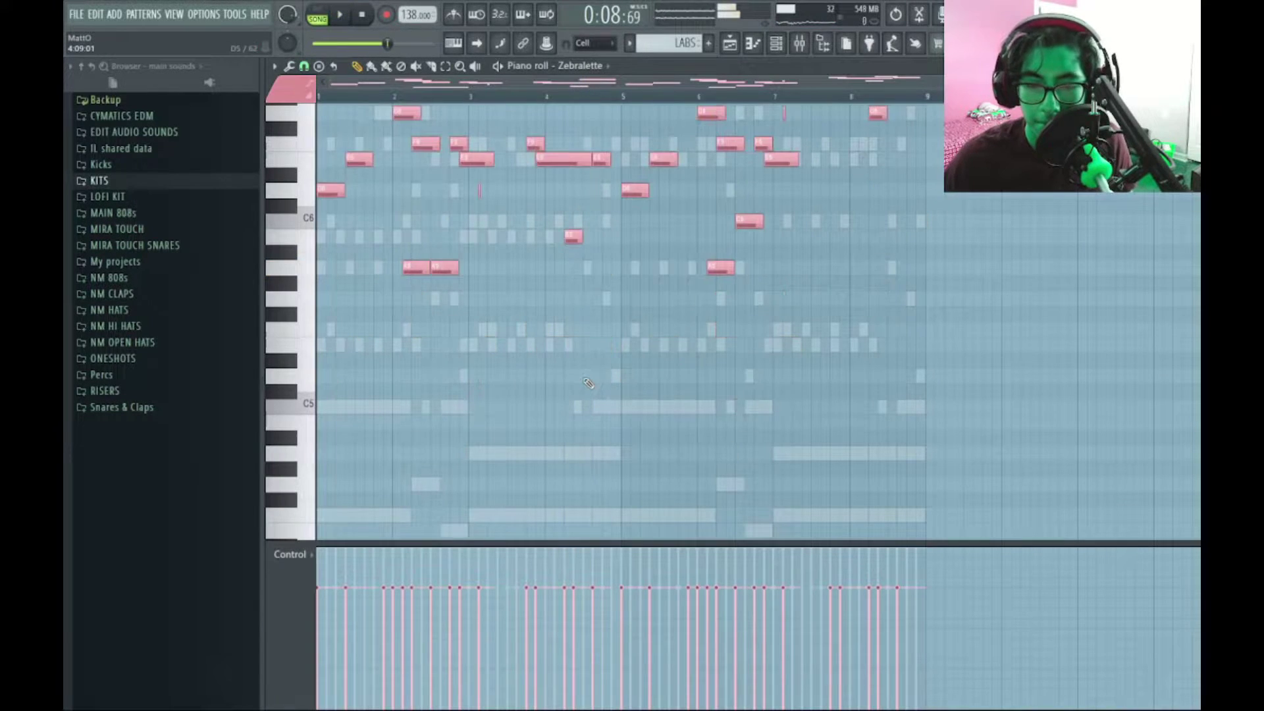
scroll(336, 102, up, 3)
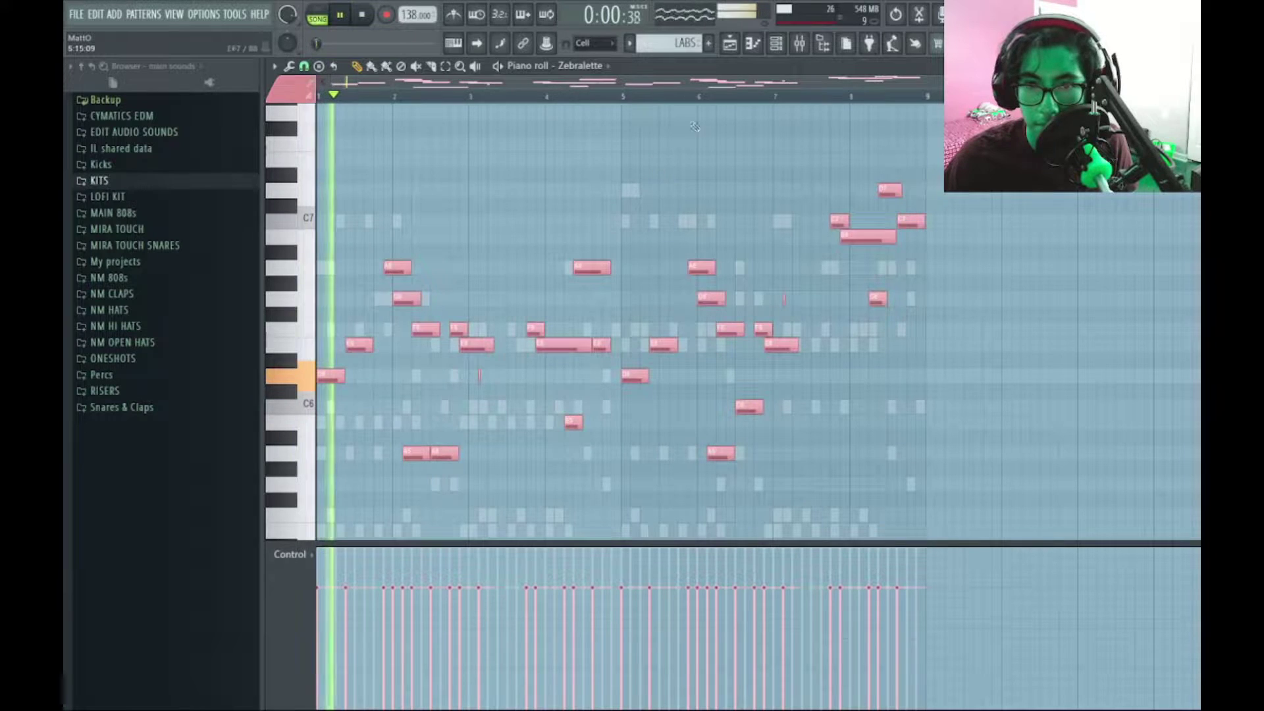
key(F6)
key(F6)
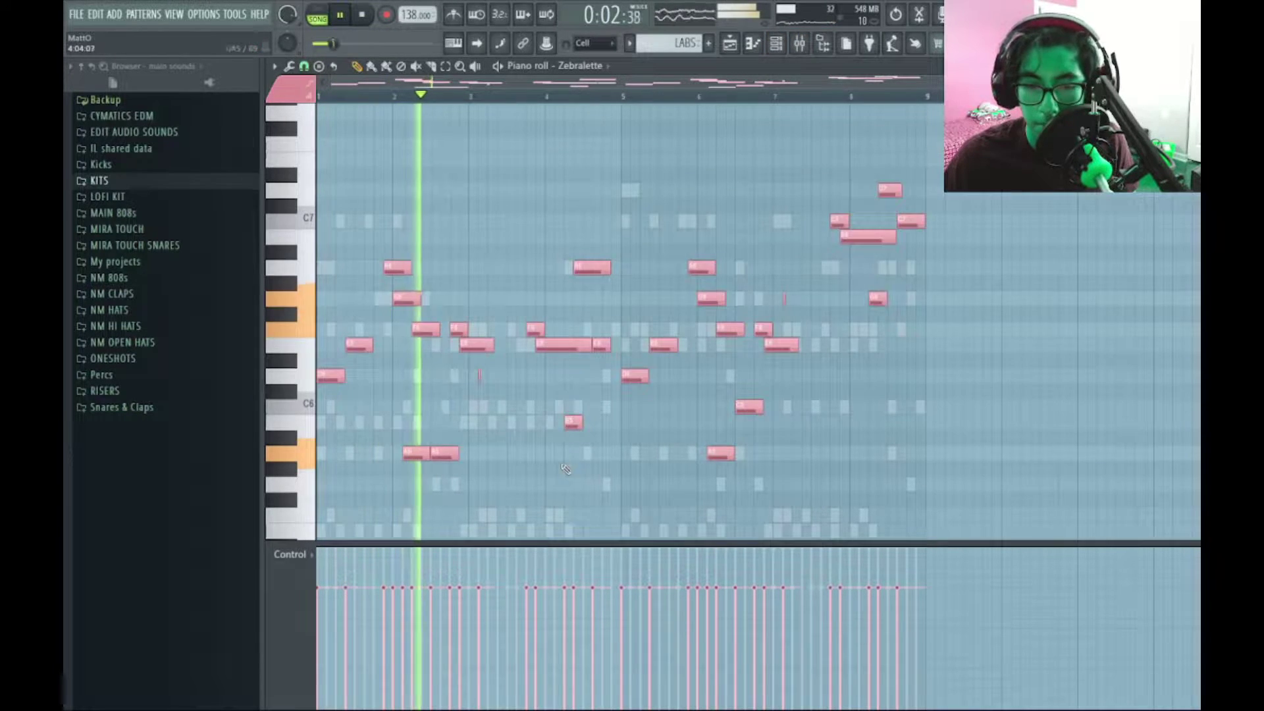
scroll(711, 139, down, 3)
key(ctrl+Down)
key(space)
key(space)
Step: Add a second TripleCheese channel and copy the Zebralette melody into it
key(F6)
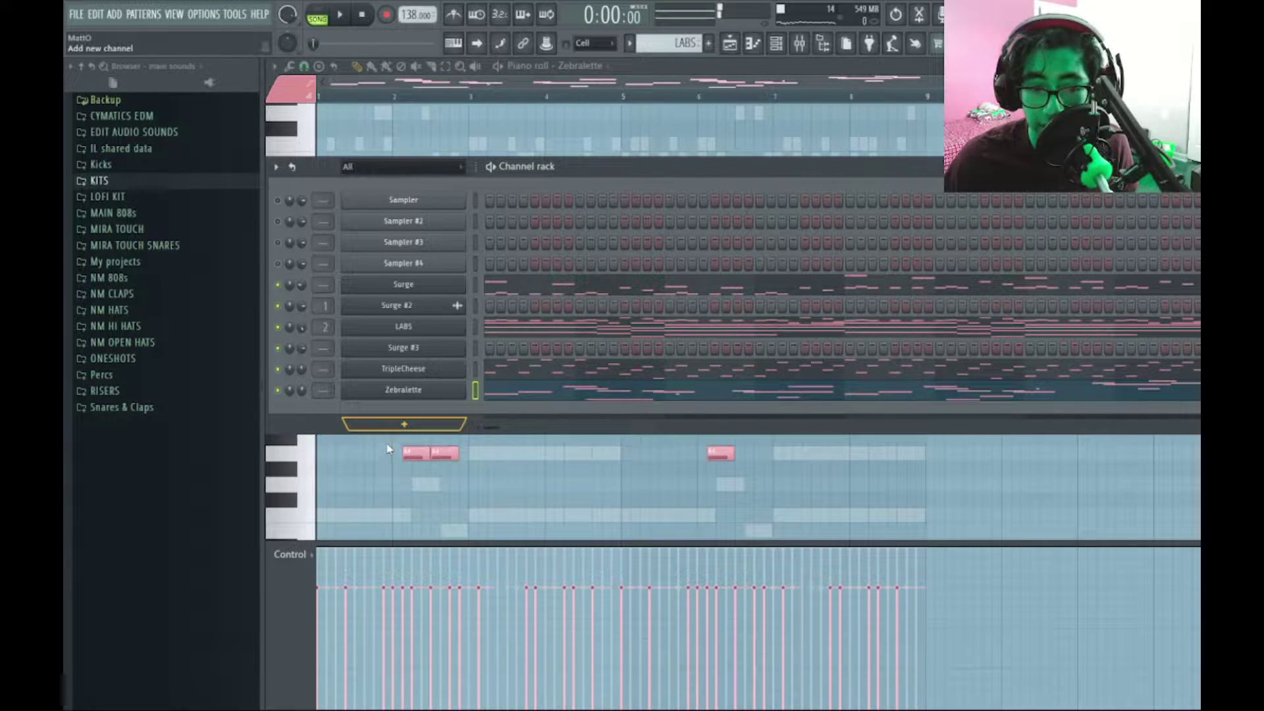
key(Escape)
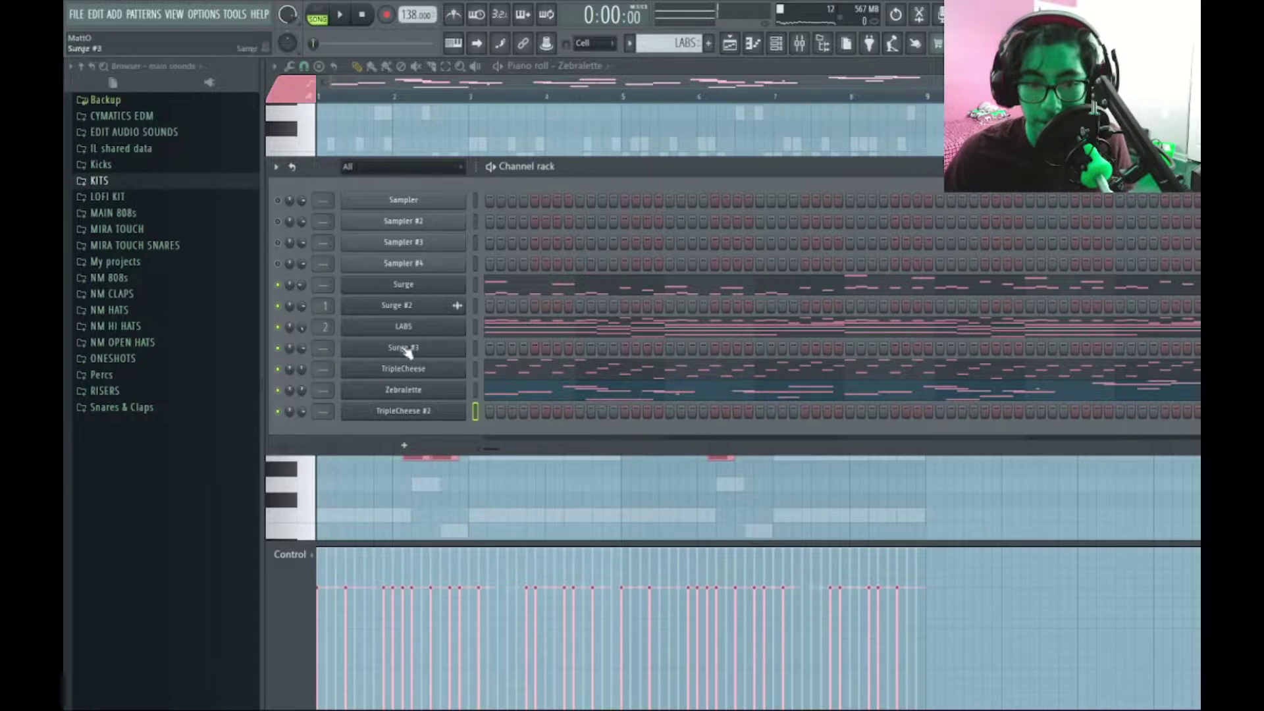
key(space)
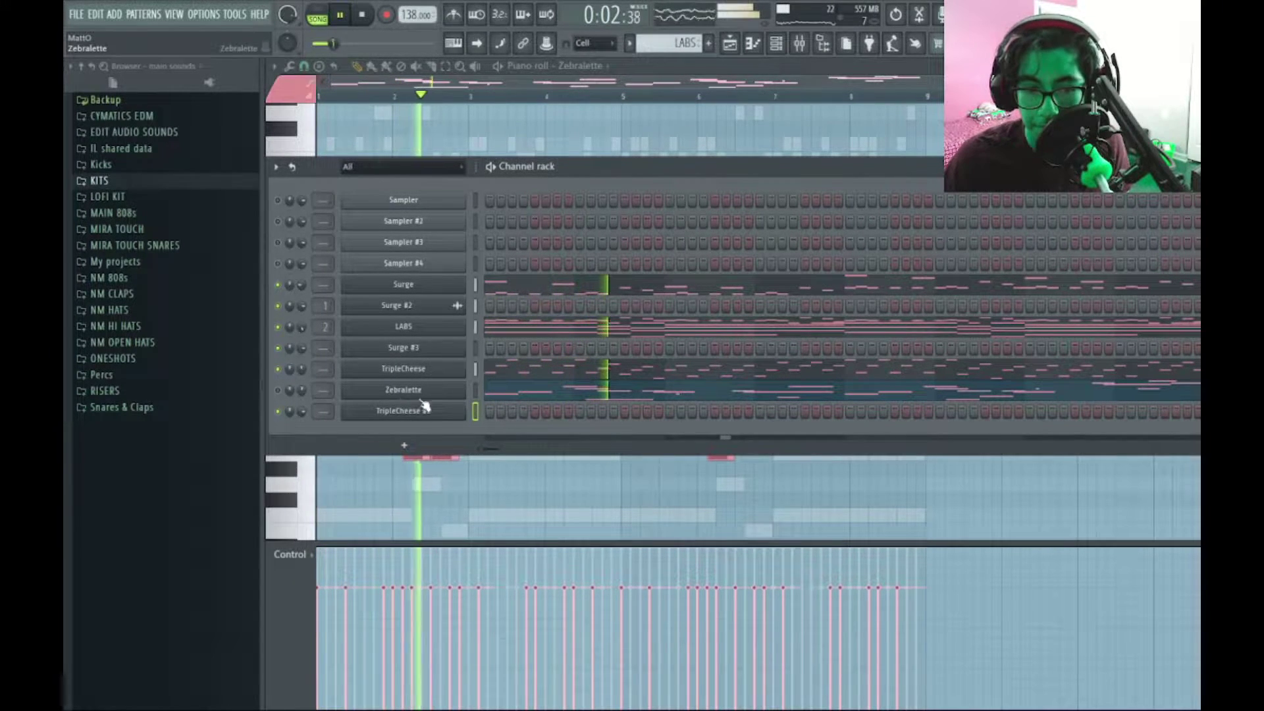
click(474, 393)
key(ctrl+c)
click(474, 408)
key(ctrl+v)
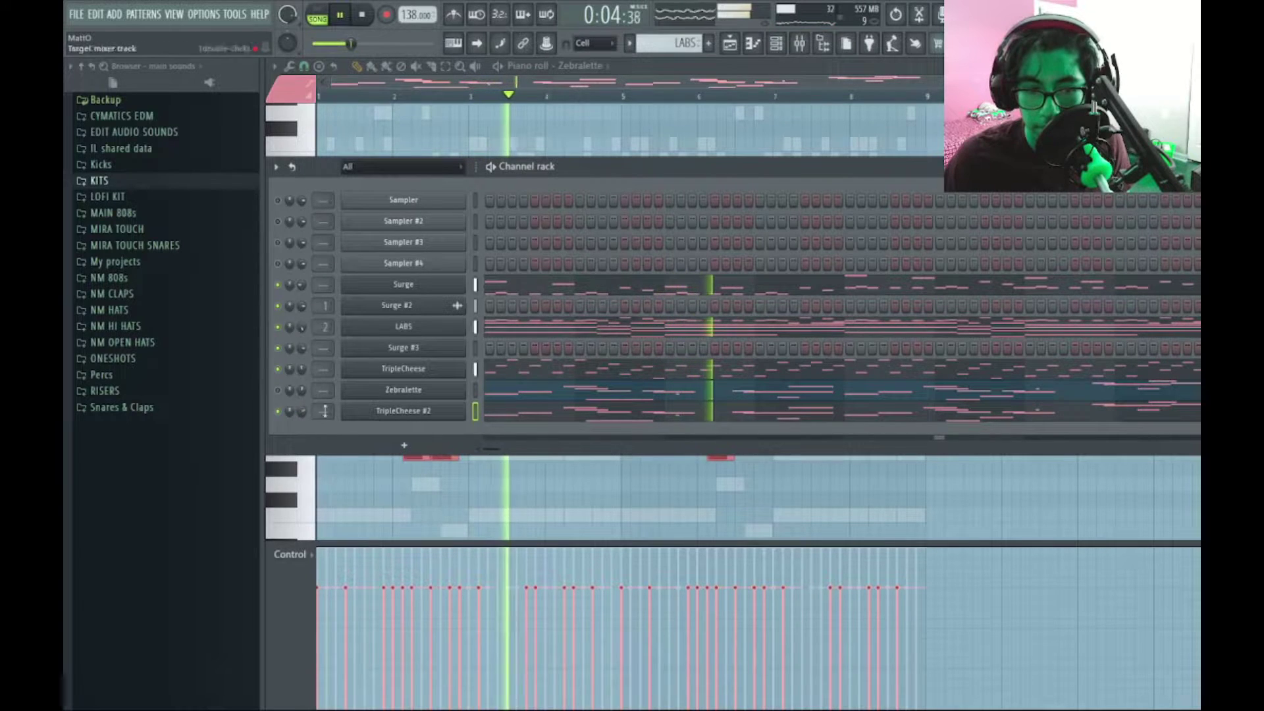
Step: Load a preset from the 02 Leads folder in TripleCheese #2 and lower its channel volume to about 66%
click(392, 410)
click(806, 211)
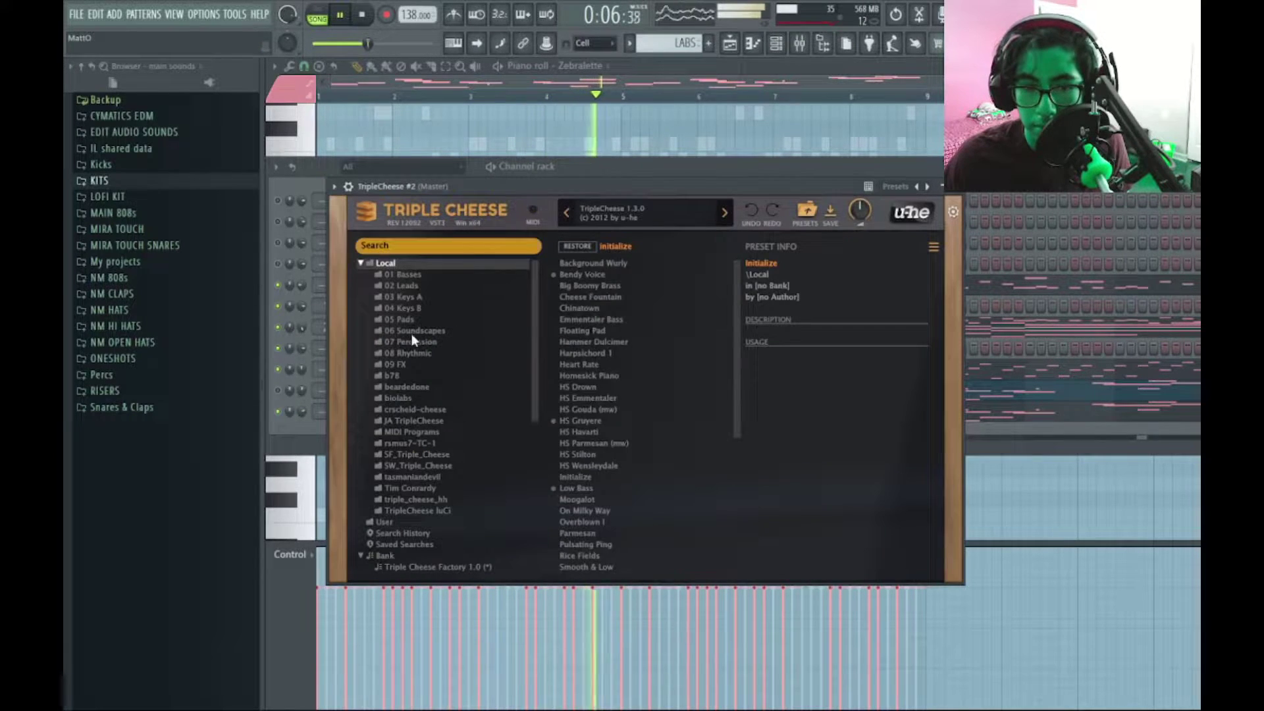
click(403, 286)
click(588, 433)
key(Escape)
drag(302, 412, 302, 427)
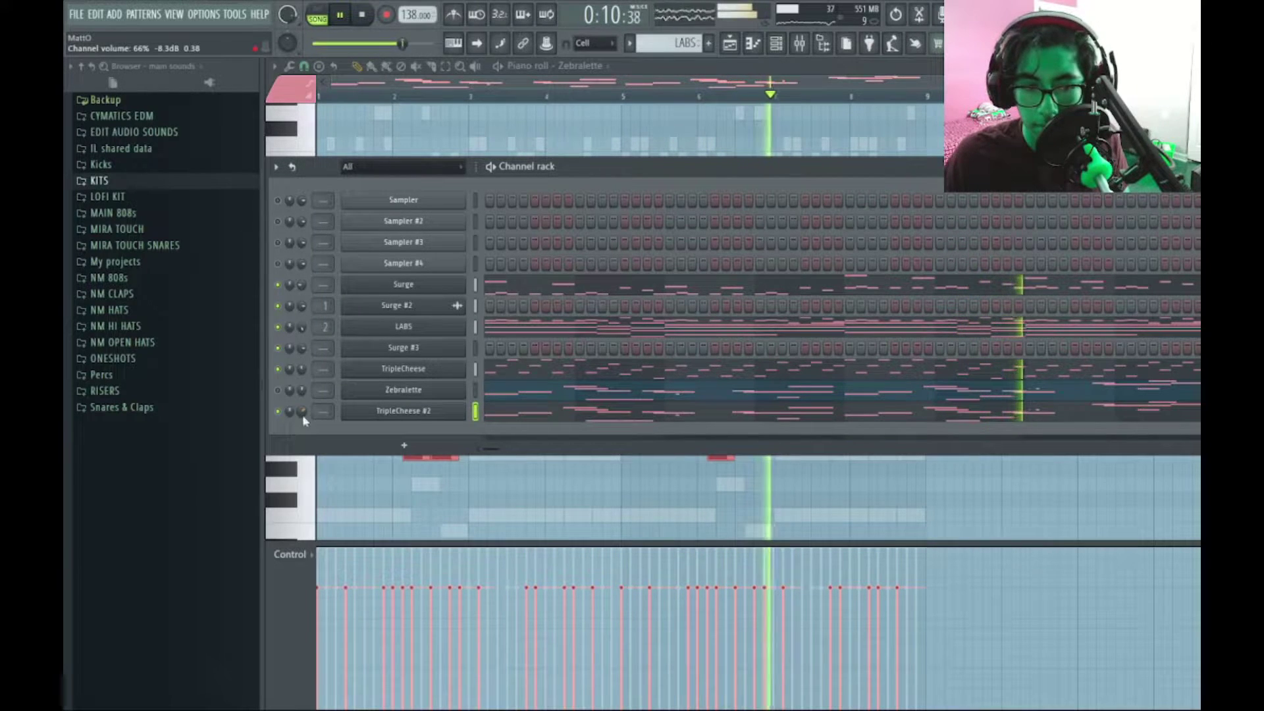
Step: Raise the Envelope 1 attack of TripleCheese #2 slightly, and set its glide to 21 and voice mode to mono
click(375, 410)
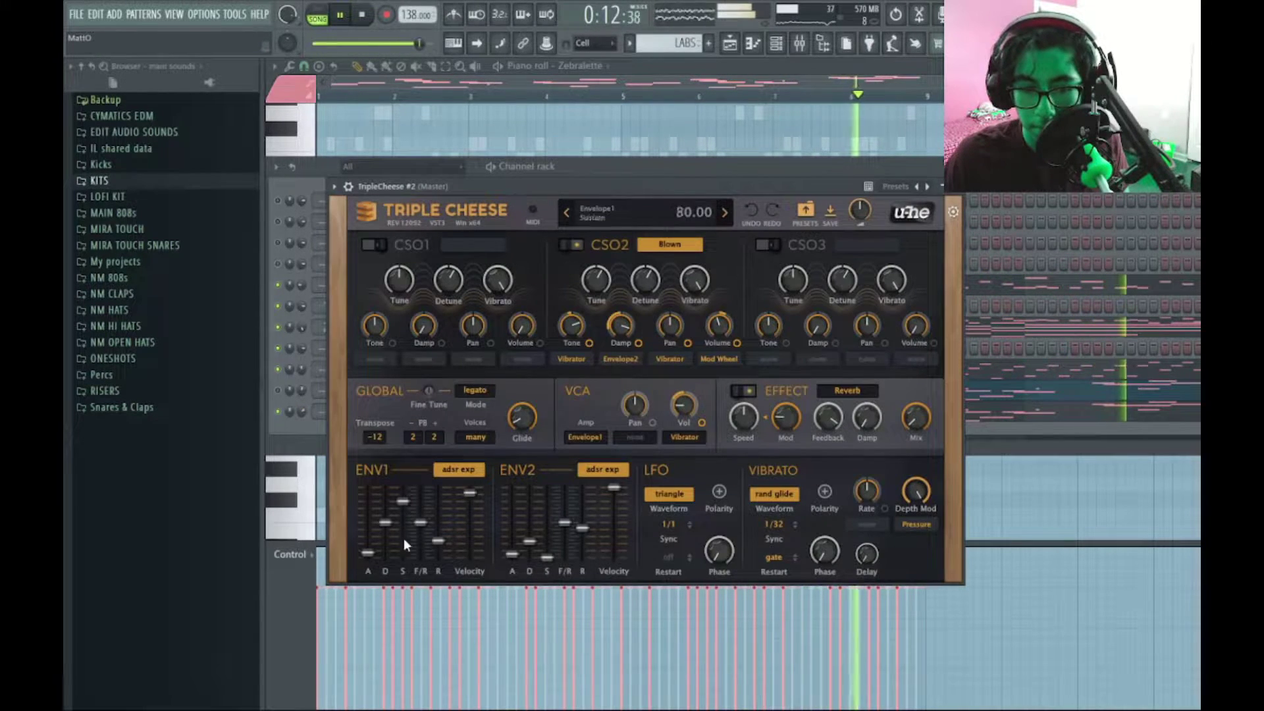
drag(365, 554, 366, 550)
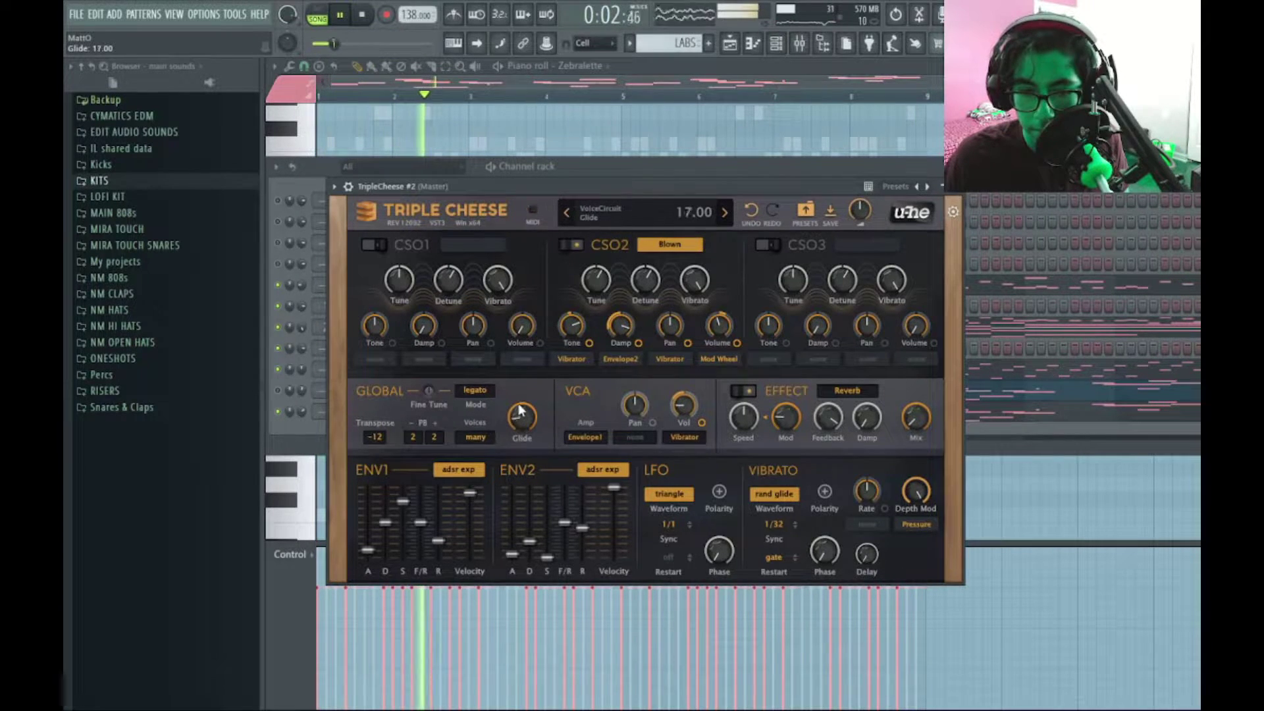
click(476, 393)
click(504, 389)
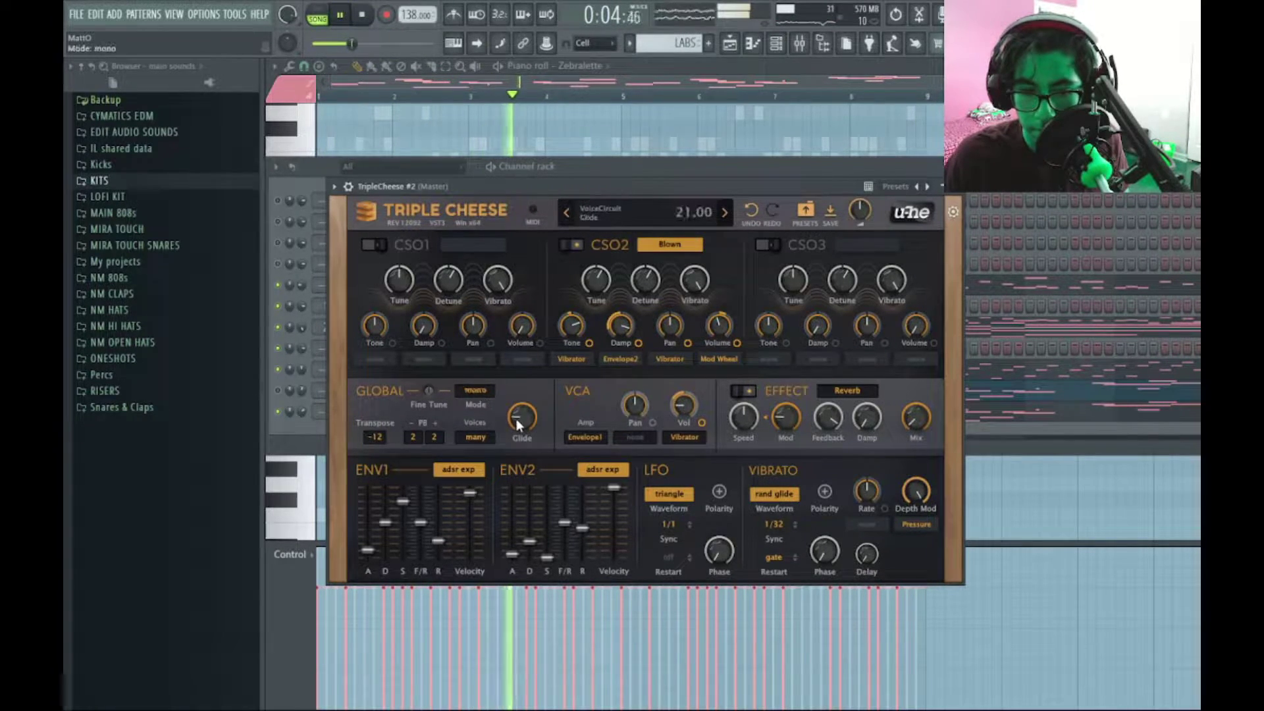
key(Escape)
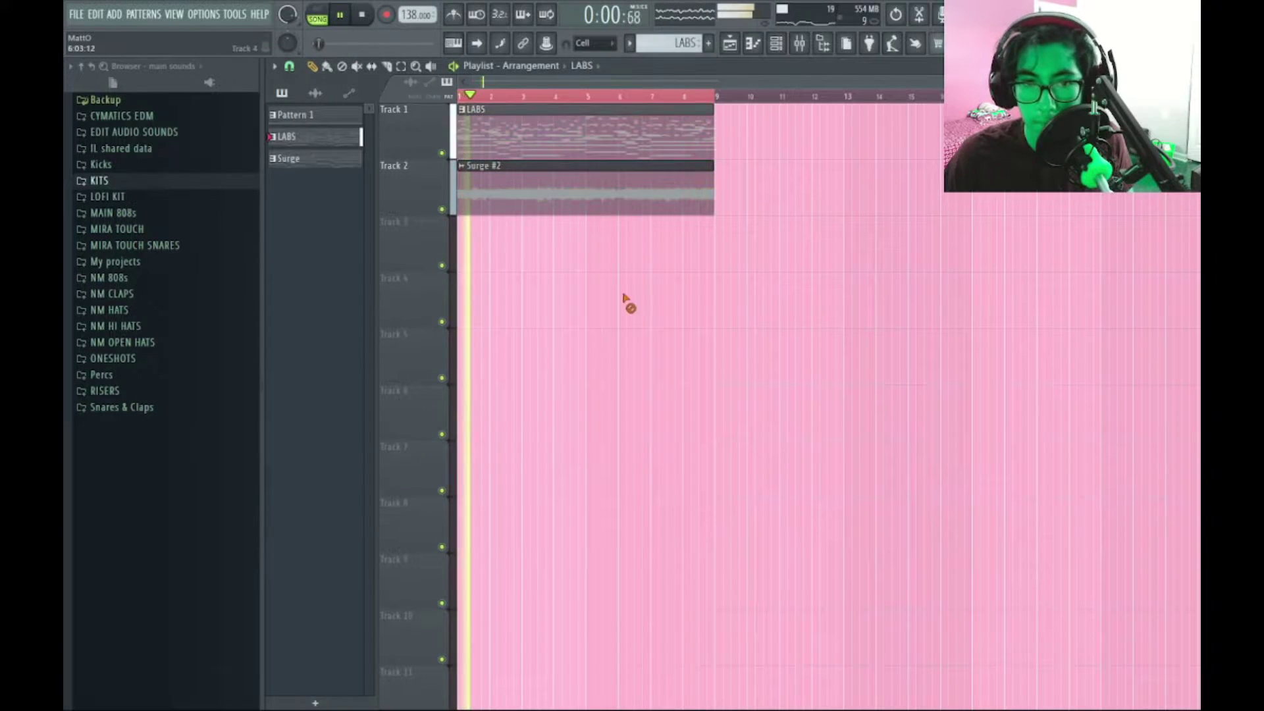
Step: Split the LABS pattern by channel and lay out the resulting clips across the playlist tracks
drag(461, 125, 454, 298)
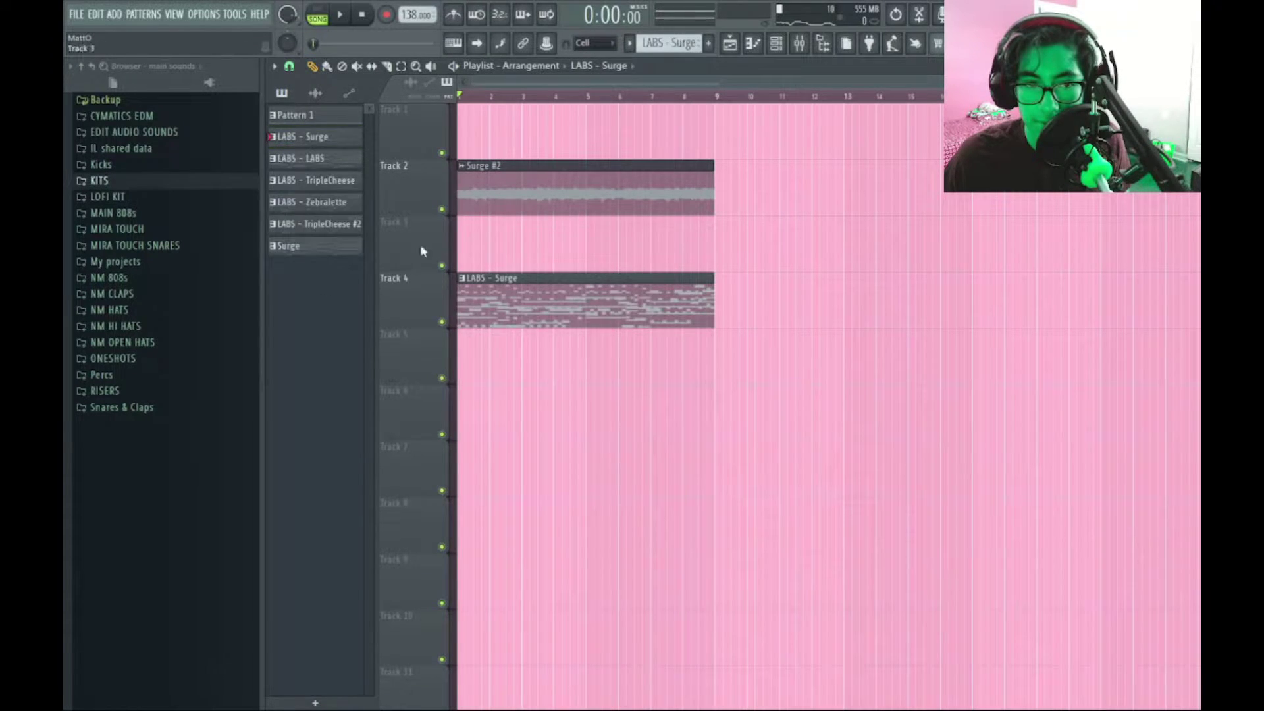
right_click(506, 276)
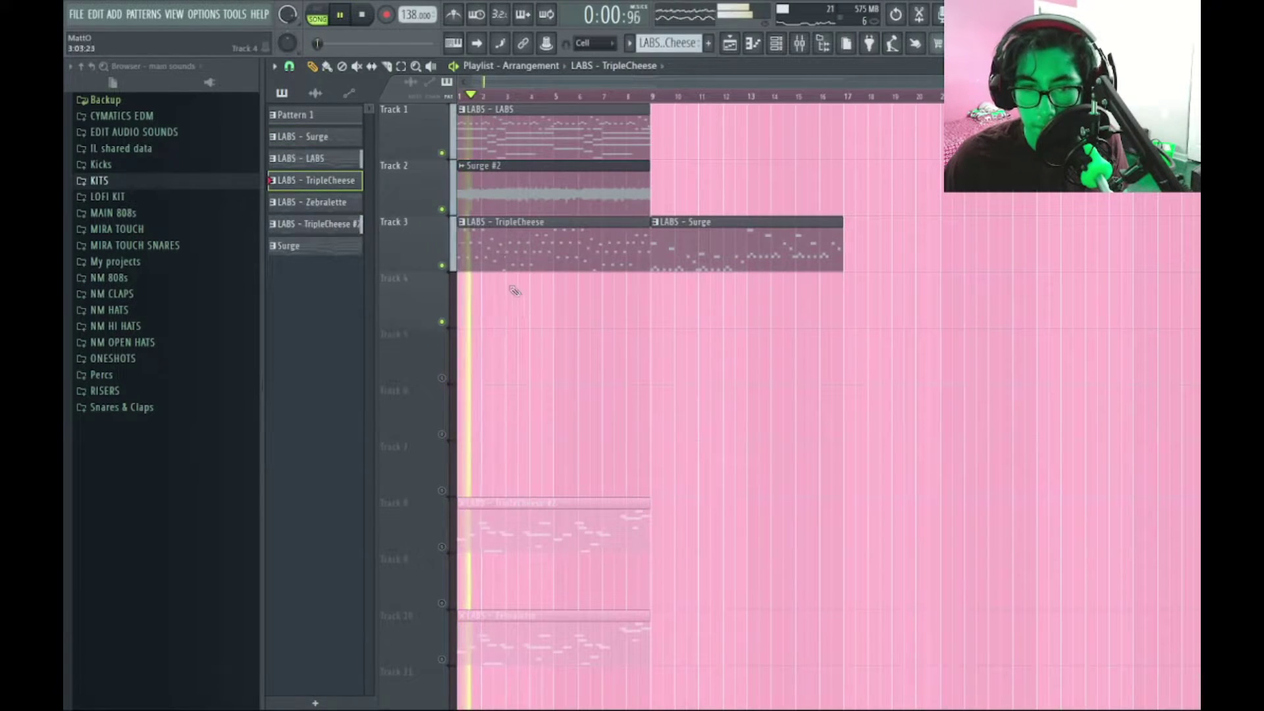
Step: Check the notes of the TripleCheese clip, move the LABS - Surge clip to Track 5 and stop playback
double_click(511, 257)
ctrl+right_click(511, 261)
ctrl+right_click(512, 257)
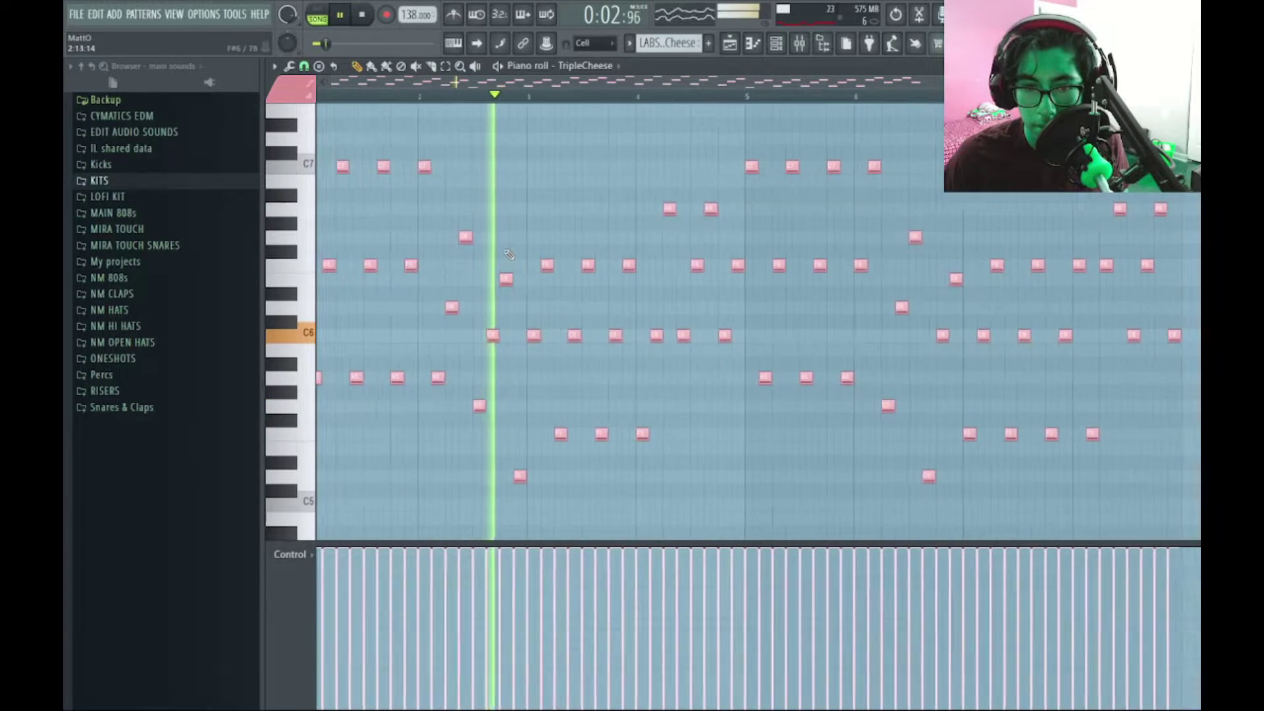
click(1192, 66)
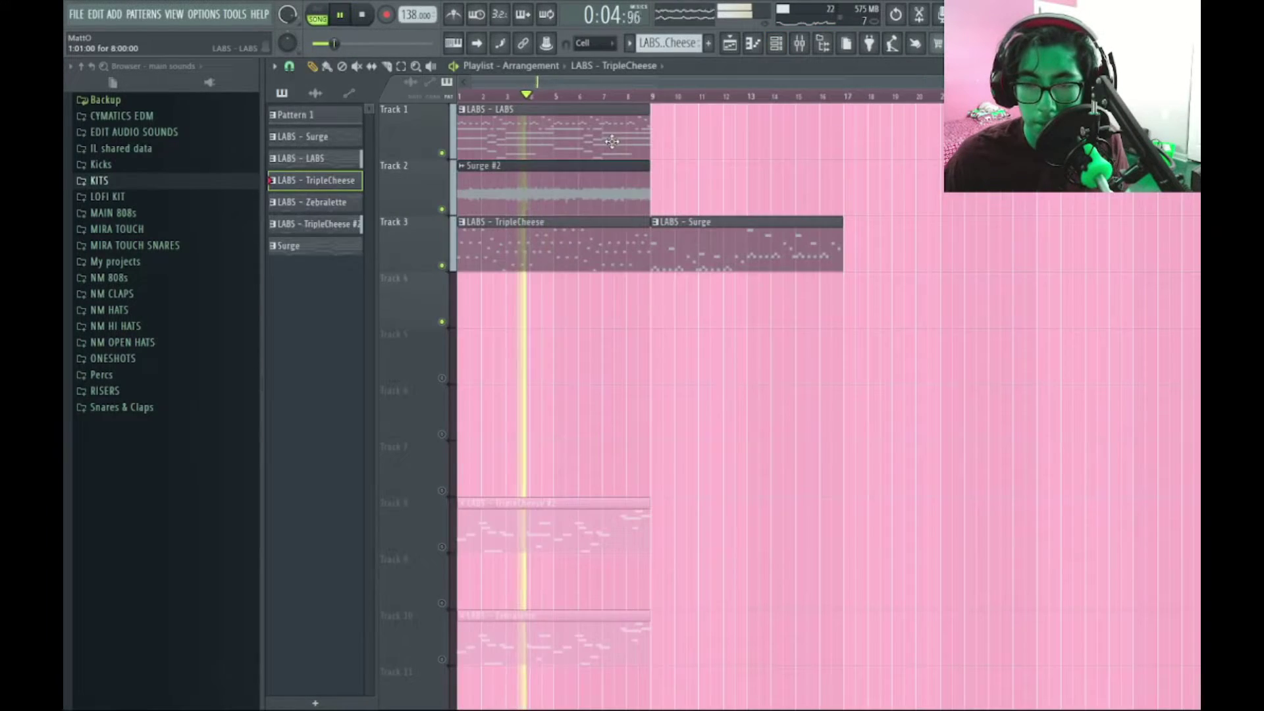
drag(739, 231, 724, 382)
key(space)
Step: Flip the whole TripleCheese arpeggio horizontally across bars 1 to 8 and return to the playlist
double_click(517, 250)
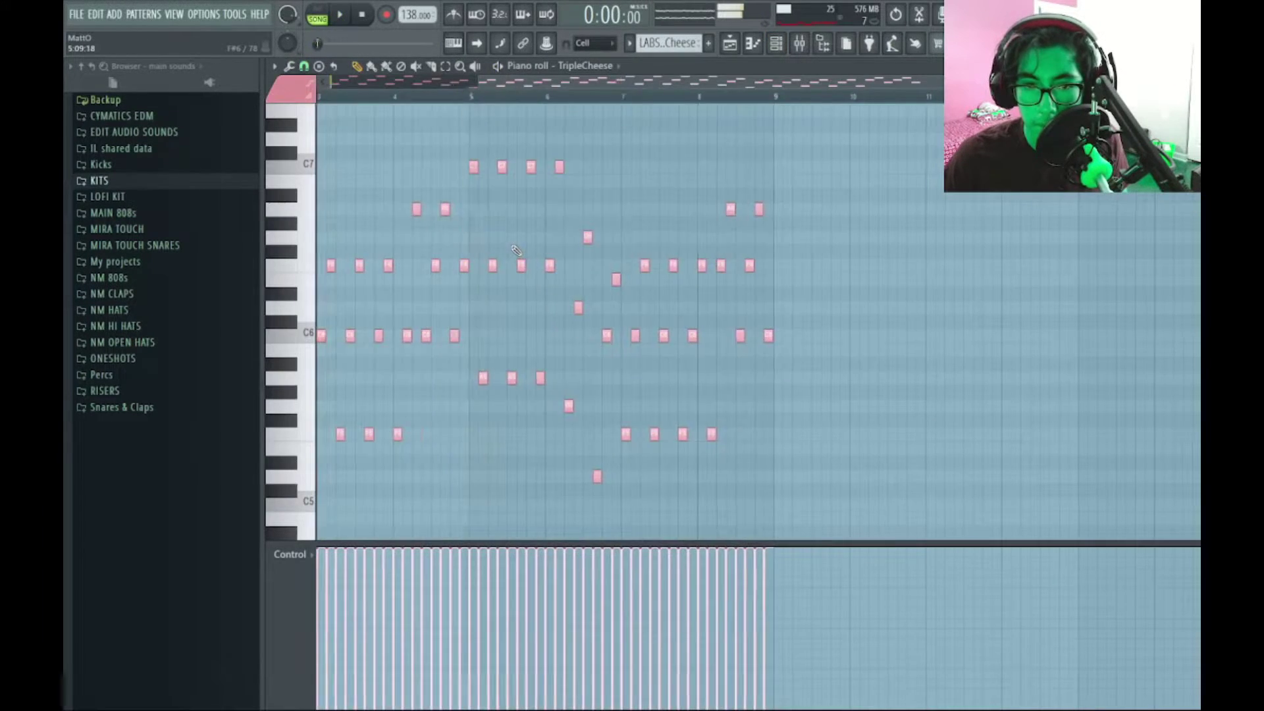
scroll(530, 262, left, 3)
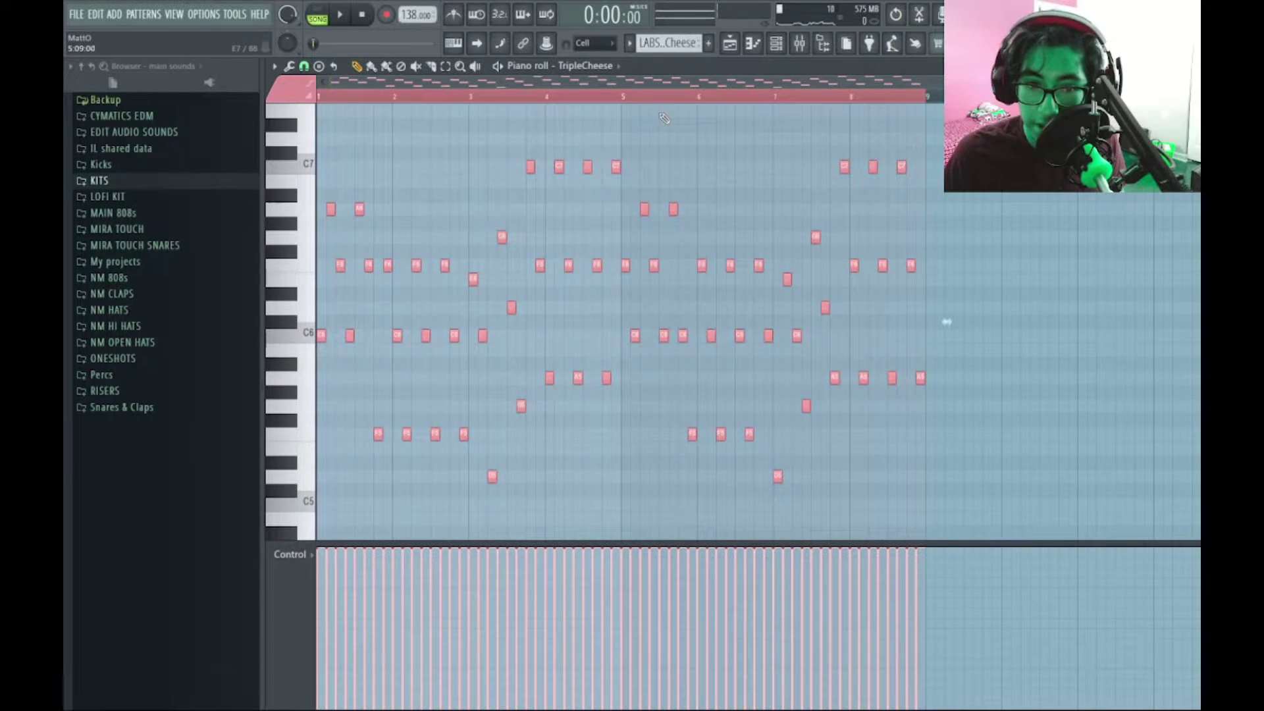
key(alt+y)
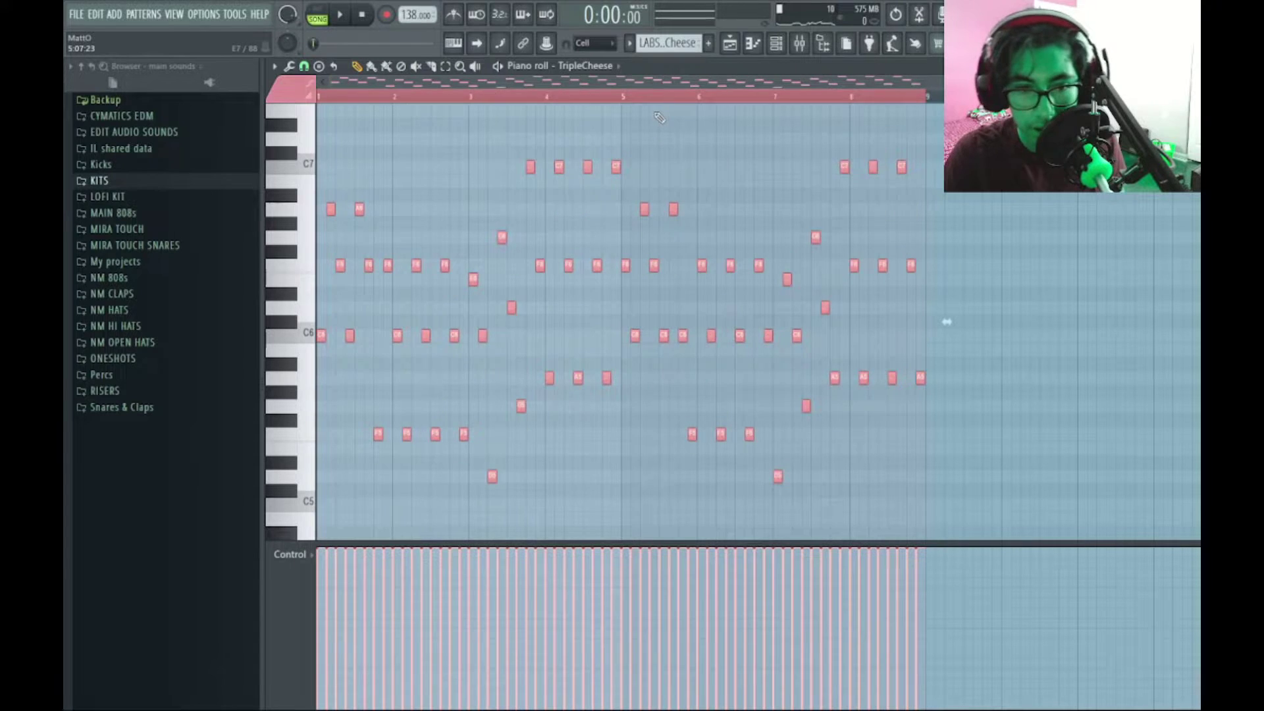
key(F5)
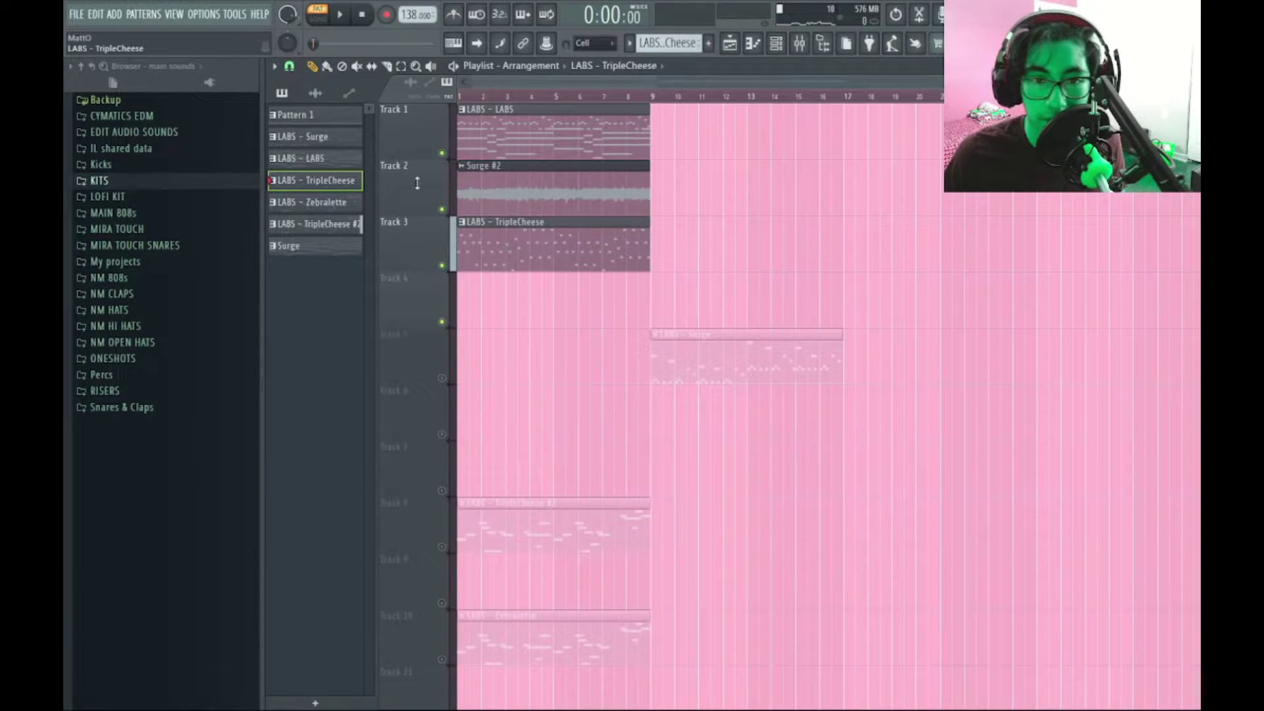
Step: Replace the TripleCheese pattern on Track 3 with the reversed LABS - TripleCheese audio clip and open the clip's settings
key(F7)
ctrl+click(619, 238)
ctrl+right_click(619, 238)
ctrl+right_click(619, 238)
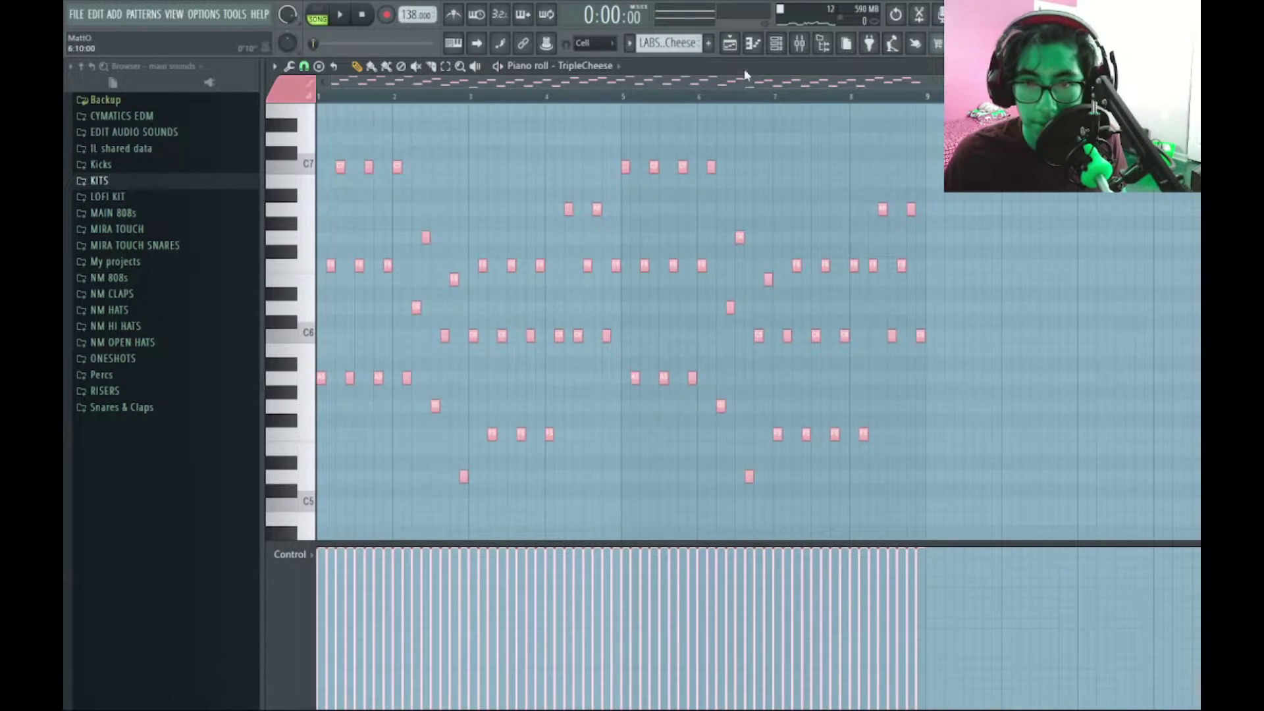
key(F5)
click(320, 95)
drag(320, 138, 467, 252)
double_click(576, 239)
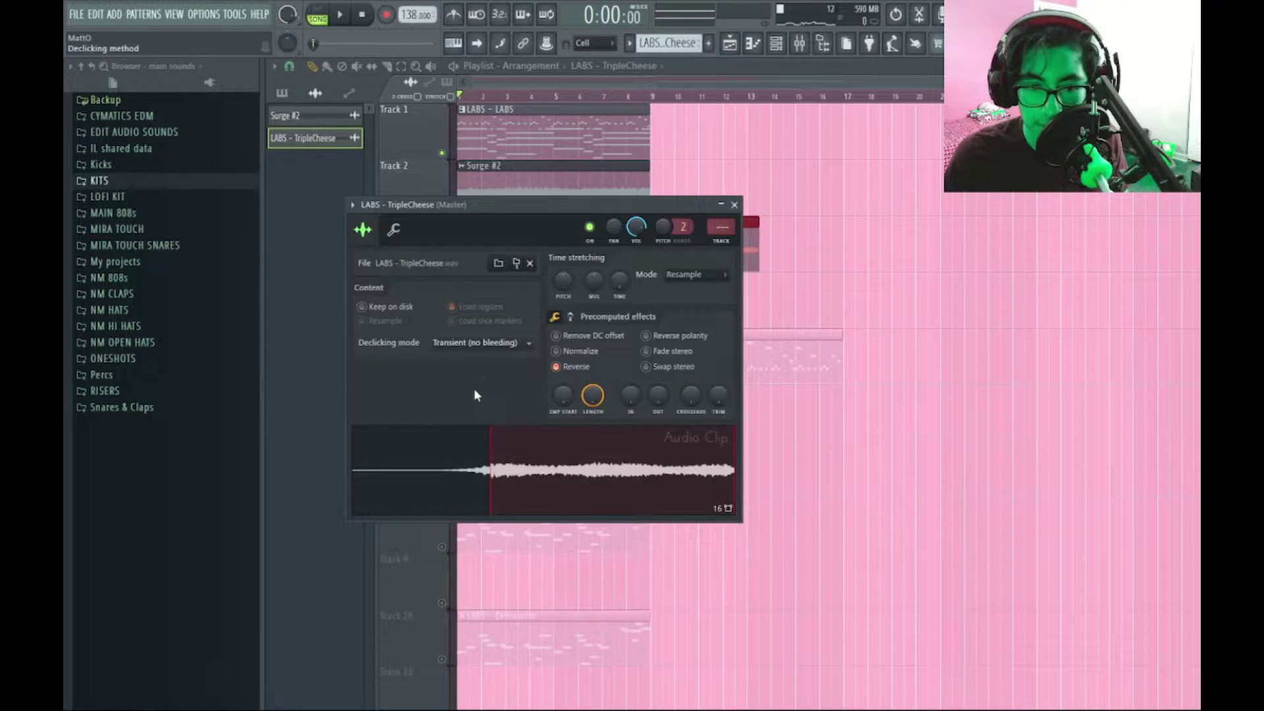
Step: Cut off the quiet opening of the TripleCheese audio clip and move the remainder to bars 3 through 8 of Track 3
key(Escape)
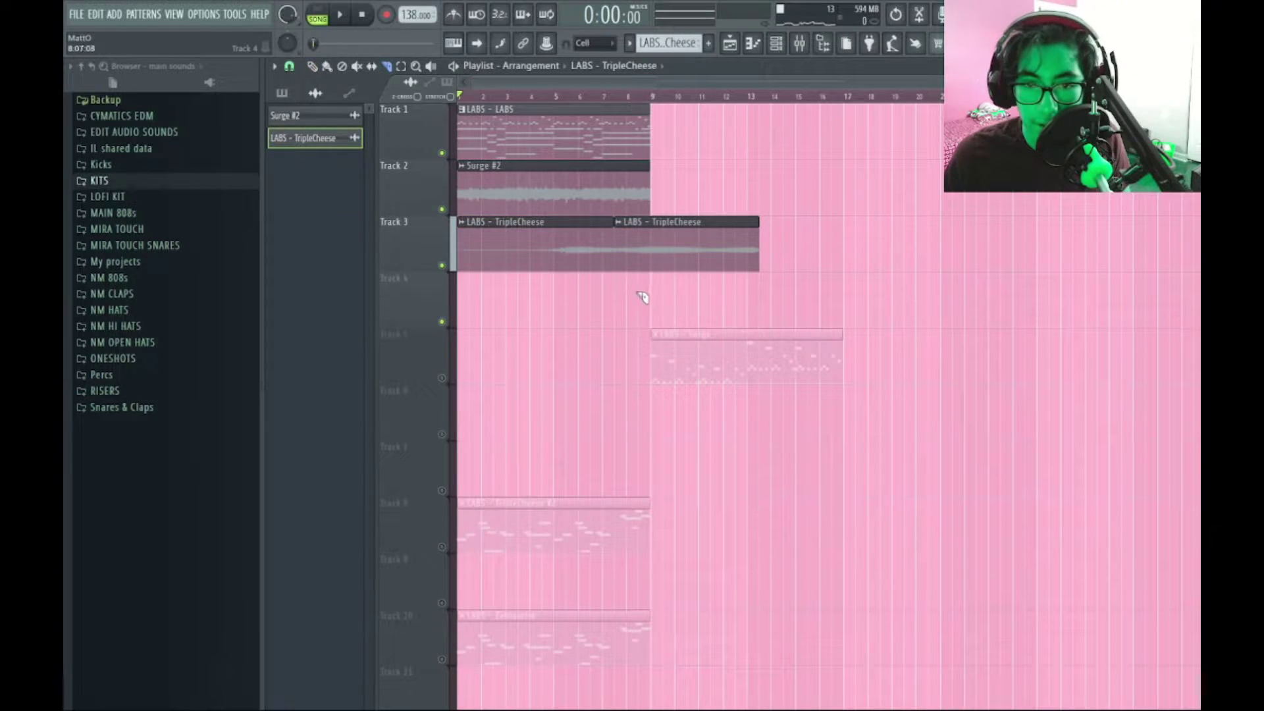
right_click(573, 258)
drag(712, 253, 604, 257)
Step: Set the TripleCheese audio clip to Stretch mode with Generic (bleeding) declicking and fit its end exactly to bar 9
scroll(665, 291, up, 10)
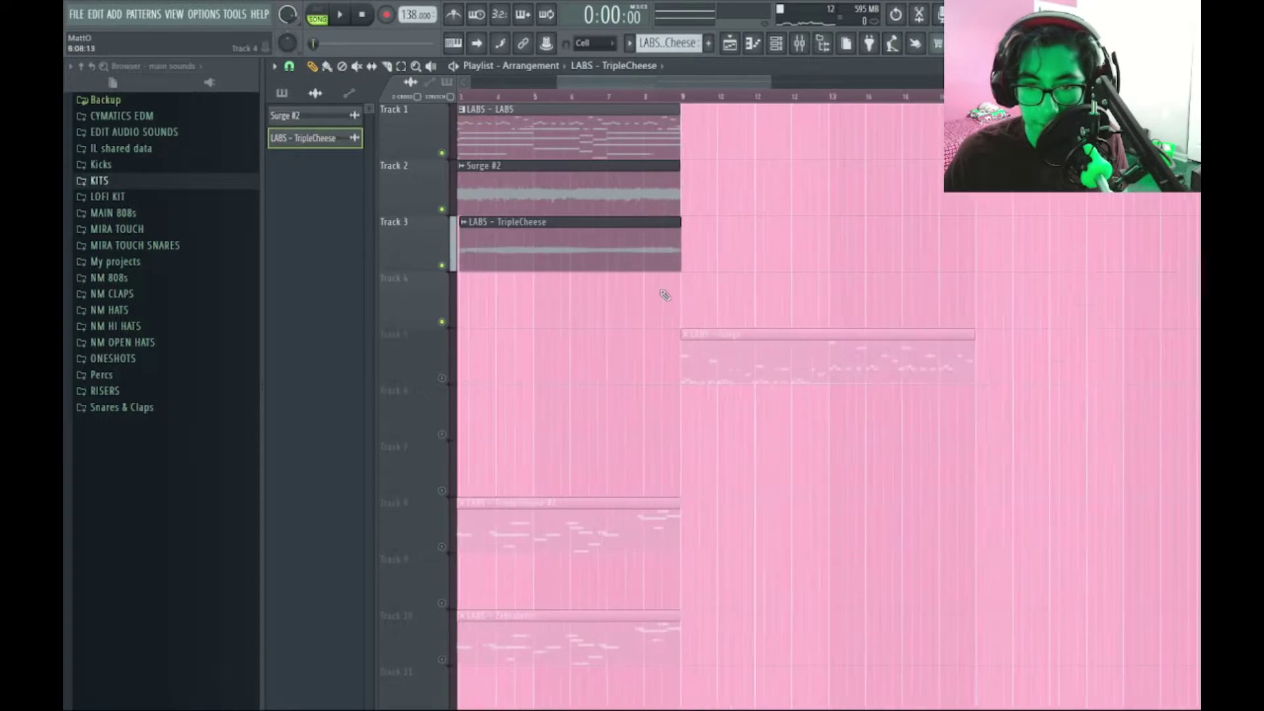
scroll(826, 280, down, 6)
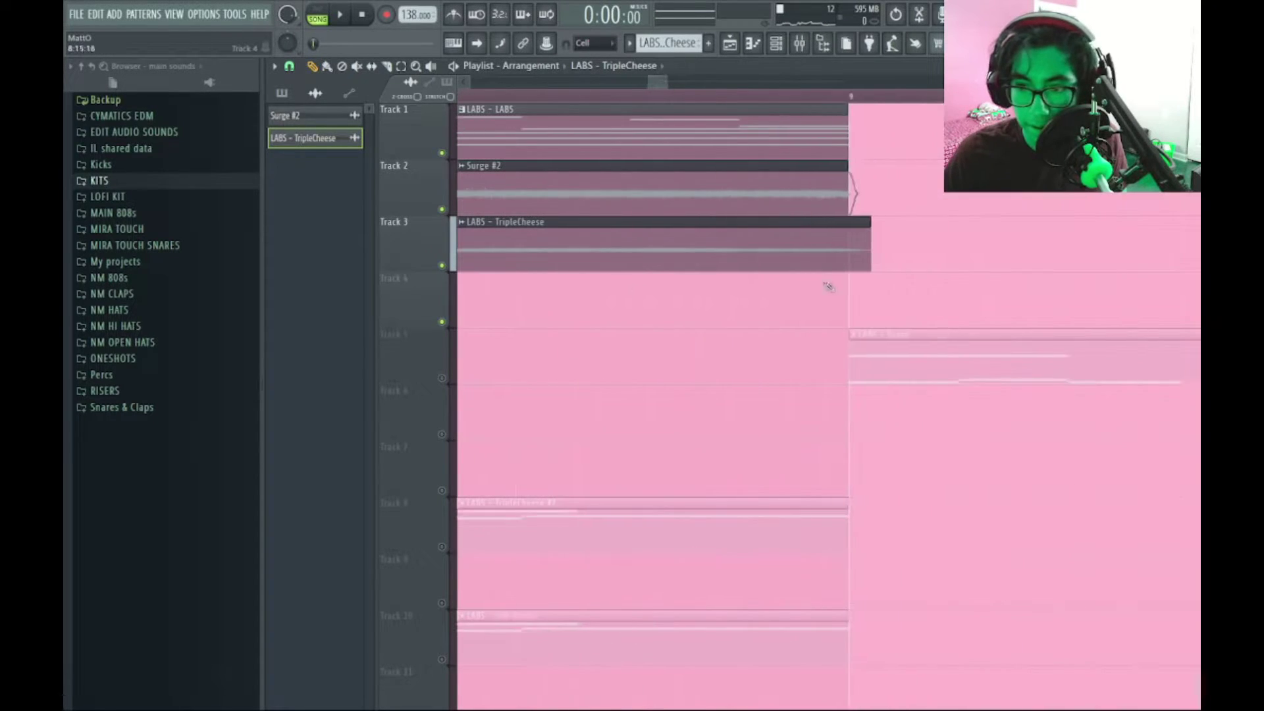
double_click(707, 256)
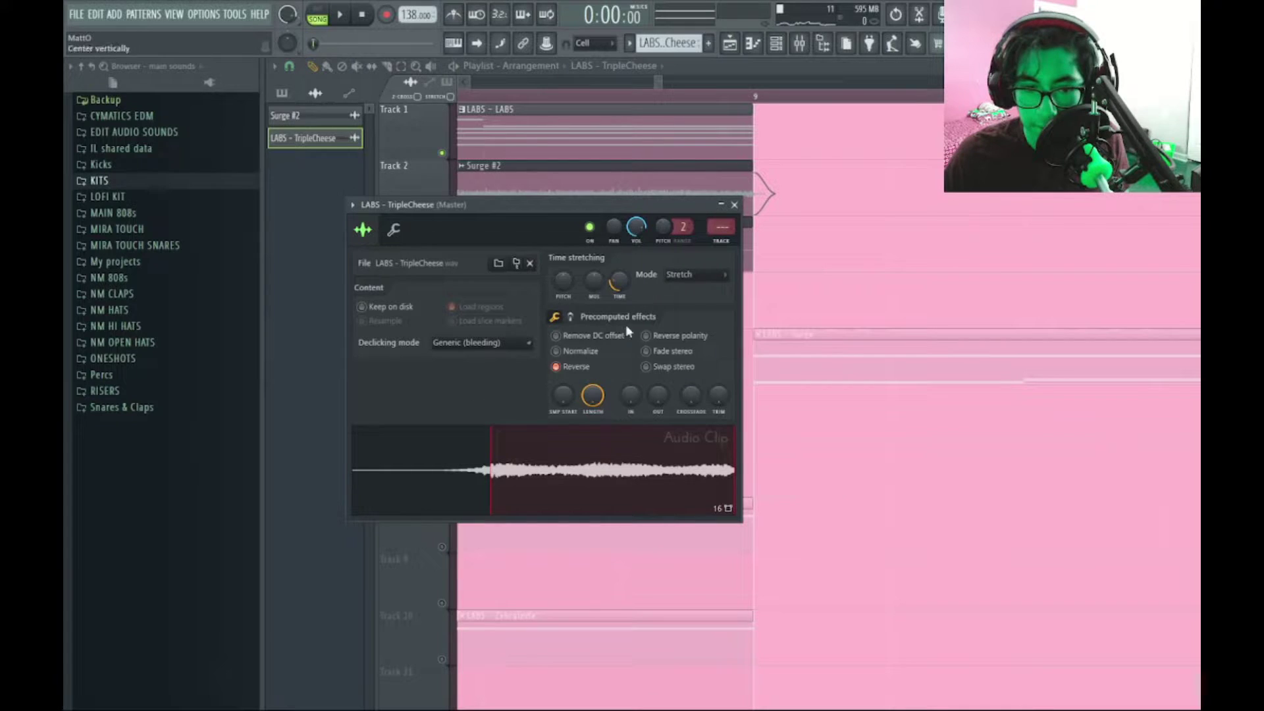
key(Escape)
scroll(603, 392, down, 8)
key(ctrl+a)
key(ctrl+d)
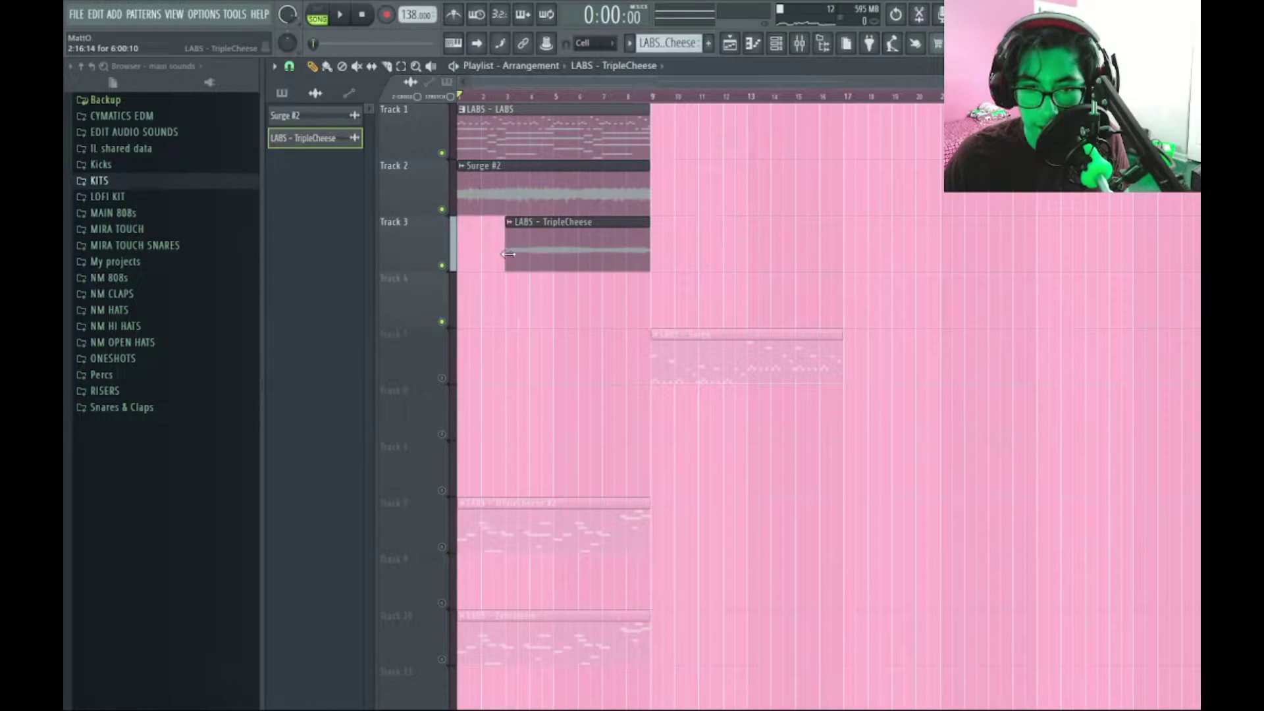
Step: Trim the TripleCheese audio clip and repeat it to fill bars 1 to 8 on Track 3
key(p)
key(ctrl+b)
key(ctrl+z)
right_click(592, 253)
key(ctrl+b)
Step: Route the LABS - TripleCheese audio clip to its own mixer track and close its settings and the mixer
double_click(538, 239)
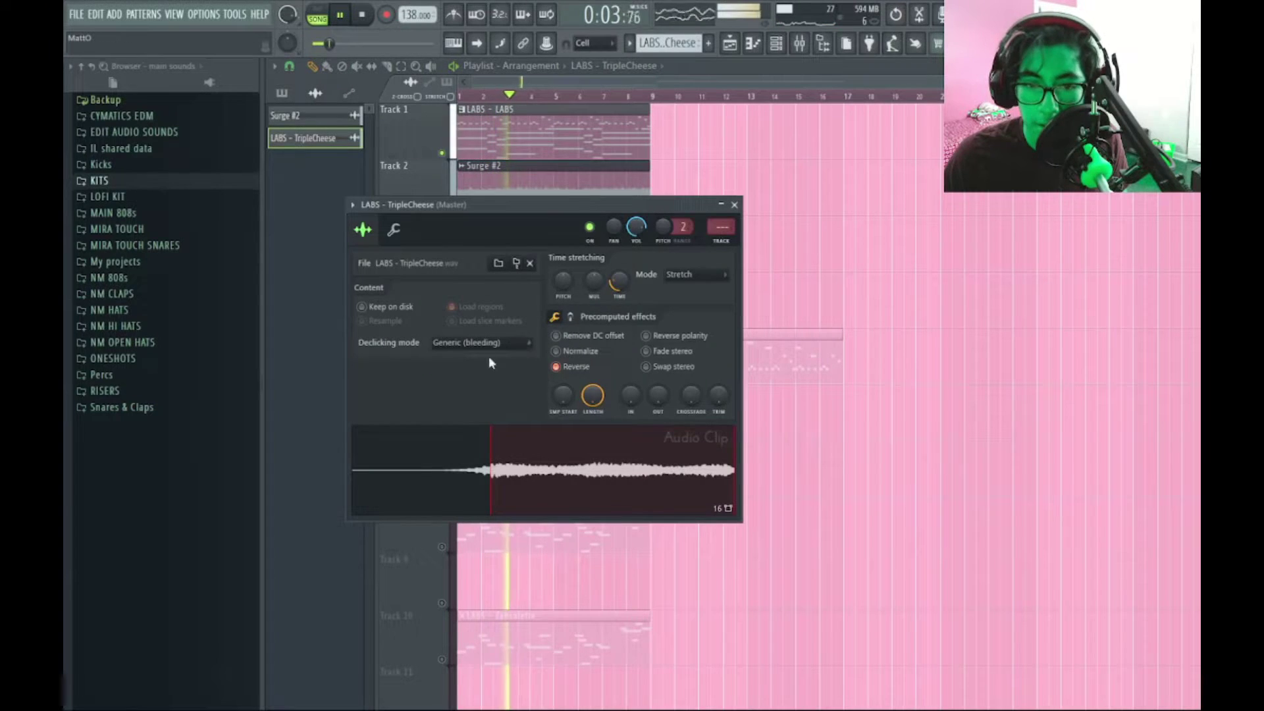
key(Escape)
double_click(570, 238)
key(ctrl+l)
key(F9)
key(Escape)
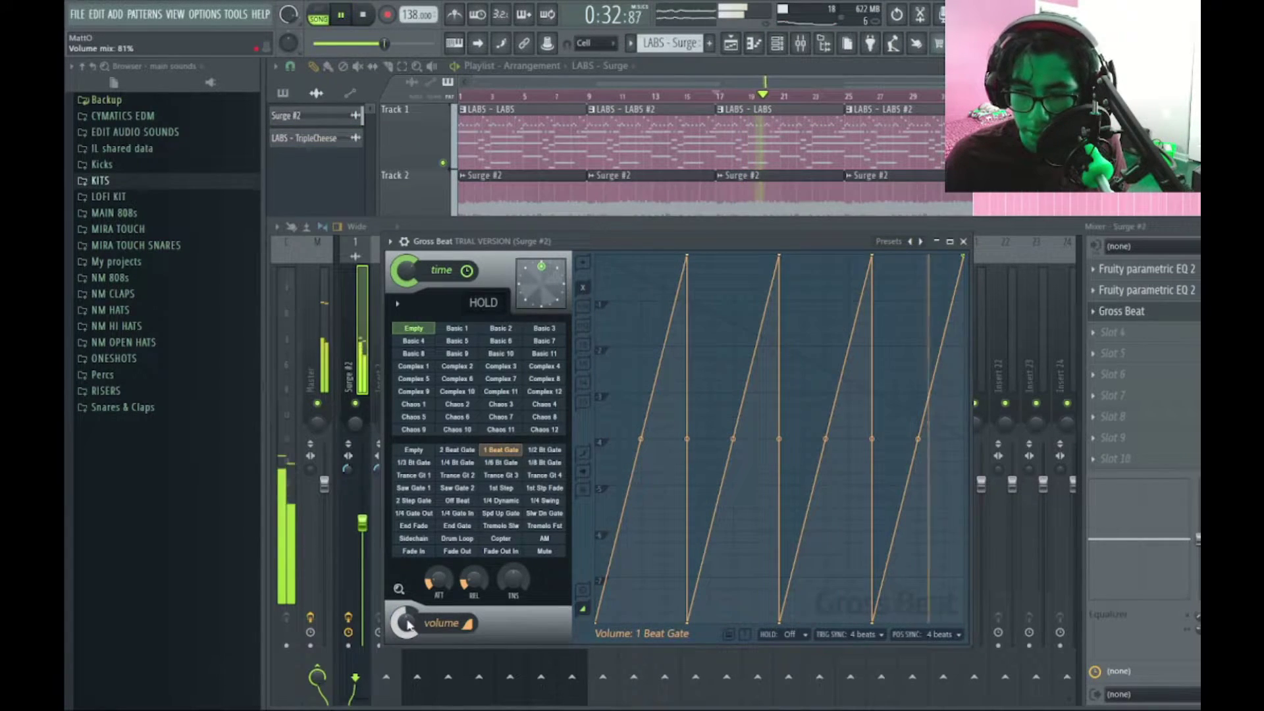
Step: Automate the Gross Beat mix level on the Surge #2 mixer track and adjust the plugin's volume mix during playback
key(Escape)
key(Escape)
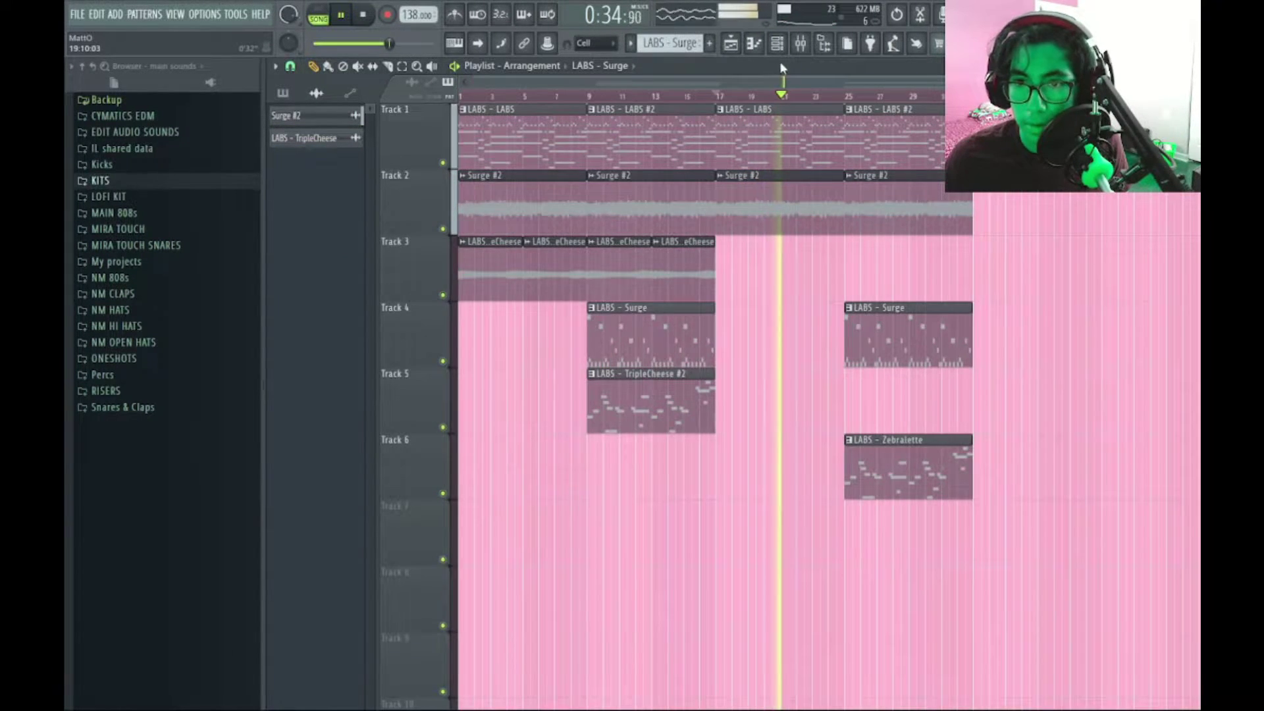
key(F9)
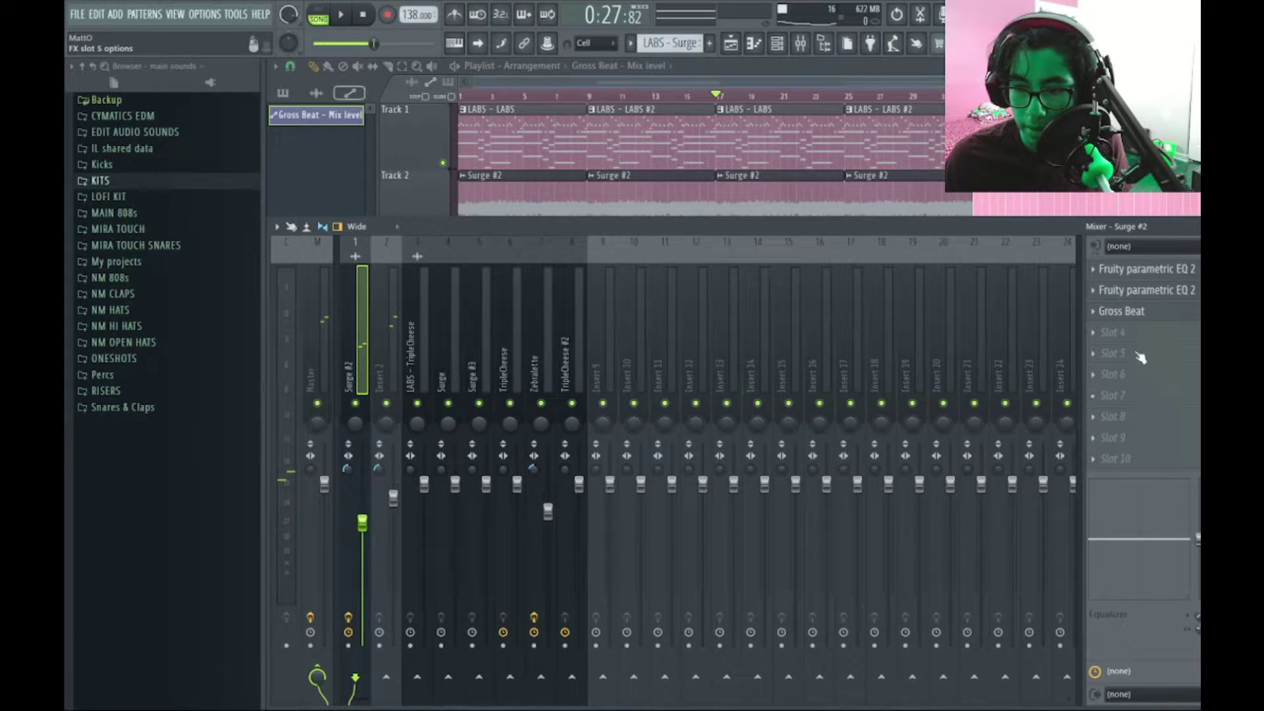
click(1129, 312)
key(space)
drag(406, 622, 406, 630)
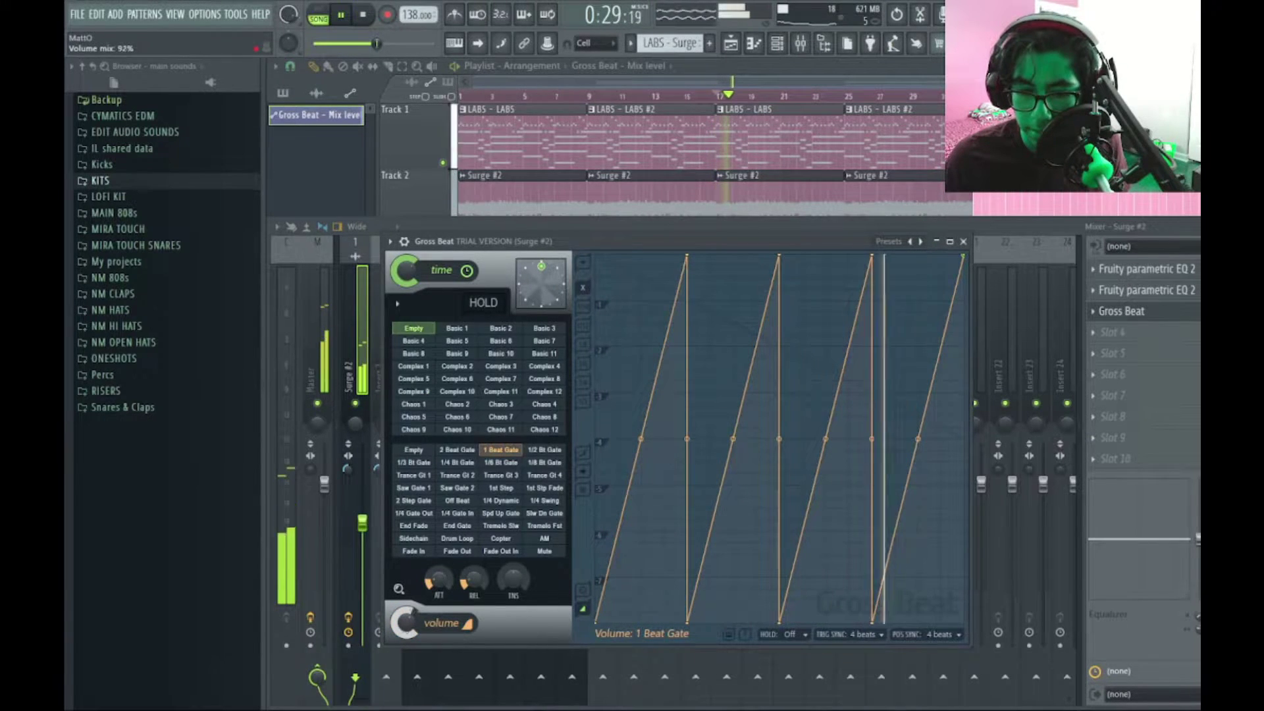
Step: Raise the four low points of Gross Beat's 1 Beat Gate volume envelope to just below mid-height and audition the gate
key(space)
drag(596, 620, 586, 462)
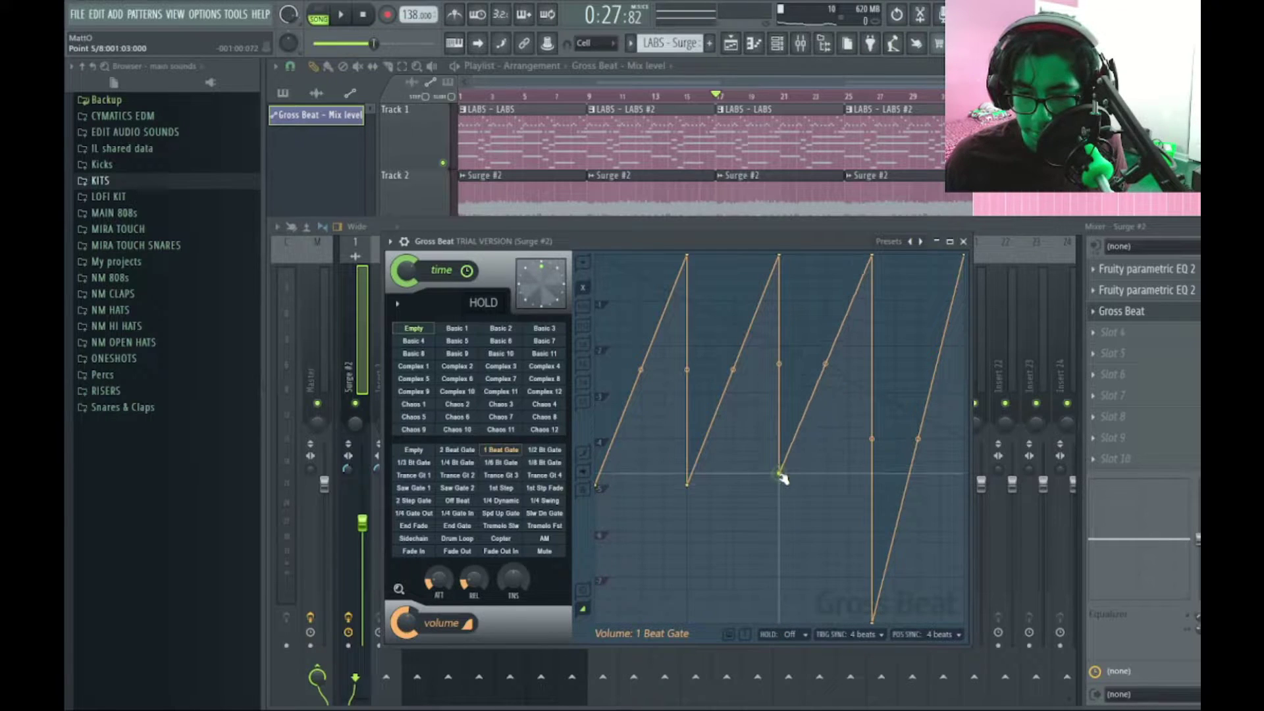
drag(872, 621, 872, 487)
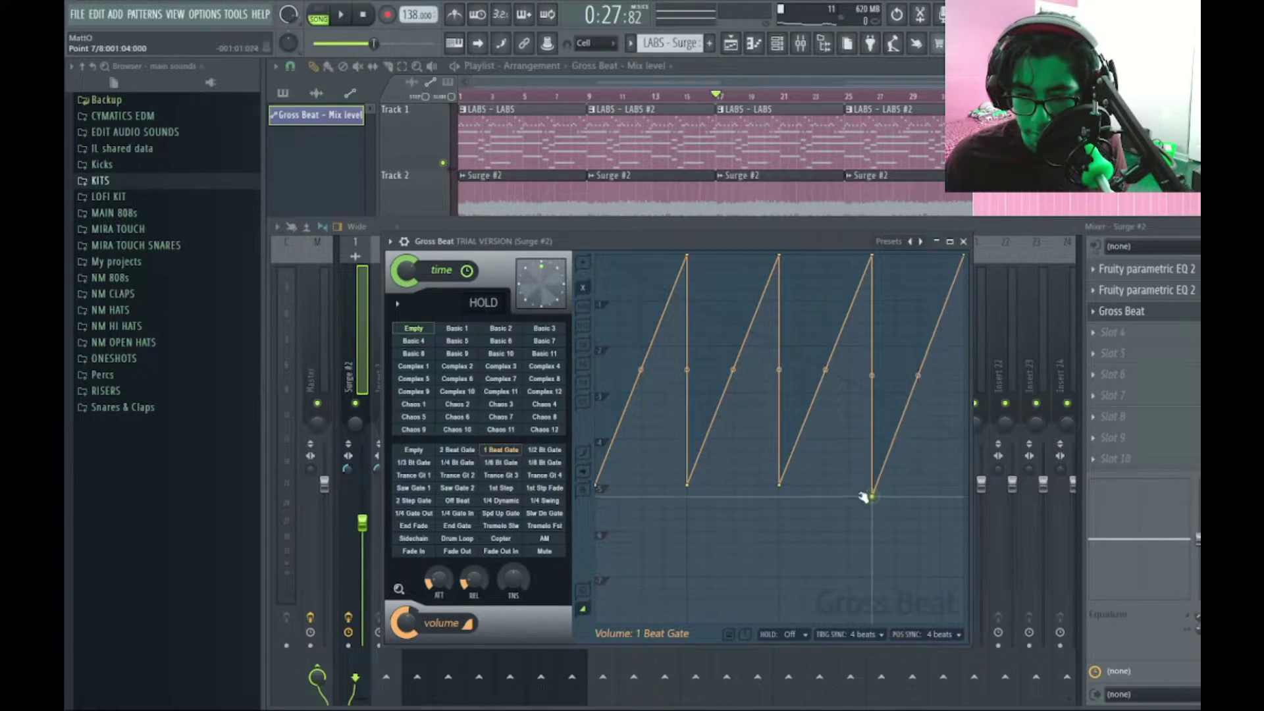
key(space)
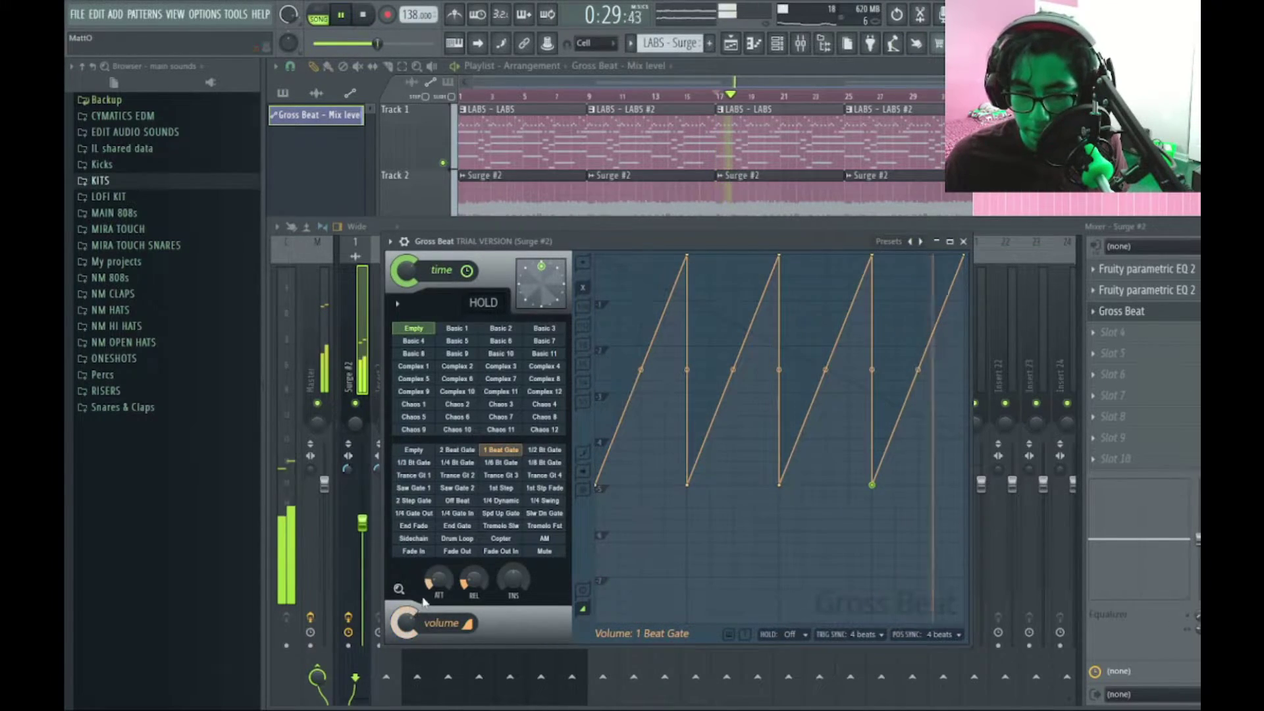
key(Escape)
key(Escape)
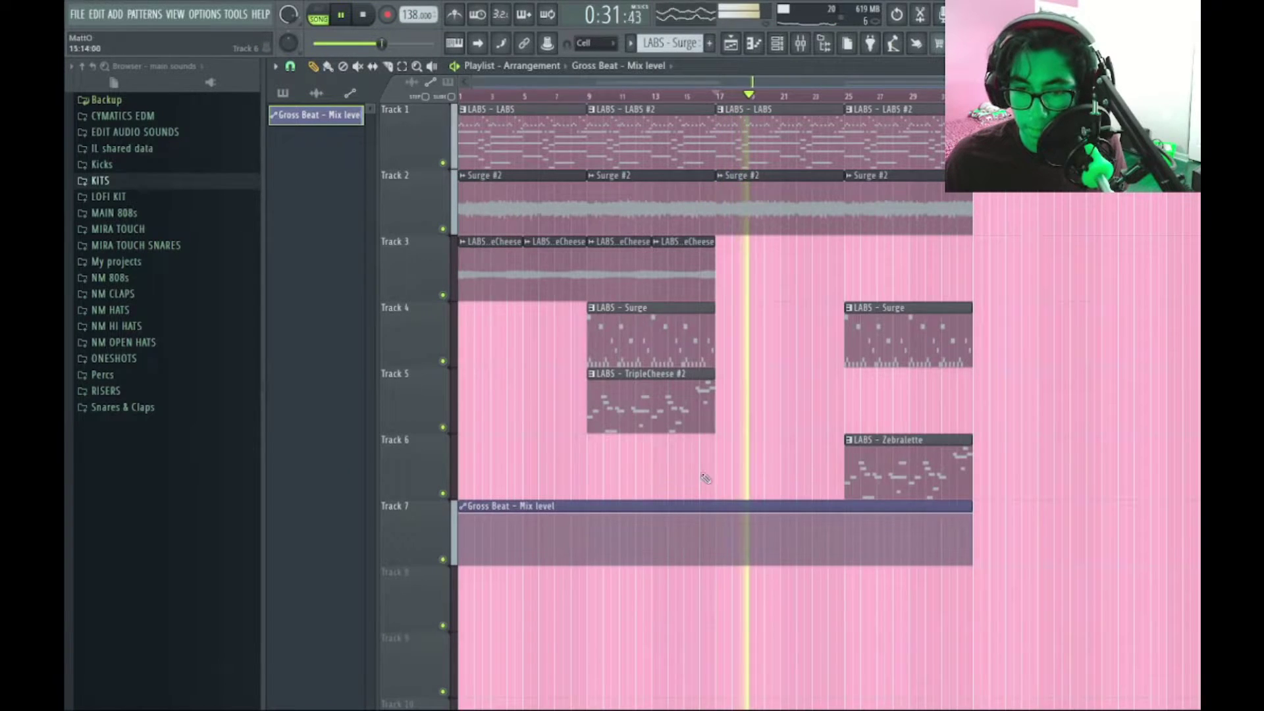
Step: Shape the Gross Beat mix level automation on Track 7 to stay at zero until bar 17 and jump to full there
scroll(790, 389, up, 2)
scroll(794, 464, down, 1)
right_click(781, 460)
drag(781, 460, 725, 498)
key(ctrl+z)
right_click(778, 464)
drag(778, 464, 781, 497)
scroll(478, 460, down, 2)
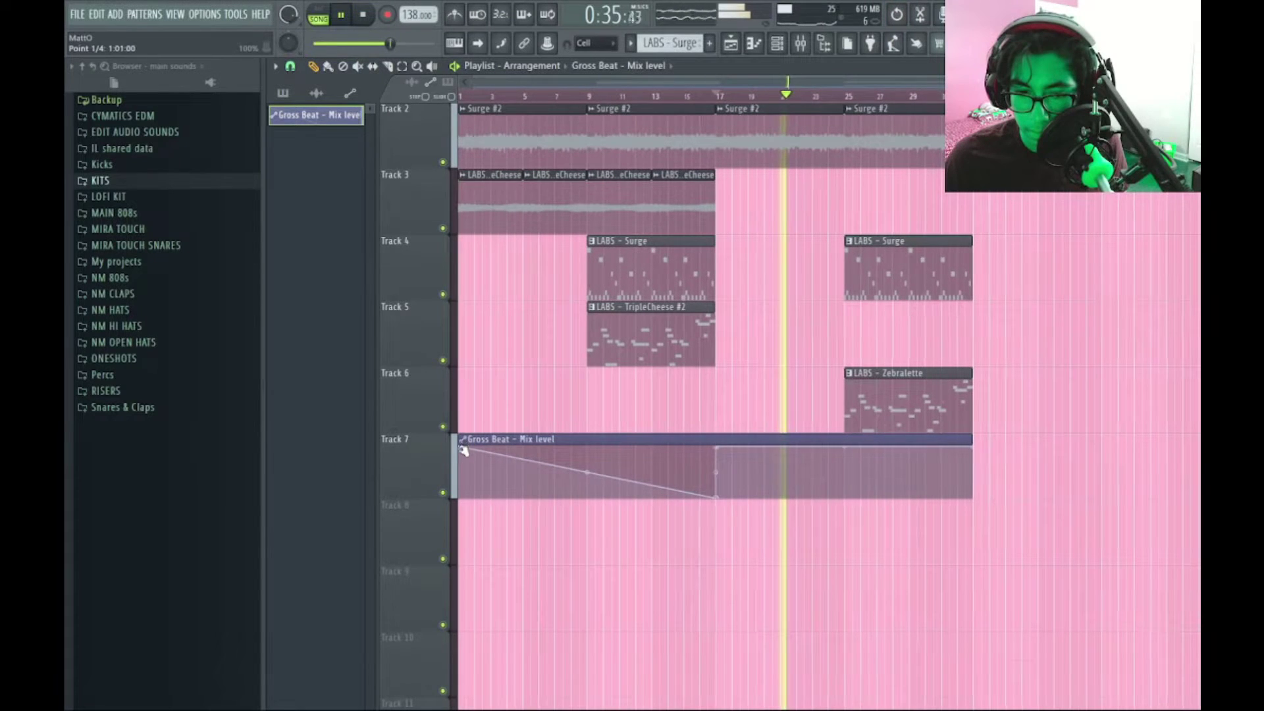
drag(461, 447, 463, 500)
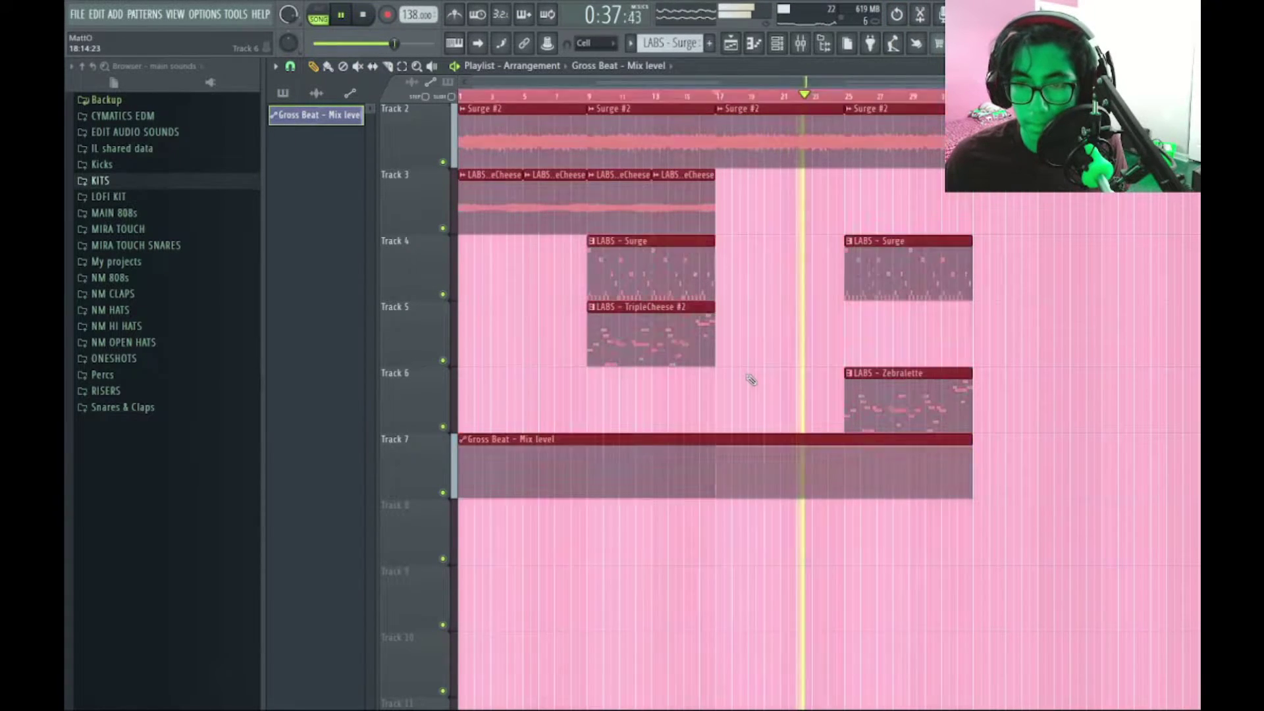
scroll(751, 379, up, 1)
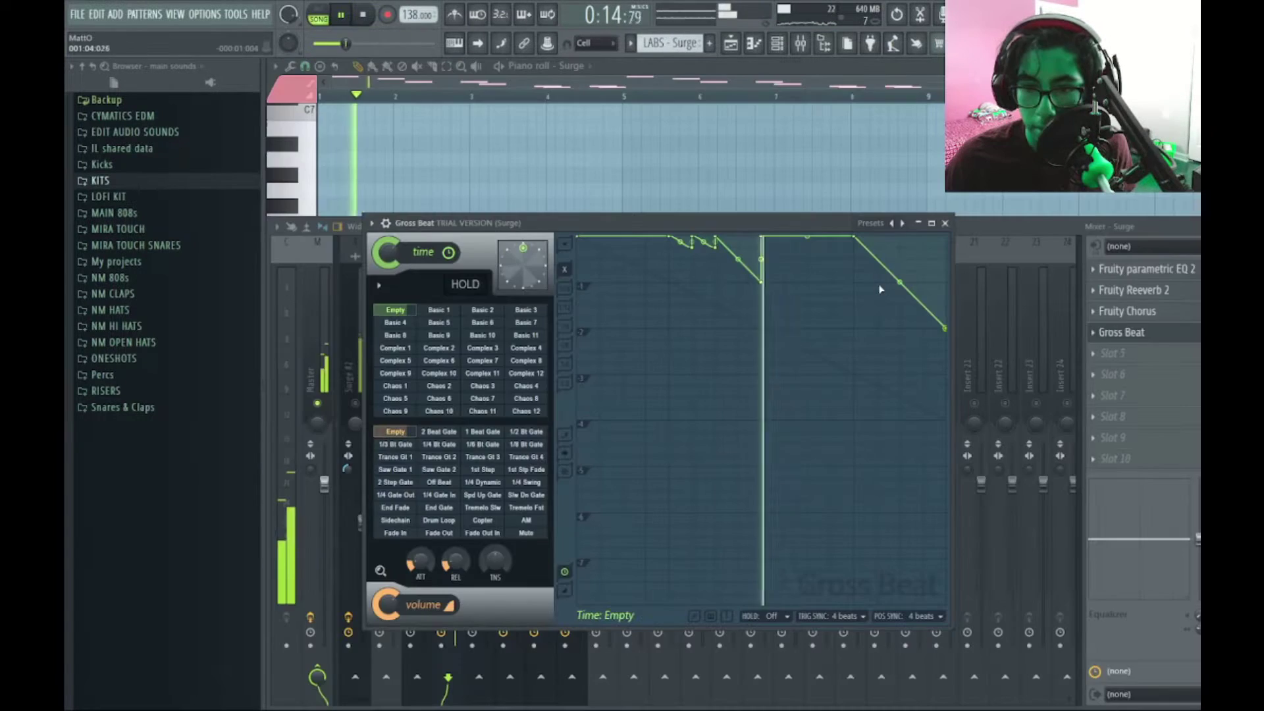
Step: Lower the time mix of Gross Beat on the Surge mixer track during playback and close the mixer
click(963, 223)
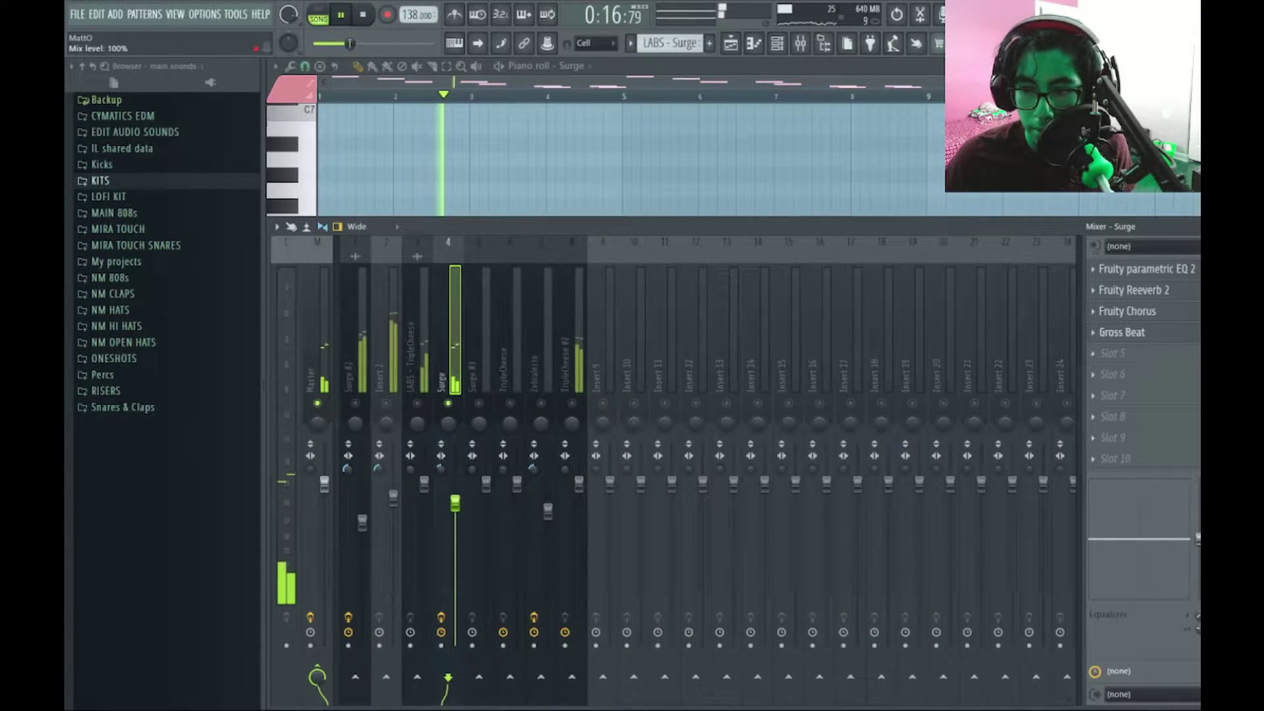
click(1149, 336)
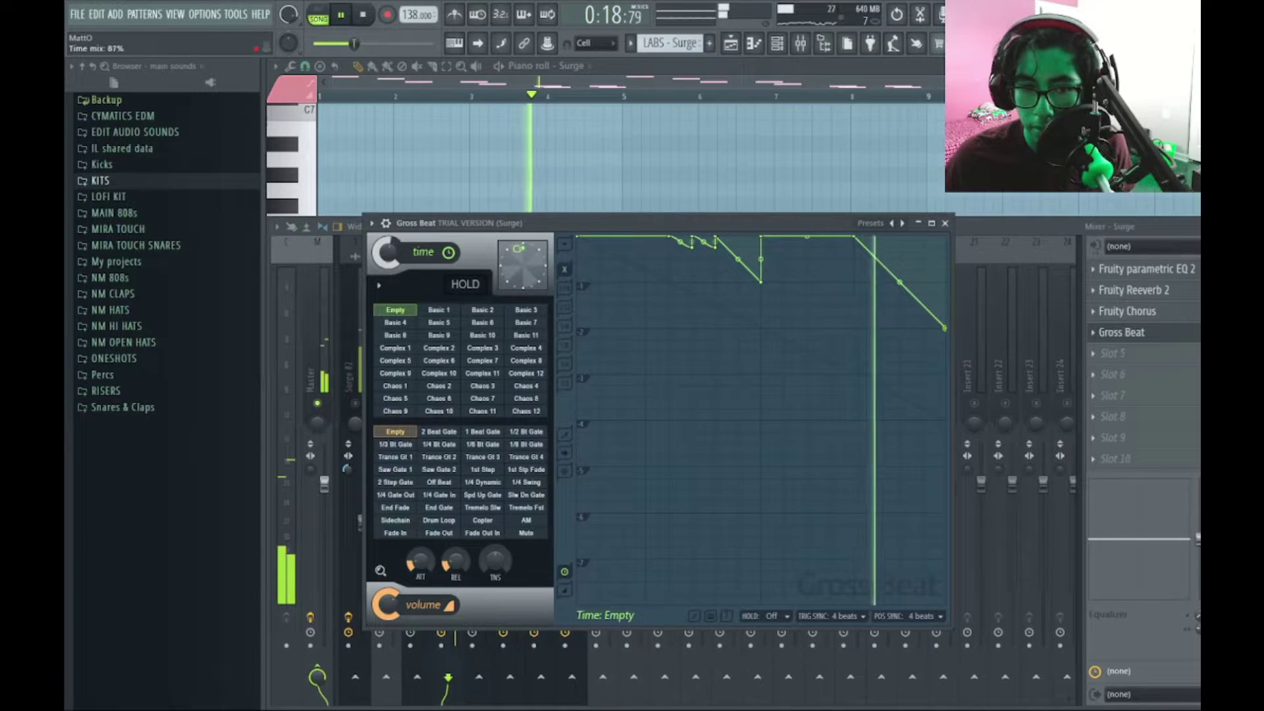
key(Escape)
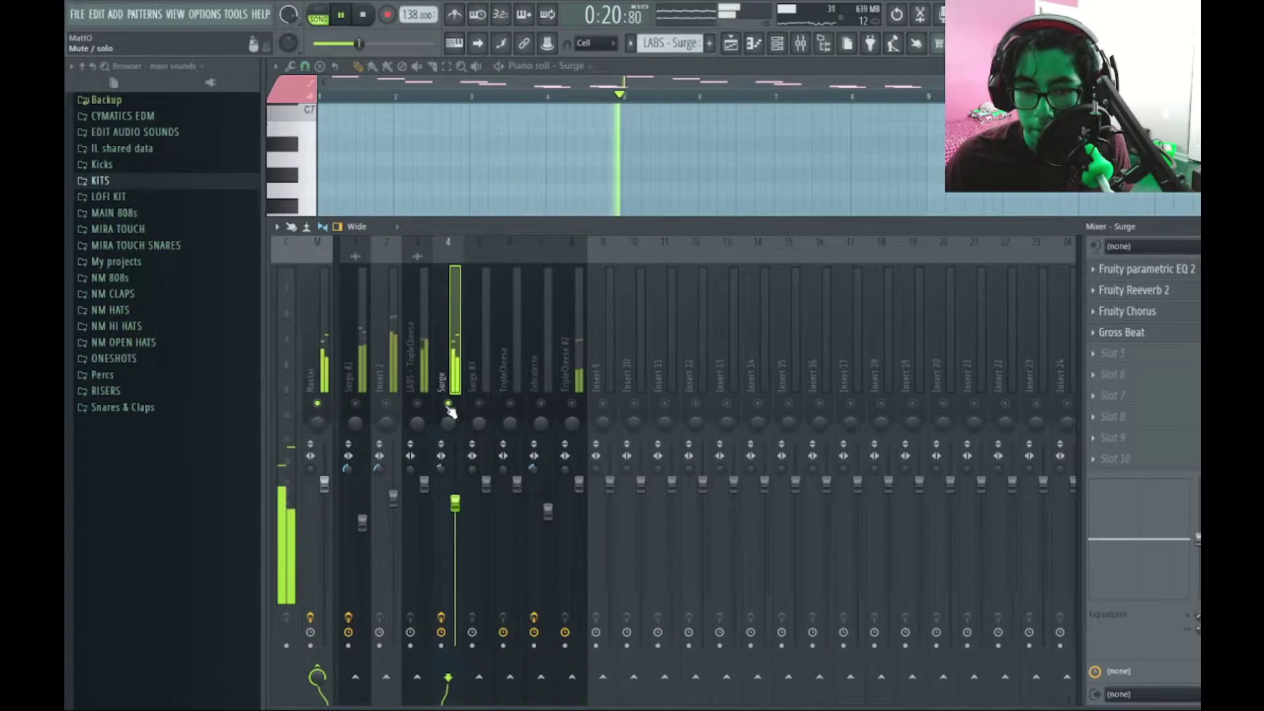
key(F9)
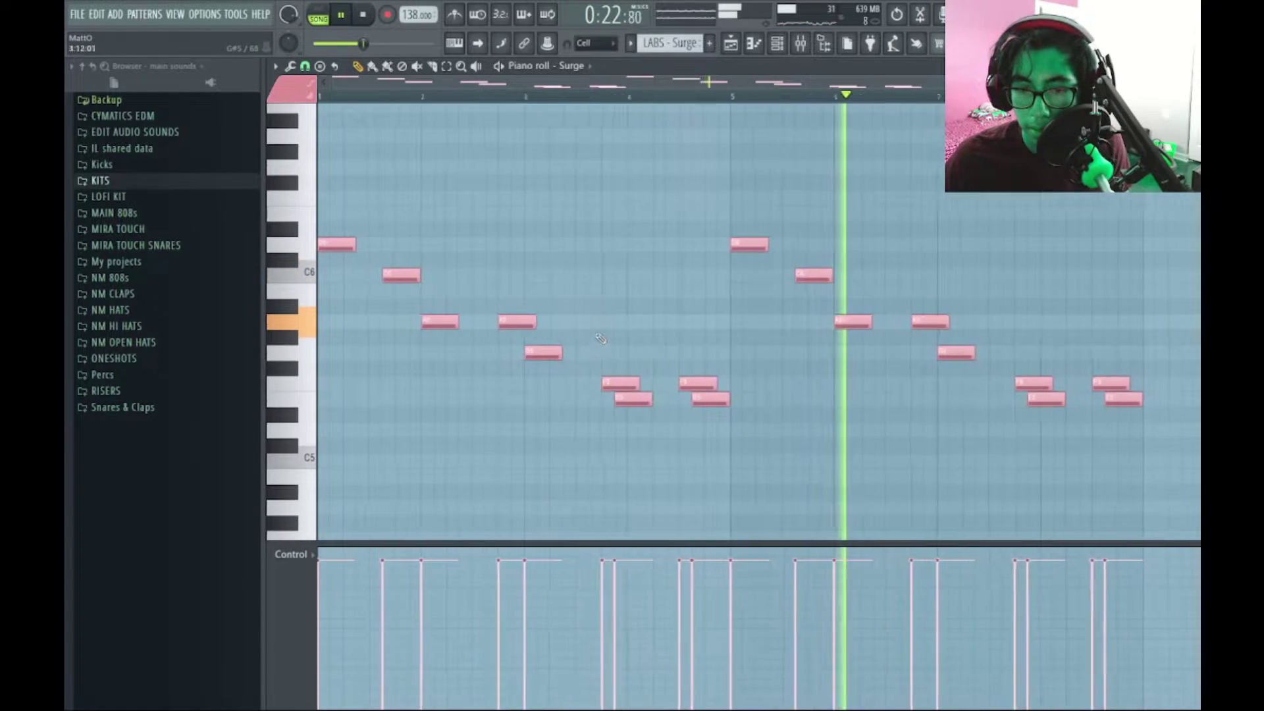
Step: Transpose the last four notes of the Surge melody up one octave and return to the playlist
ctrl+drag(822, 383, 993, 418)
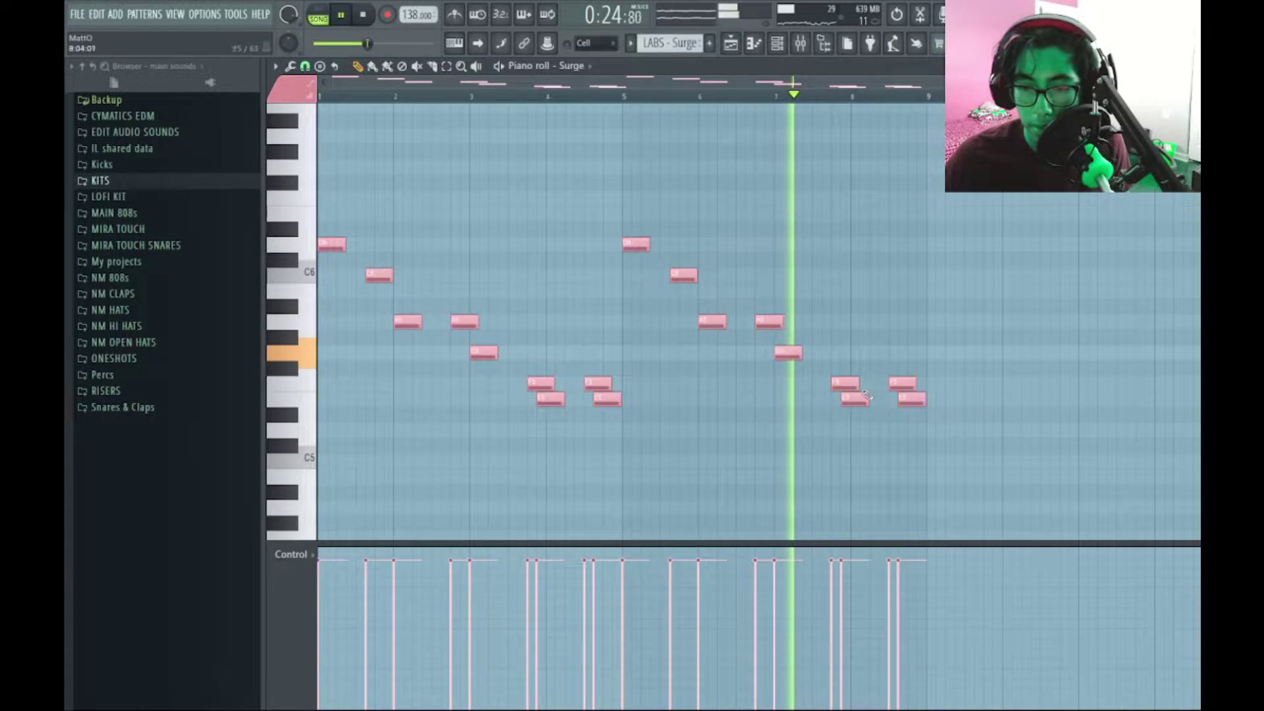
key(ctrl+Up)
scroll(882, 319, up, 3)
scroll(888, 319, down, 3)
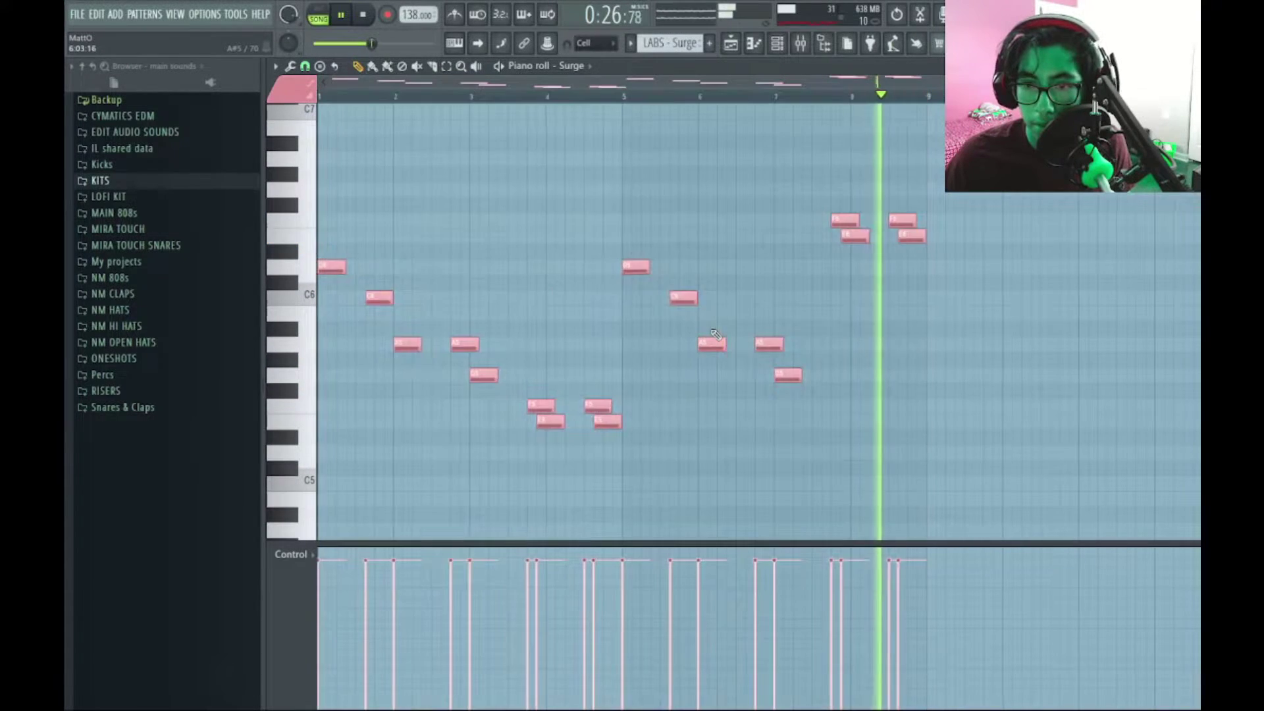
click(729, 51)
key(F6)
key(F6)
key(F6)
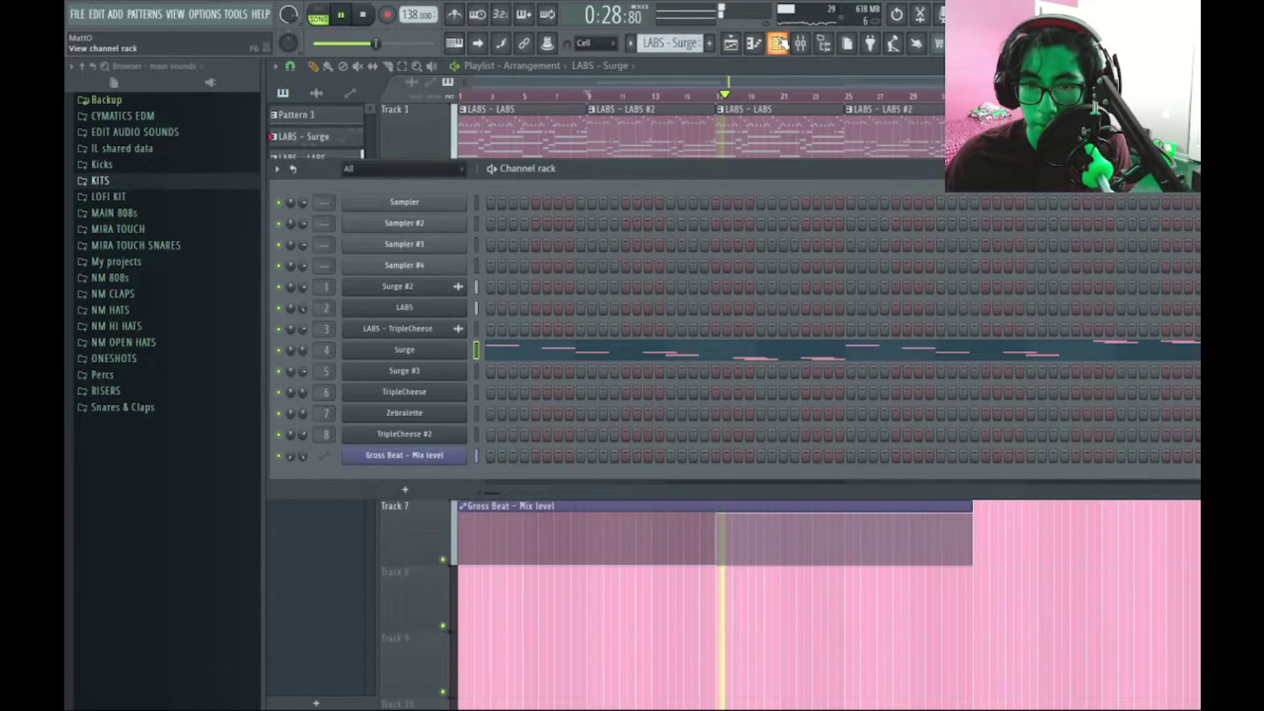
key(F6)
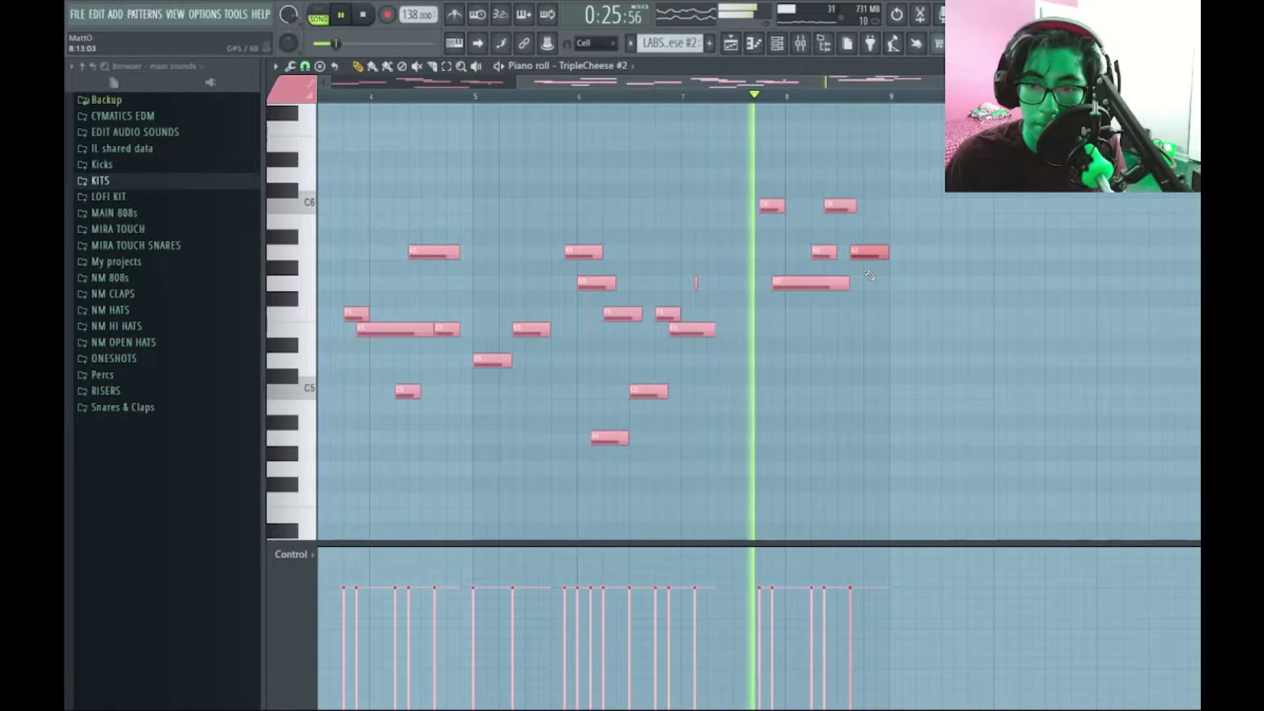
Step: Re-pitch the last four notes of the TripleCheese #2 melody to A5, C6, G5 and C6, auditioning the phrase repeatedly
drag(869, 252, 820, 207)
key(space)
key(space)
drag(793, 283, 853, 282)
key(space)
key(space)
key(space)
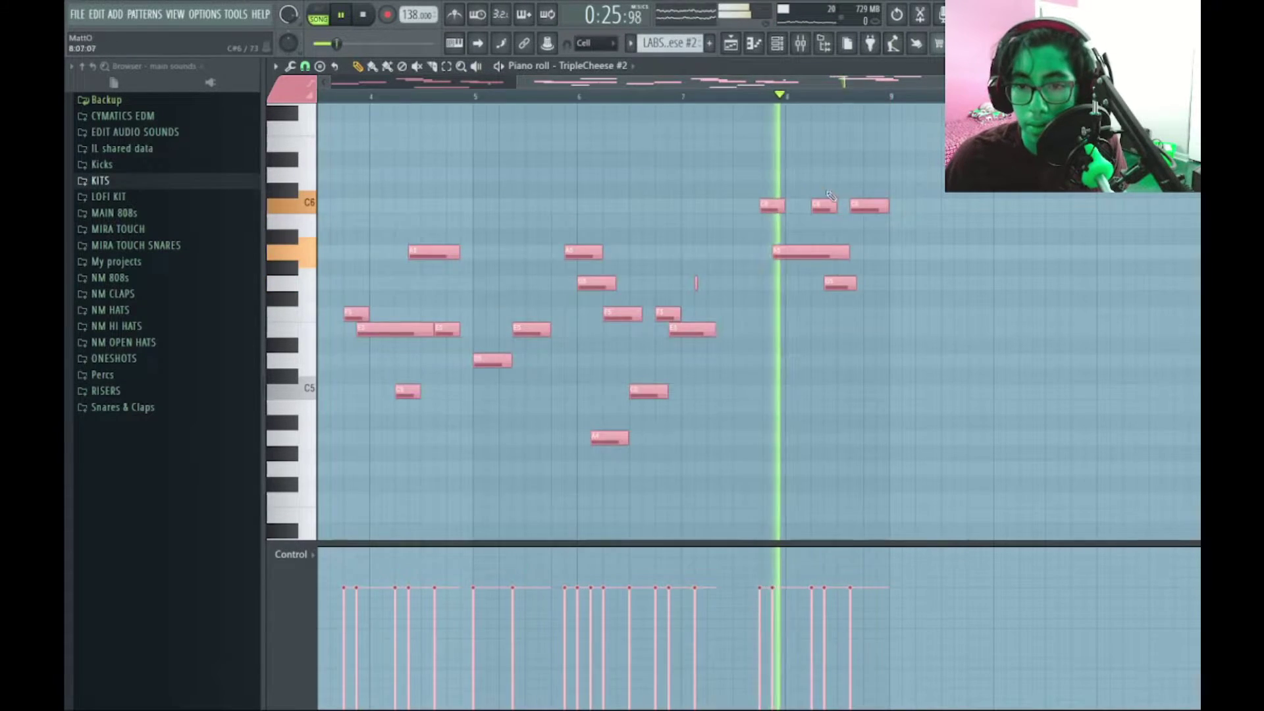
key(space)
key(space)
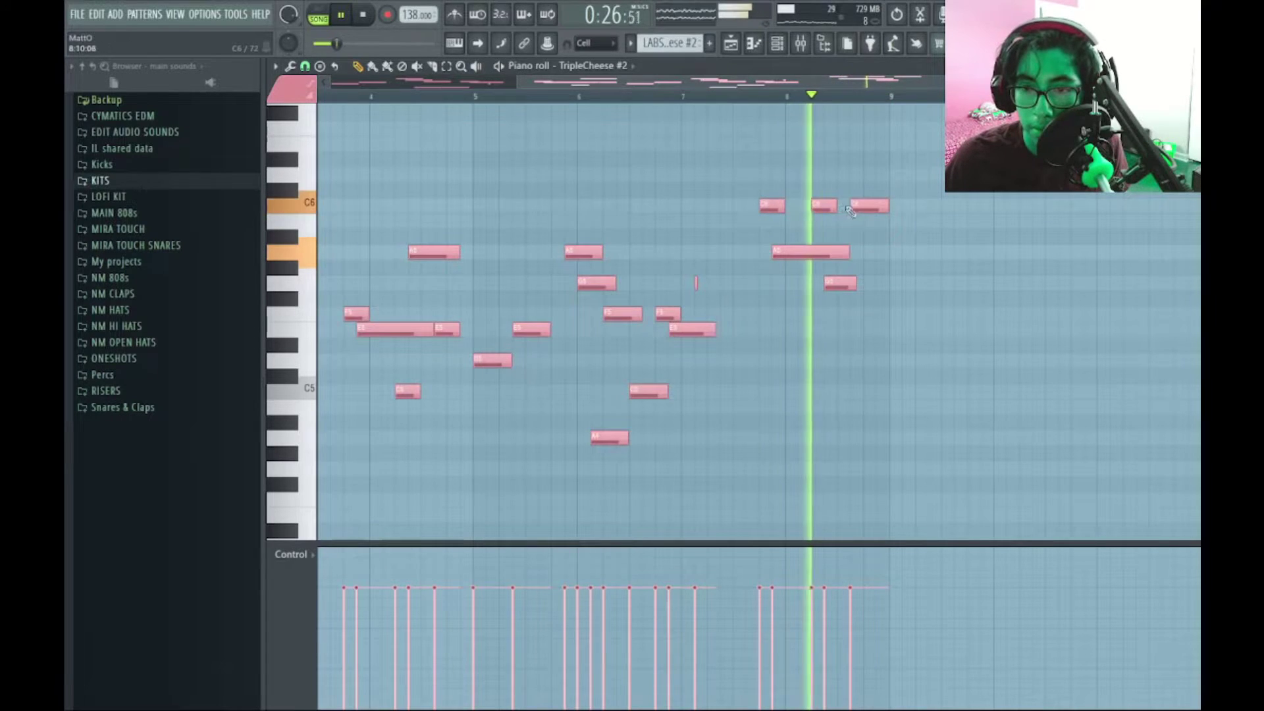
key(space)
key(space)
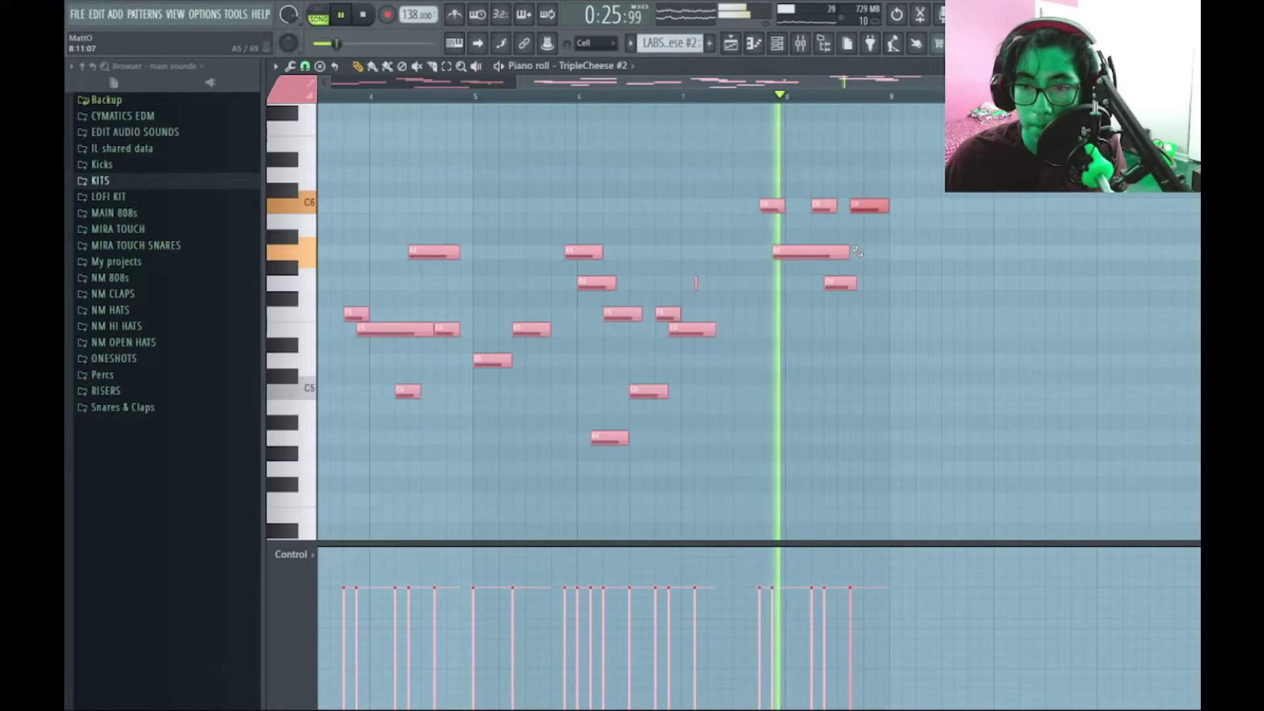
Step: Lengthen the closing G5 note of TripleCheese #2 and shorten the final C6 so it starts where the G5 ends
scroll(882, 248, up, 2)
drag(882, 248, 702, 258)
key(space)
key(space)
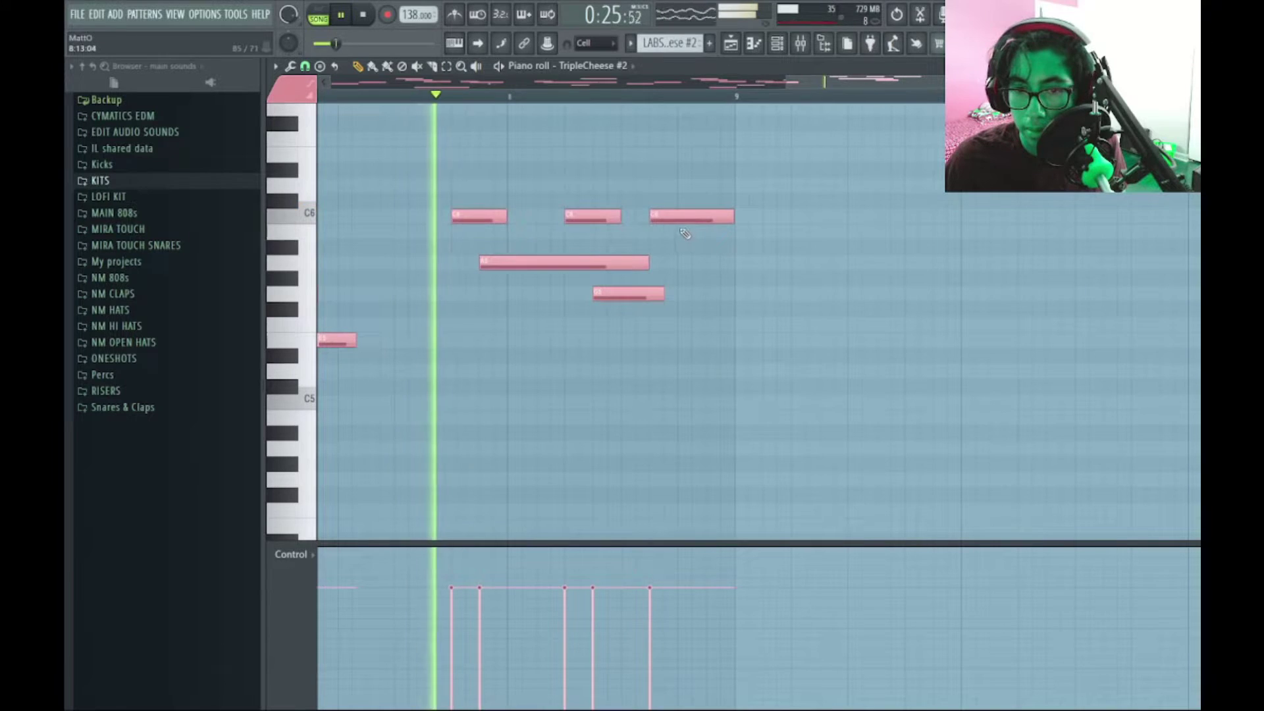
drag(686, 216, 714, 217)
drag(662, 295, 676, 293)
key(space)
key(space)
drag(759, 217, 730, 218)
key(space)
key(space)
key(space)
key(space)
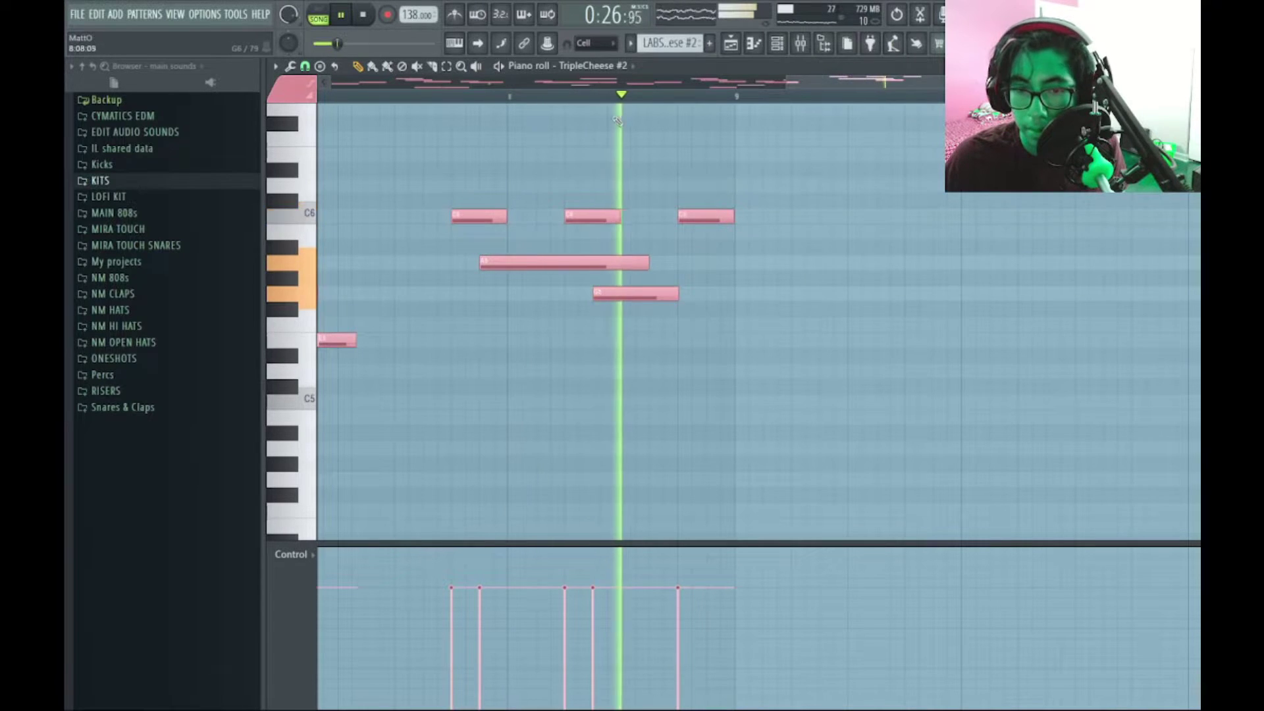
Step: Play the TripleCheese #2 melody from bar 1, return to the playlist and stop playback to review the arrangement
scroll(678, 160, down, 5)
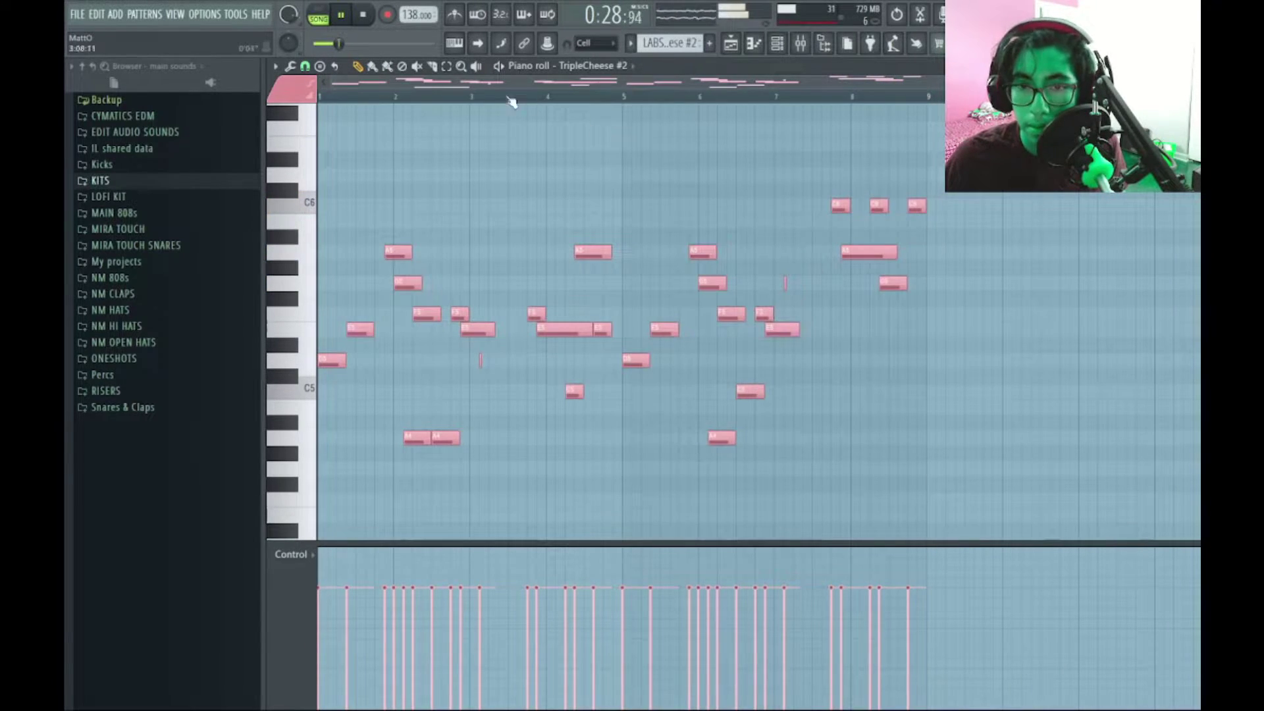
click(321, 98)
click(731, 44)
key(space)
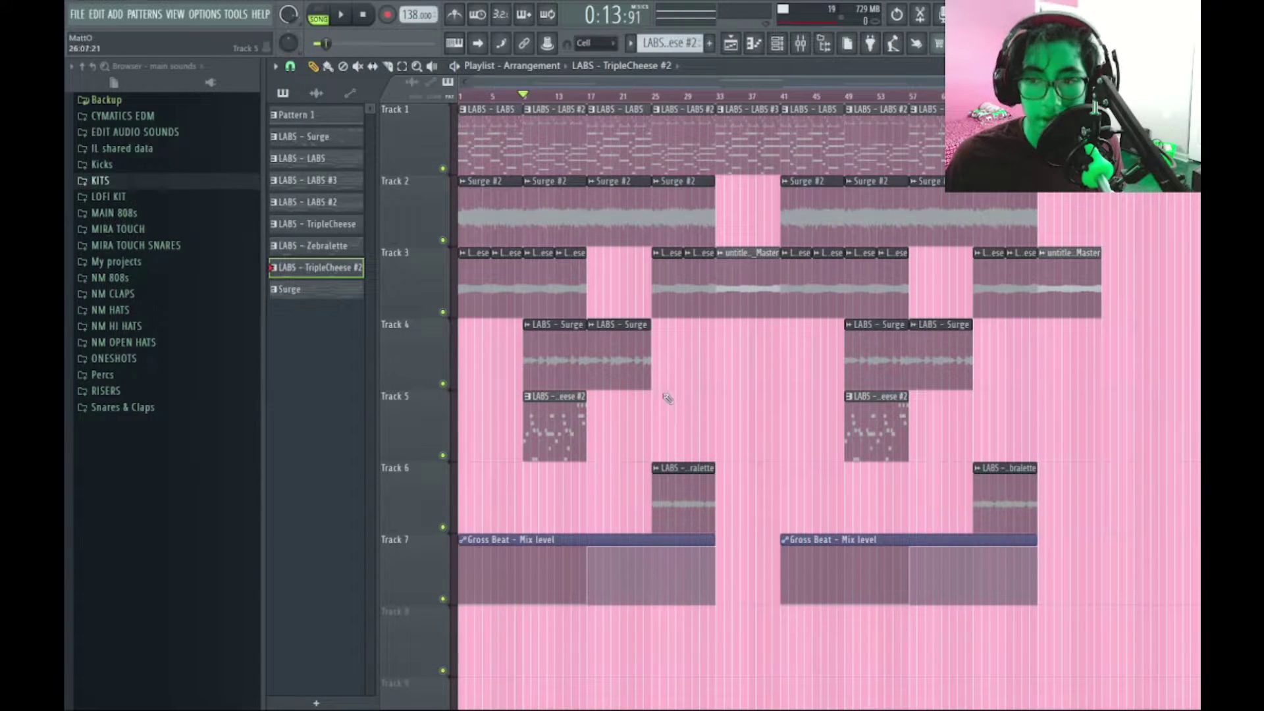
scroll(503, 86, up, 2)
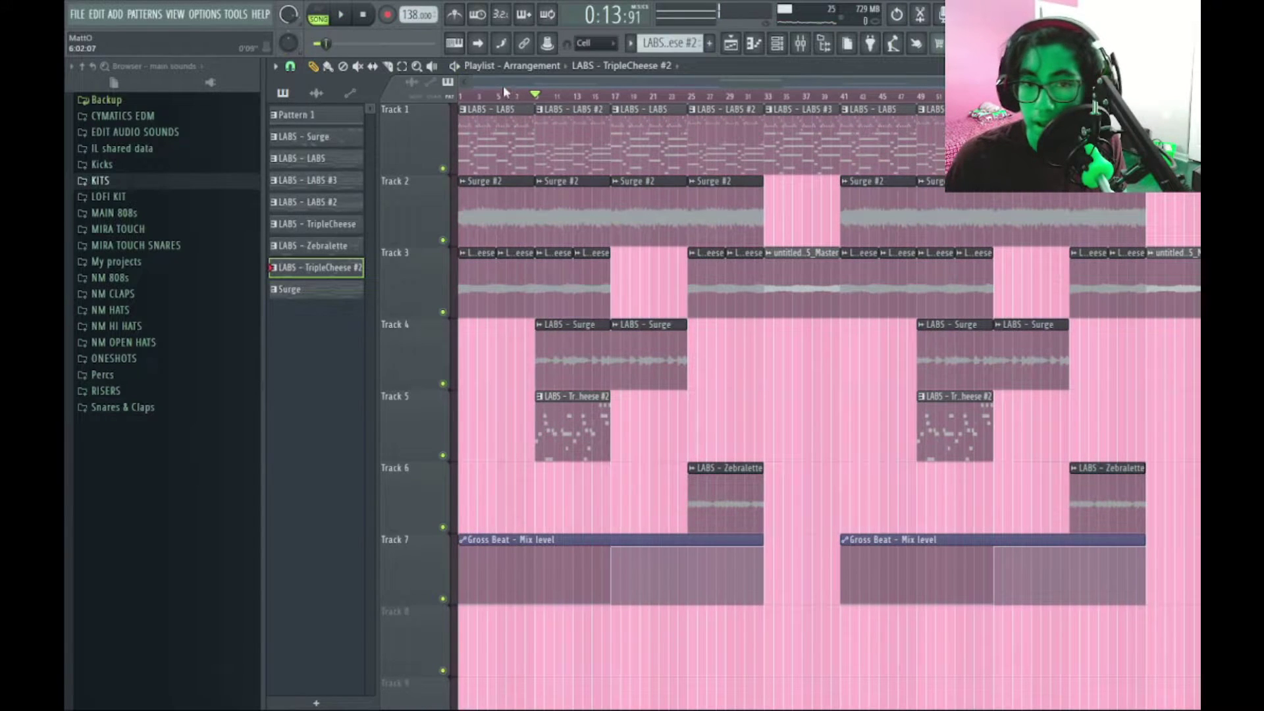
Step: Shift the whole arrangement eight bars later and copy the opening eight bars of tracks 1 to 3 to bar 1
scroll(645, 243, down, 2)
scroll(647, 254, up, 1)
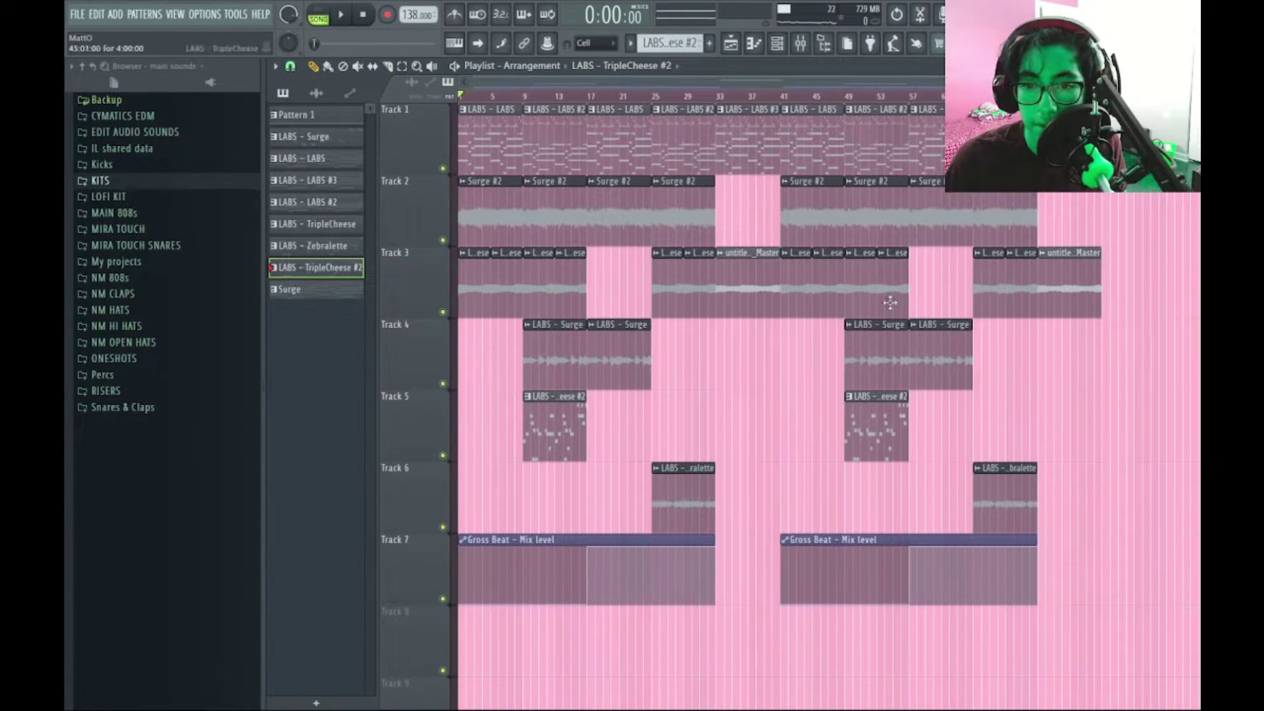
key(ctrl+a)
drag(532, 149, 416, 133)
key(ctrl+d)
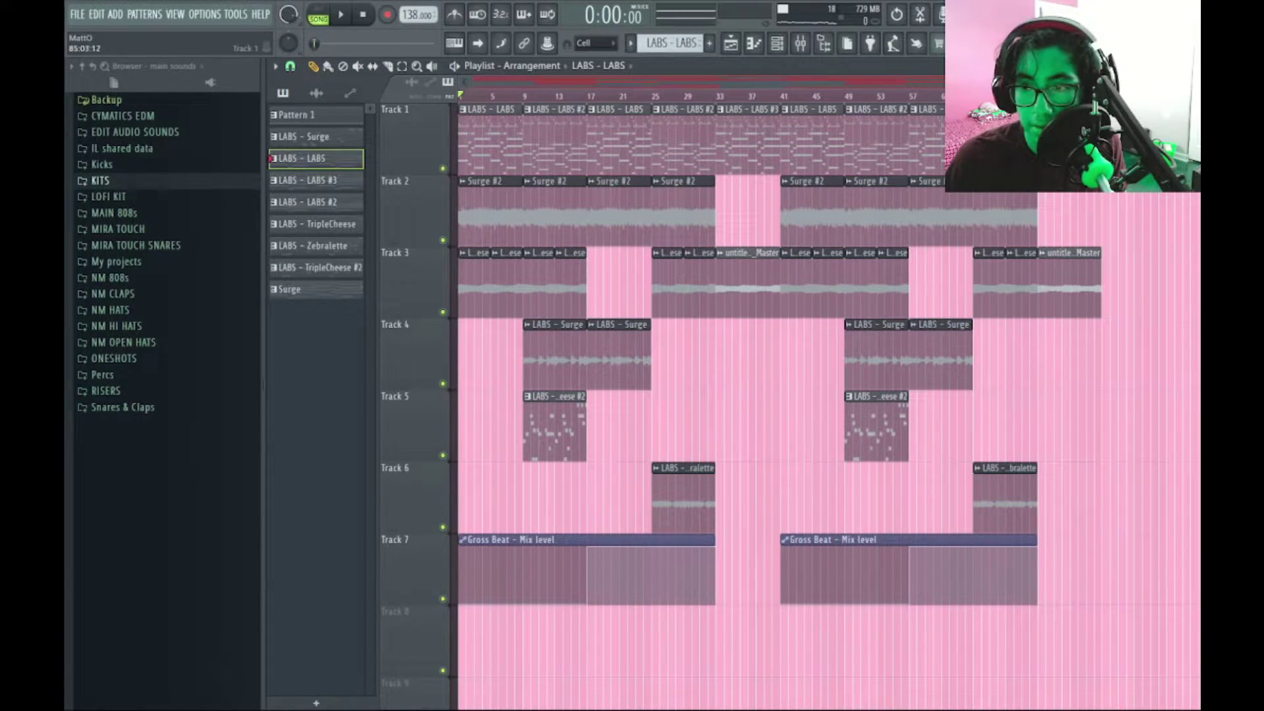
key(ctrl+a)
drag(498, 137, 546, 362)
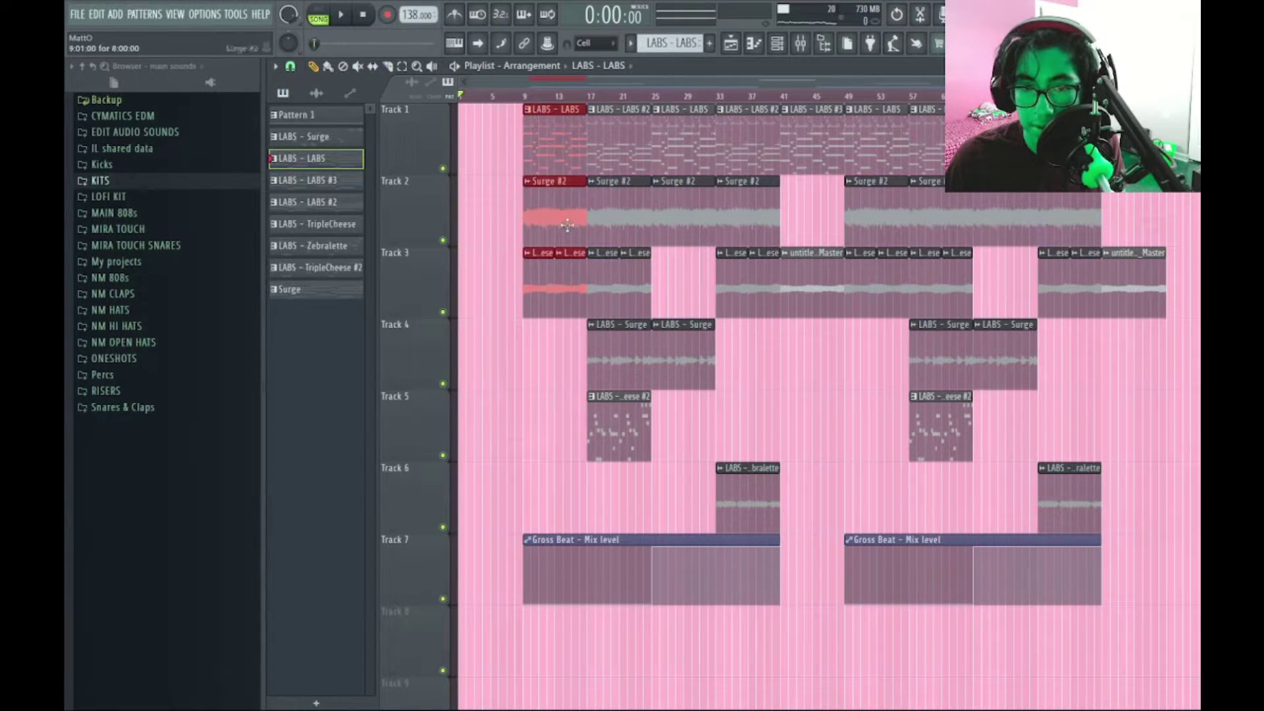
drag(567, 247, 518, 133)
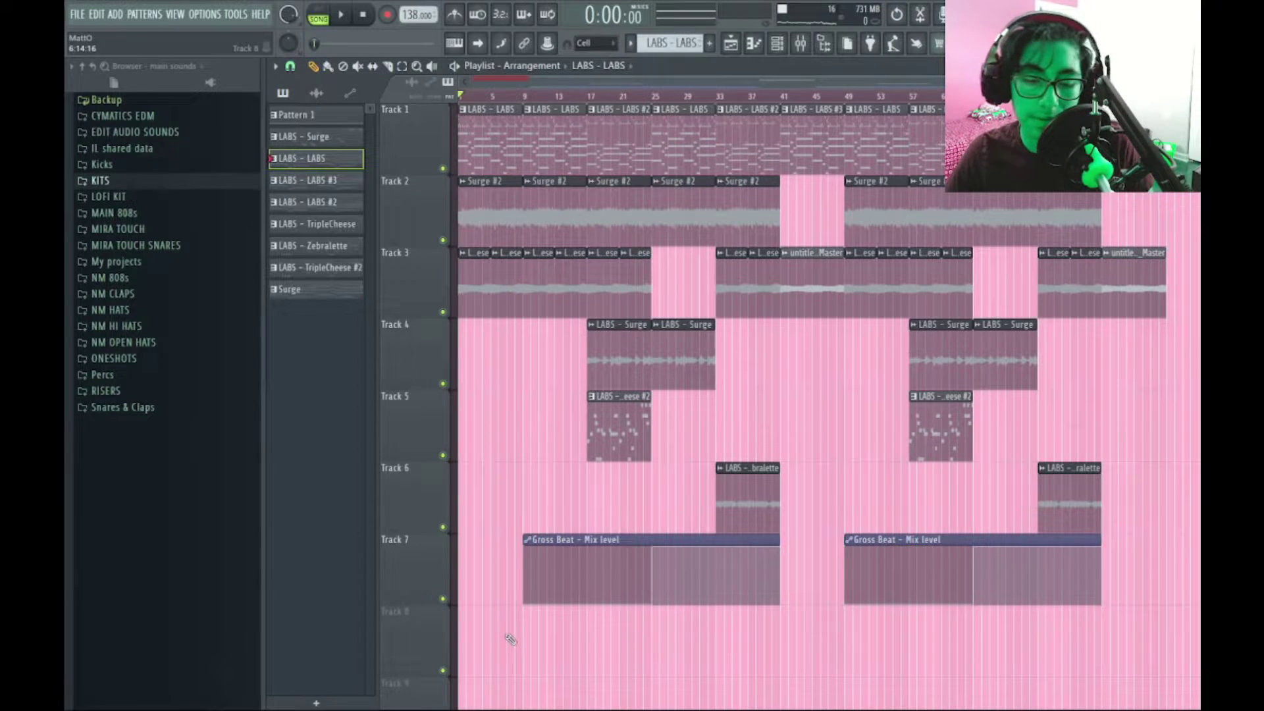
Step: Review the extended arrangement, marking its clips and the break section at bars 41 to 49
drag(556, 131, 1163, 600)
scroll(740, 412, down, 1)
scroll(739, 412, right, 3)
scroll(474, 178, left, 3)
drag(590, 132, 645, 547)
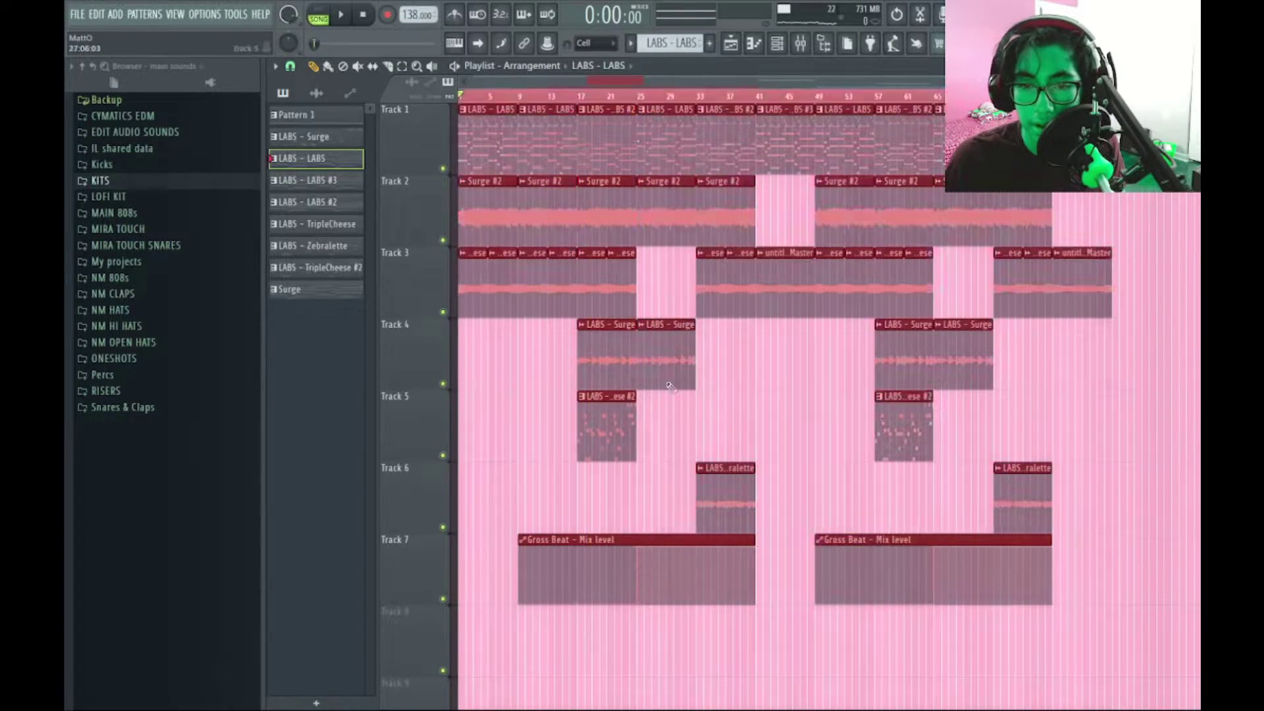
drag(660, 434, 741, 499)
scroll(696, 400, right, 3)
drag(698, 139, 698, 139)
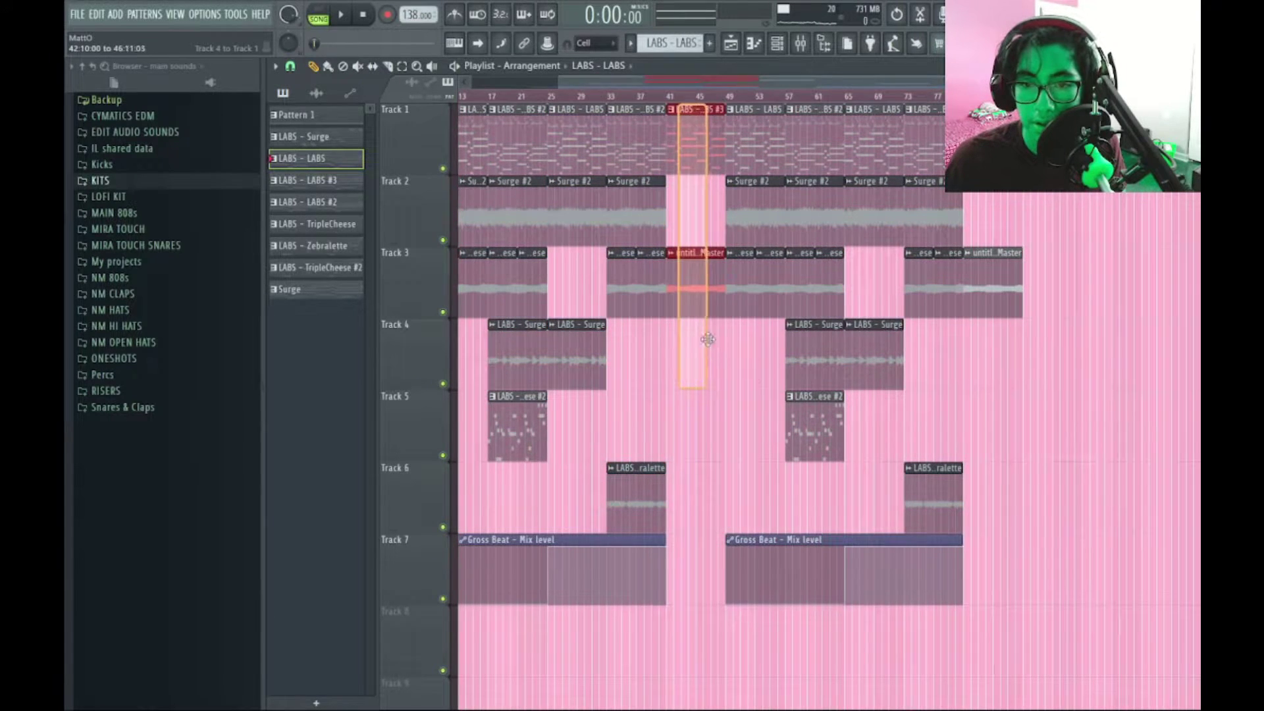
drag(709, 344, 708, 344)
scroll(708, 344, right, 4)
scroll(724, 316, left, 7)
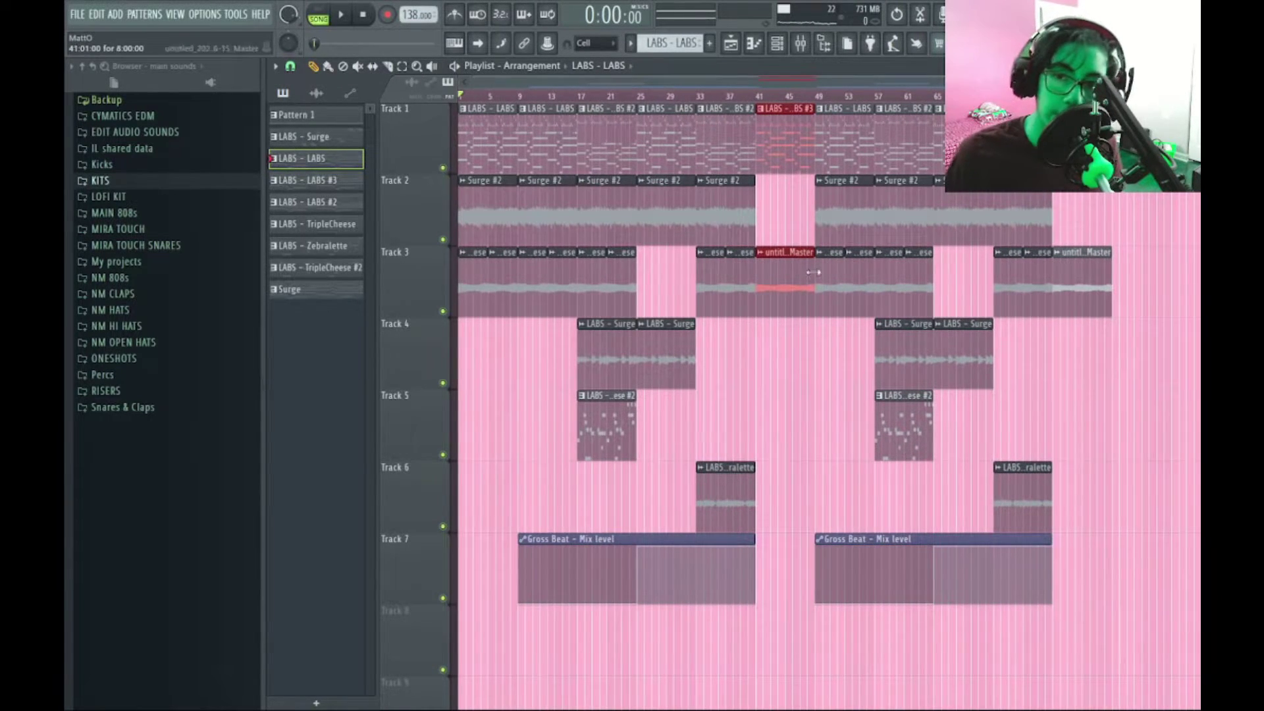
Step: Review the second half of the arrangement, marking its sections and clearing the selection
scroll(792, 180, up, 3)
ctrl+click(896, 191)
scroll(904, 230, down, 4)
drag(837, 142, 927, 659)
drag(964, 148, 1063, 434)
key(ctrl+a)
scroll(972, 474, right, 1)
scroll(973, 473, left, 1)
key(ctrl+d)
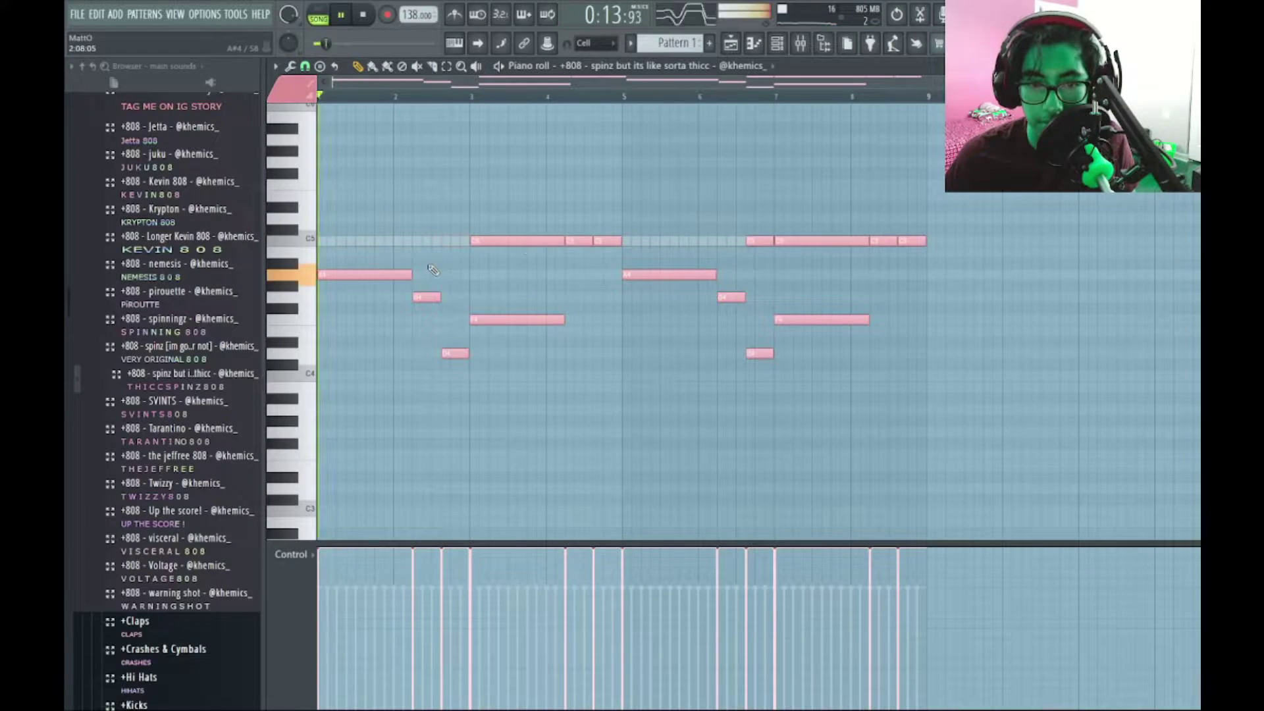
Step: Transpose the 808's G4, D4 and F4 notes up one octave and delete the long C5 note in bar 3
key(ctrl+Up)
key(ctrl+a)
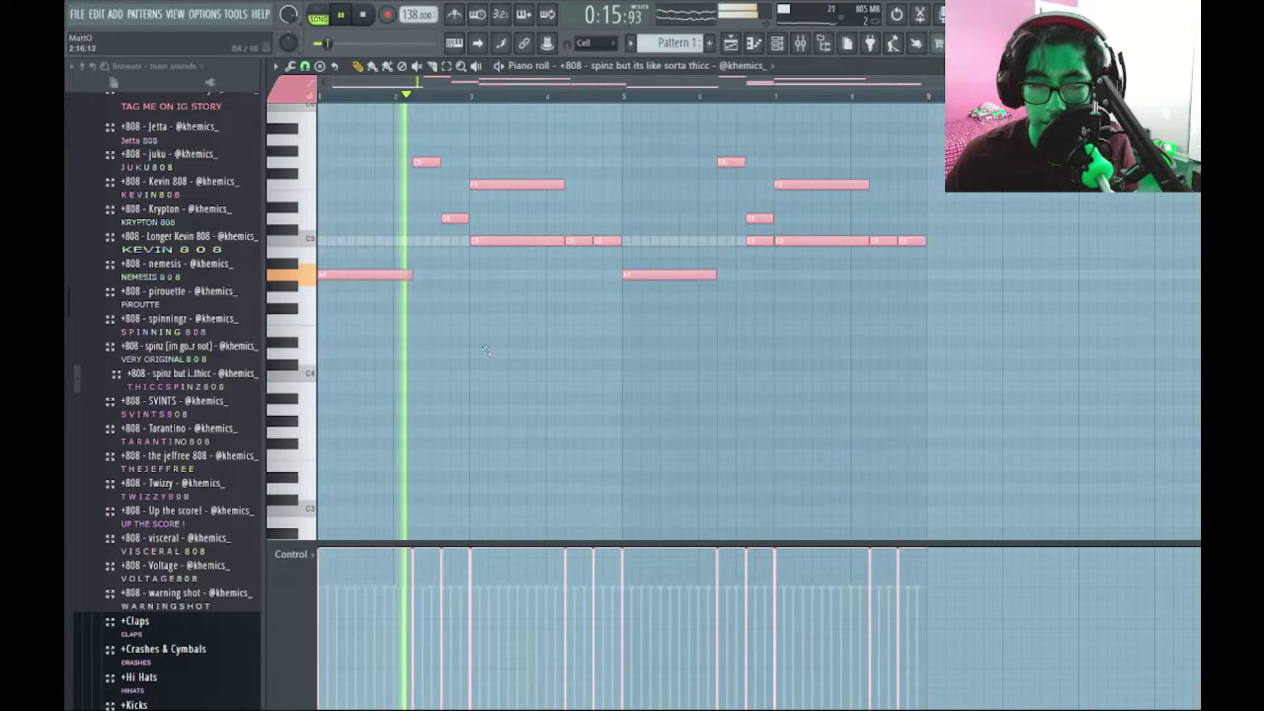
key(ctrl+d)
right_click(516, 244)
scroll(489, 326, up, 1)
scroll(502, 320, down, 2)
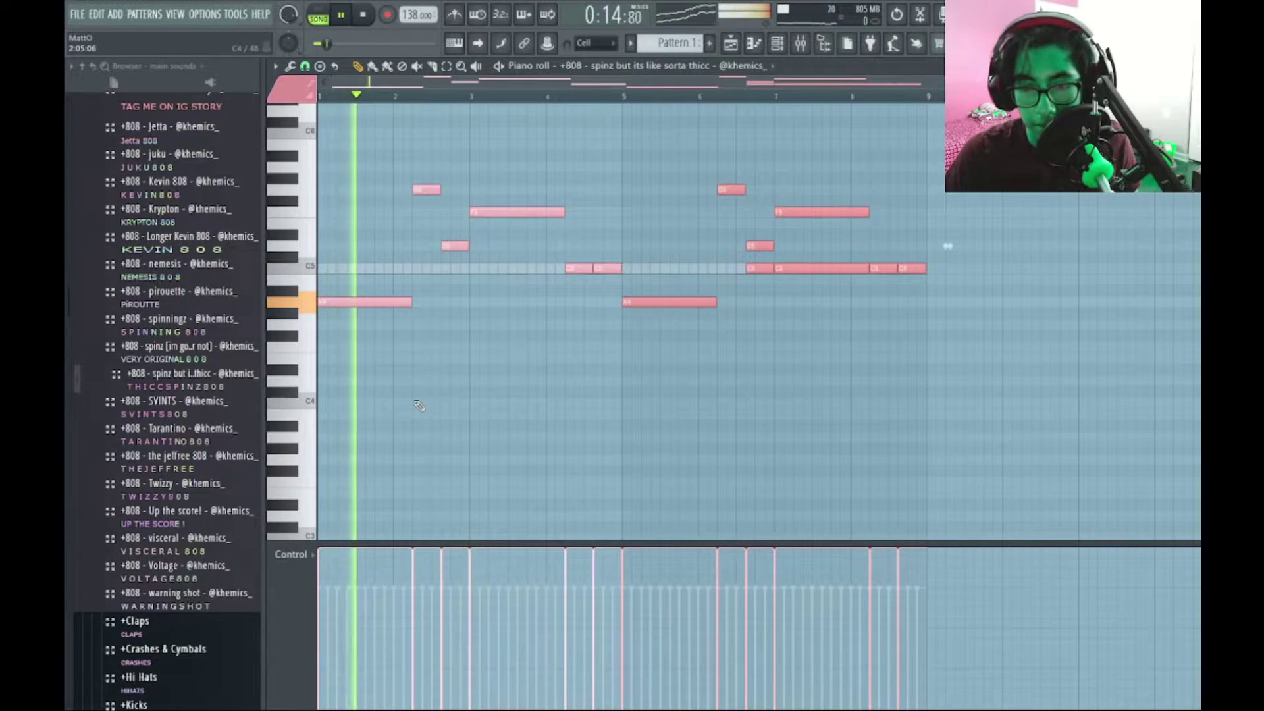
Step: Undo the most recent edits to the 808 notes
key(ctrl+z)
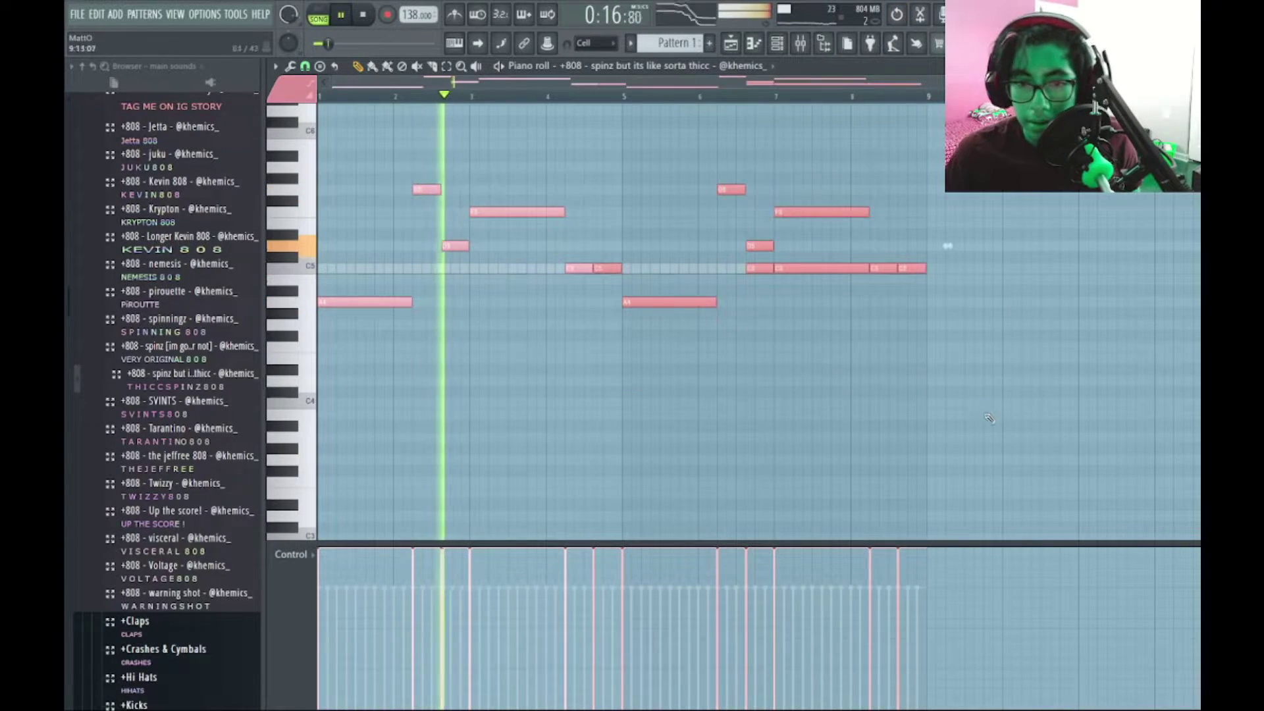
key(ctrl+z)
key(ctrl+z)
key(ctrl+z)
key(ctrl+z)
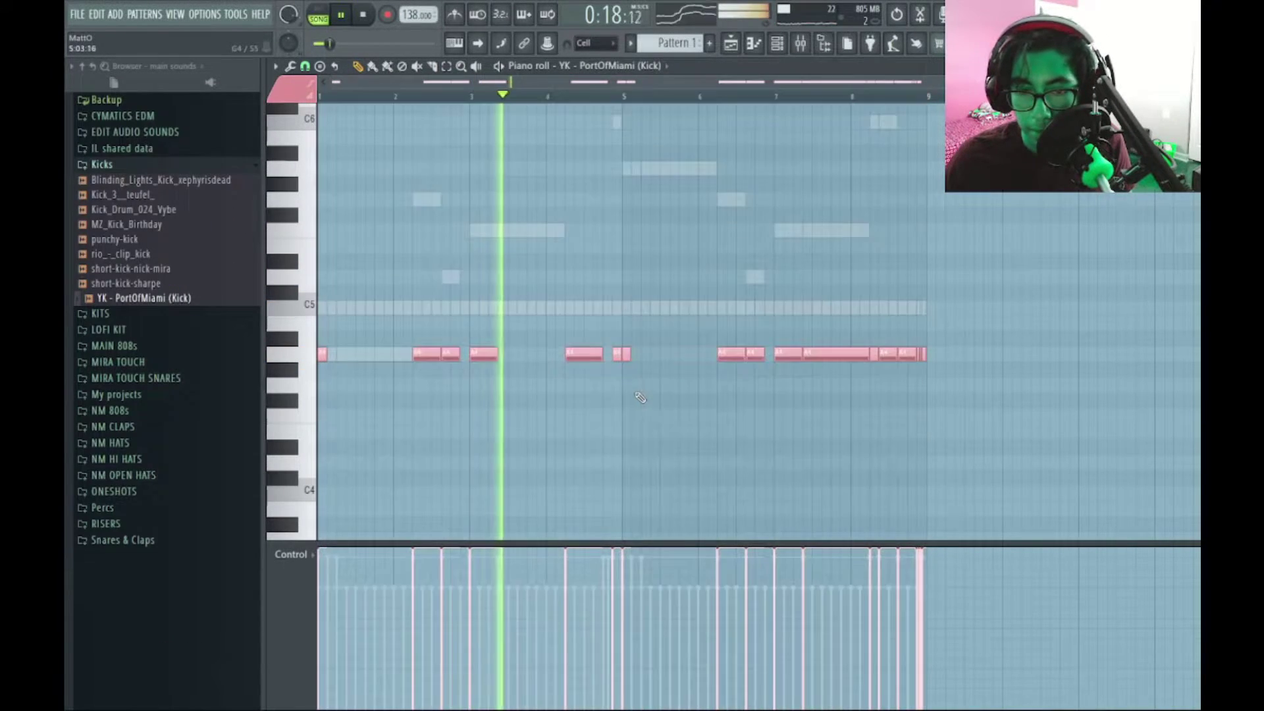
Step: Add an extra kick in bar 5 of the YK - PortOfMiami pattern and make the kick notes legato
click(655, 354)
key(ctrl+l)
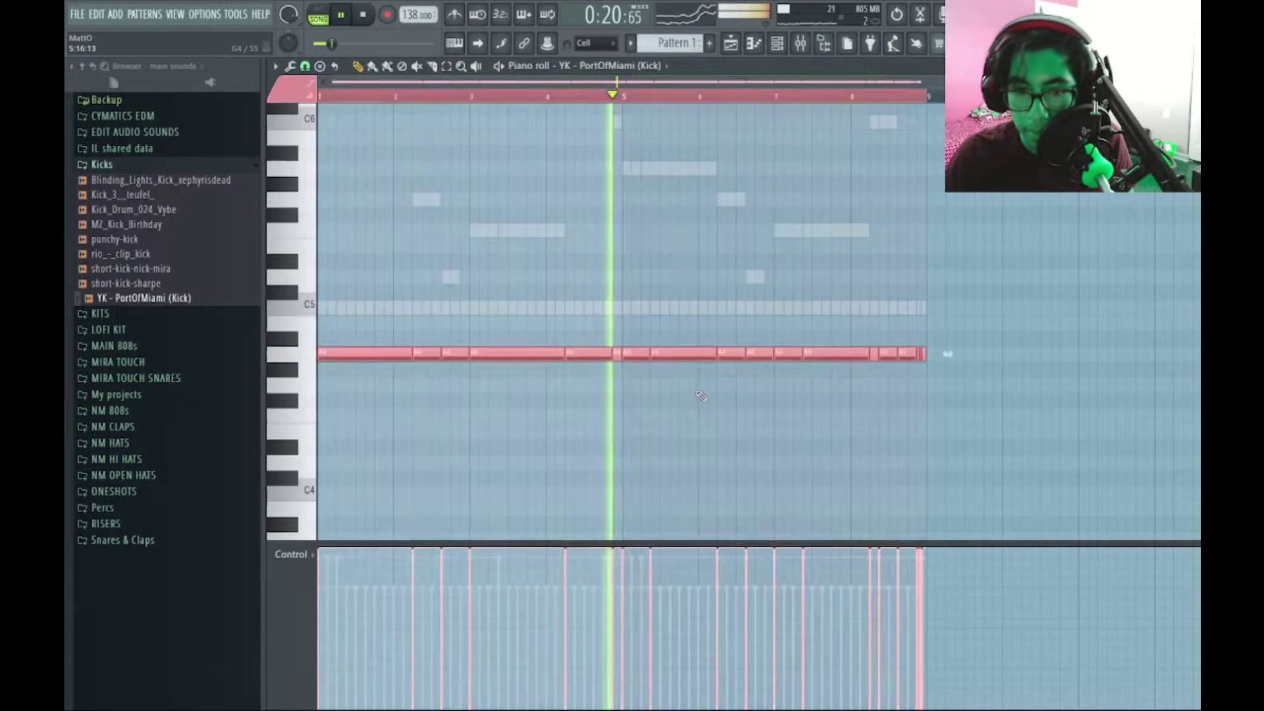
scroll(615, 388, up, 5)
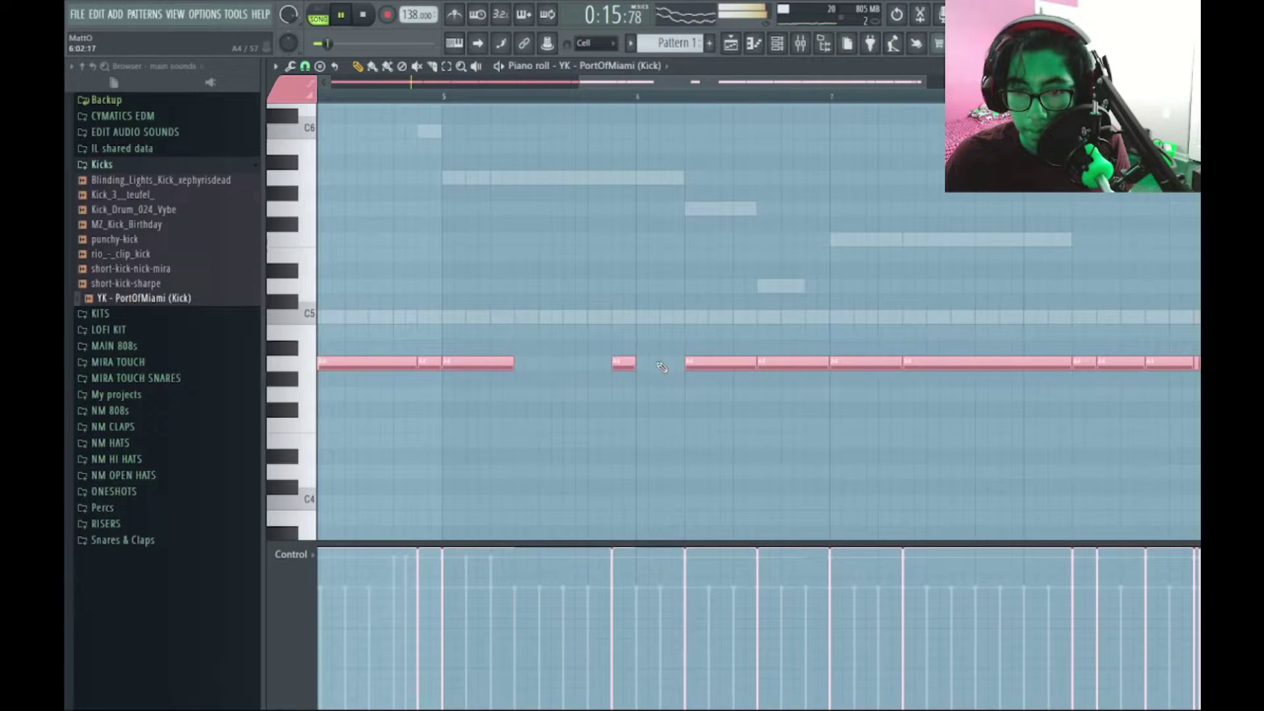
key(ctrl+l)
scroll(594, 354, down, 5)
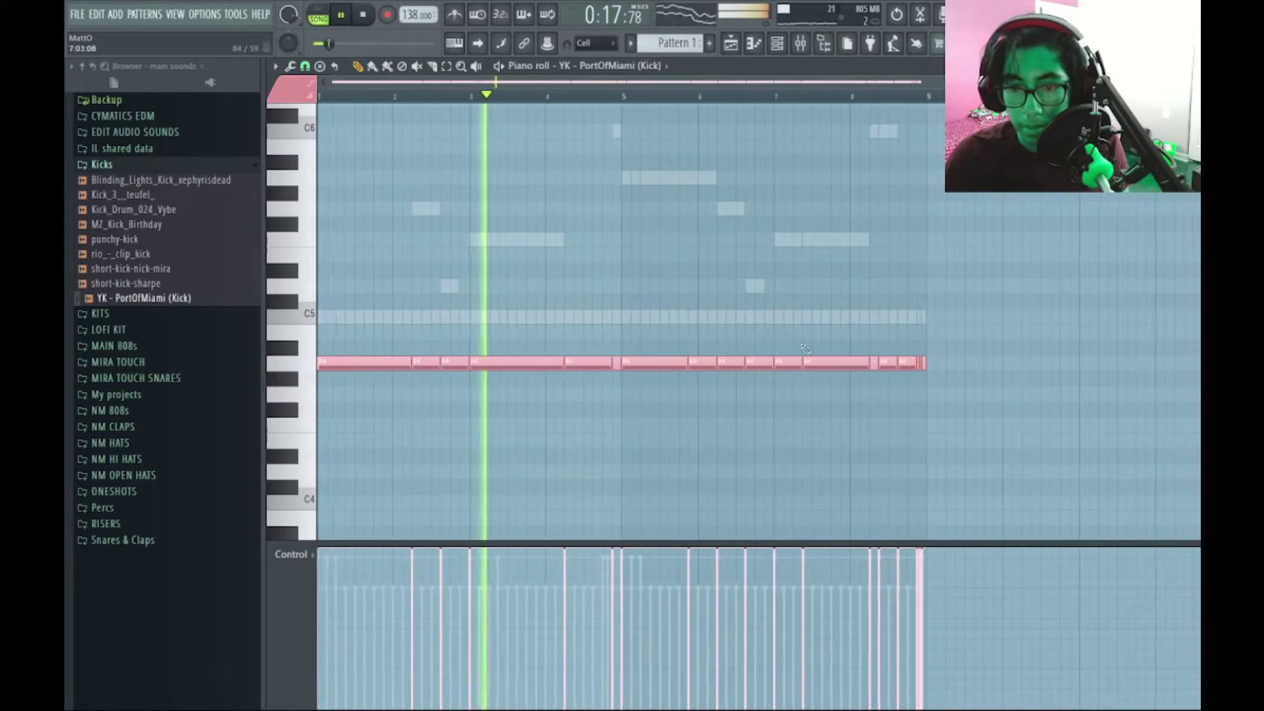
Step: Delete the mid-bar kick in bar 7 and place a kick at step 15 of that bar
scroll(818, 490, up, 3)
scroll(842, 389, up, 3)
drag(842, 389, 662, 350)
right_click(600, 334)
scroll(576, 351, down, 1)
scroll(845, 351, up, 1)
drag(661, 330, 672, 331)
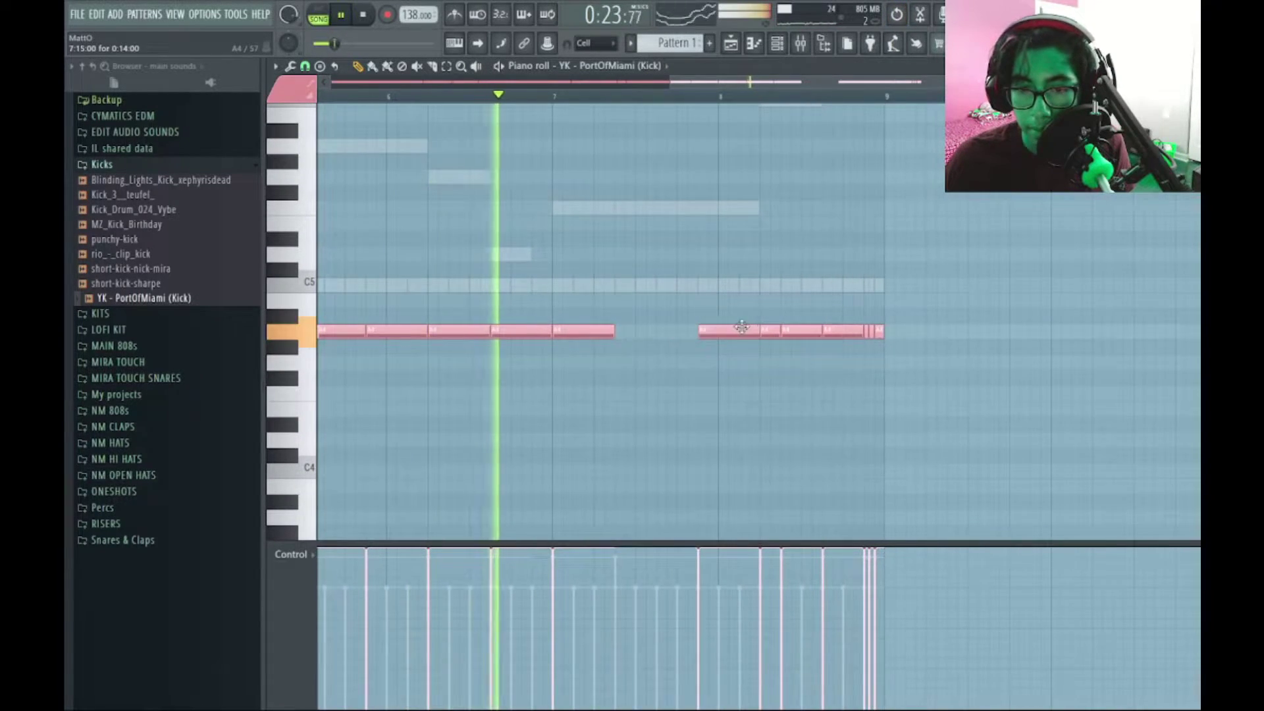
scroll(672, 331, down, 2)
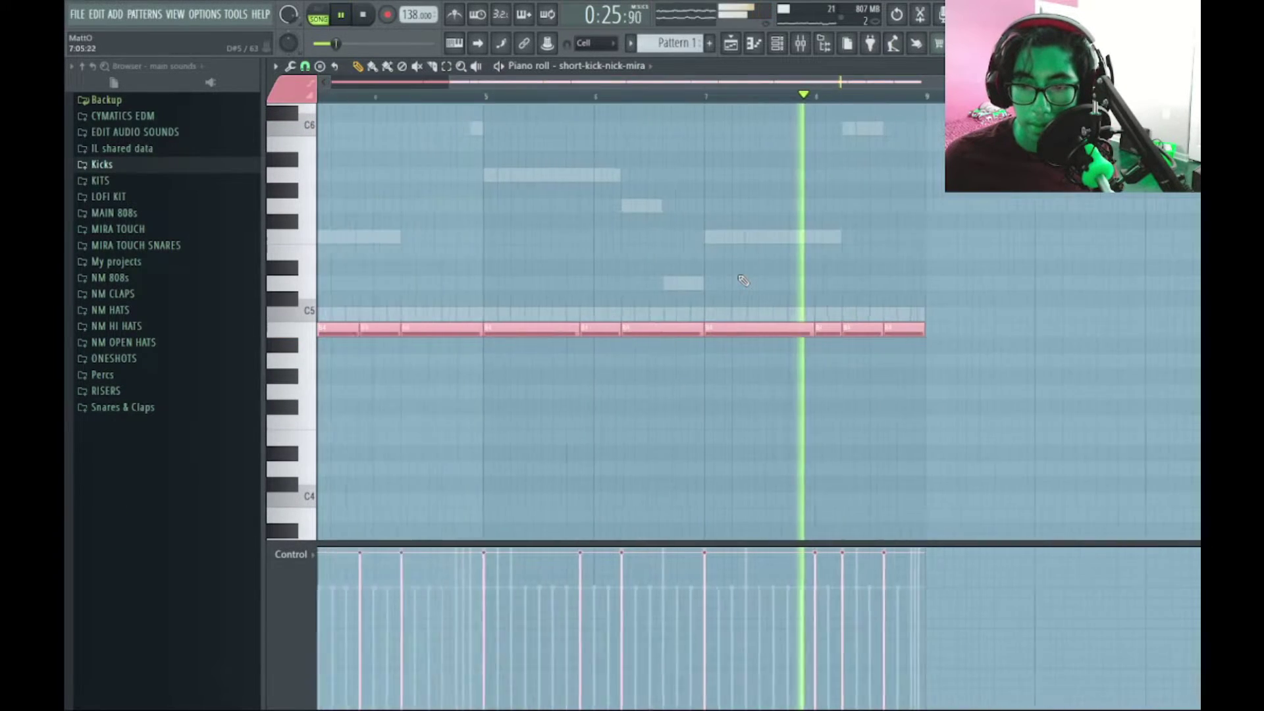
Step: Check the short-kick-nick-mira pattern, expand the KITS sample folder and open the MAGMA kit
scroll(744, 281, down, 2)
scroll(737, 279, down, 1)
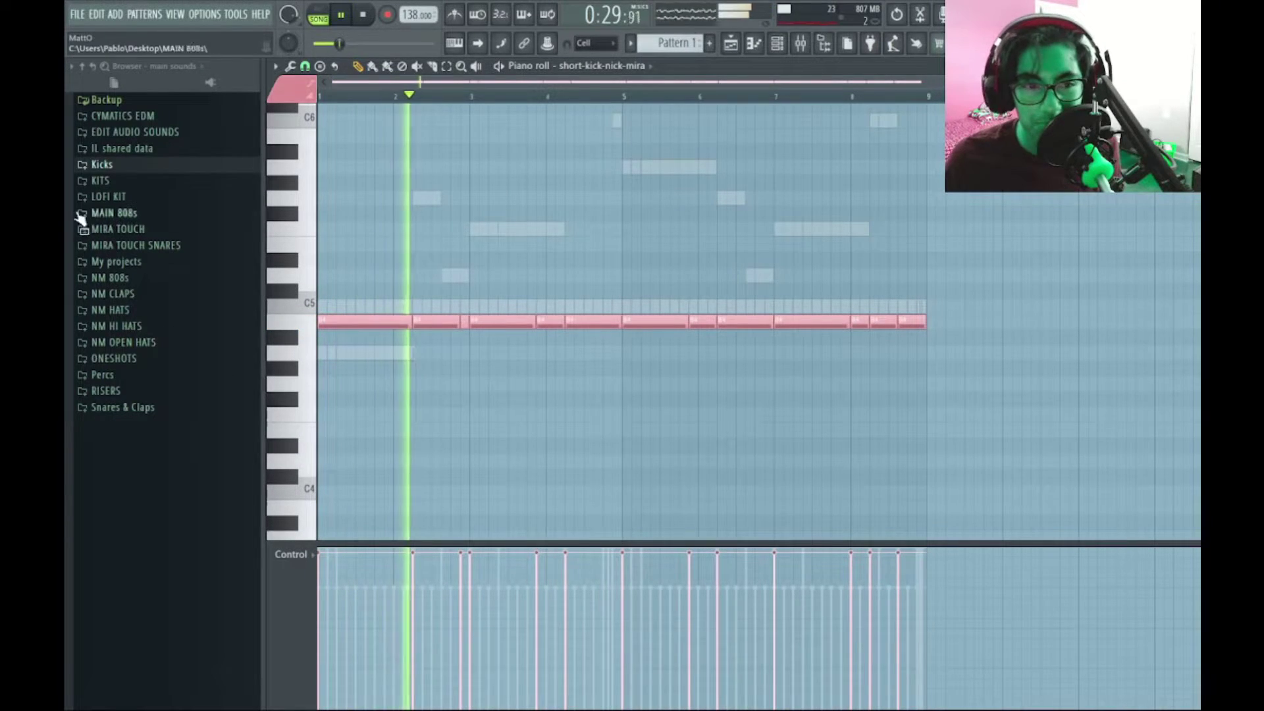
click(100, 180)
scroll(122, 374, down, 2)
scroll(119, 395, up, 2)
click(117, 504)
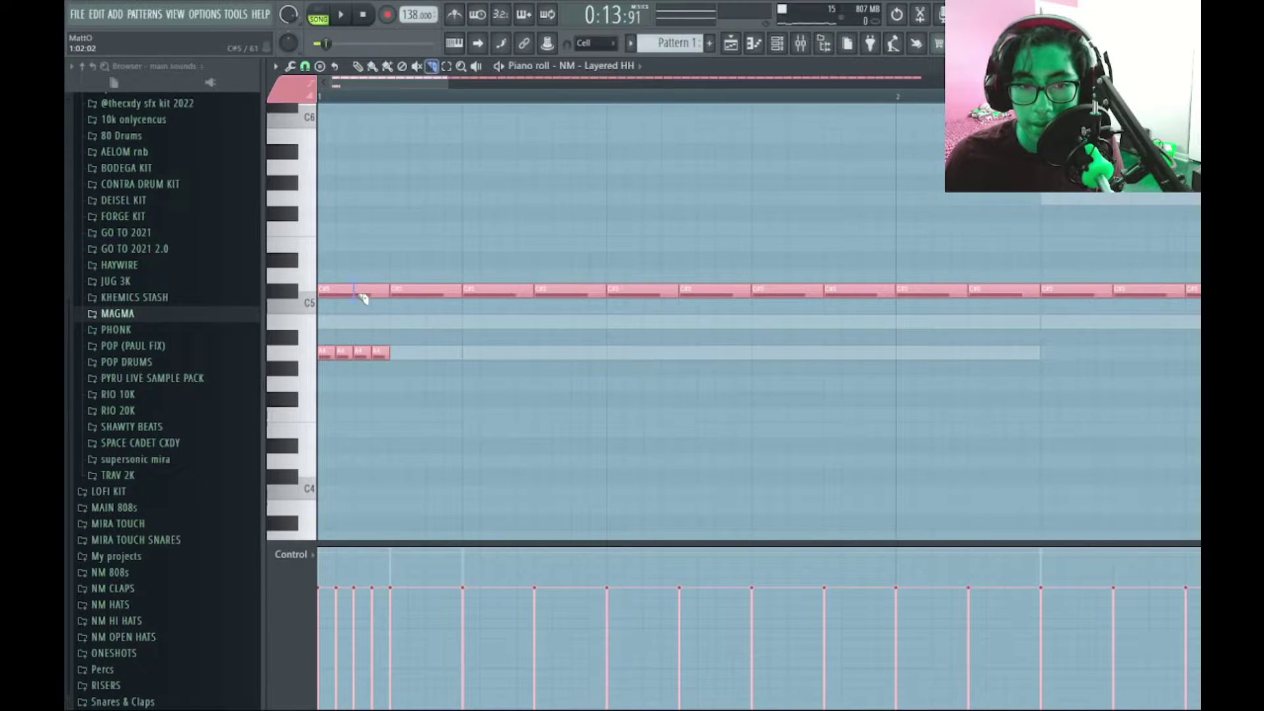
Step: Slice the first three C#5 hi-hat notes of NM - Layered HH in half and audition the rhythm
click(356, 290)
key(space)
click(498, 291)
click(427, 290)
key(space)
key(space)
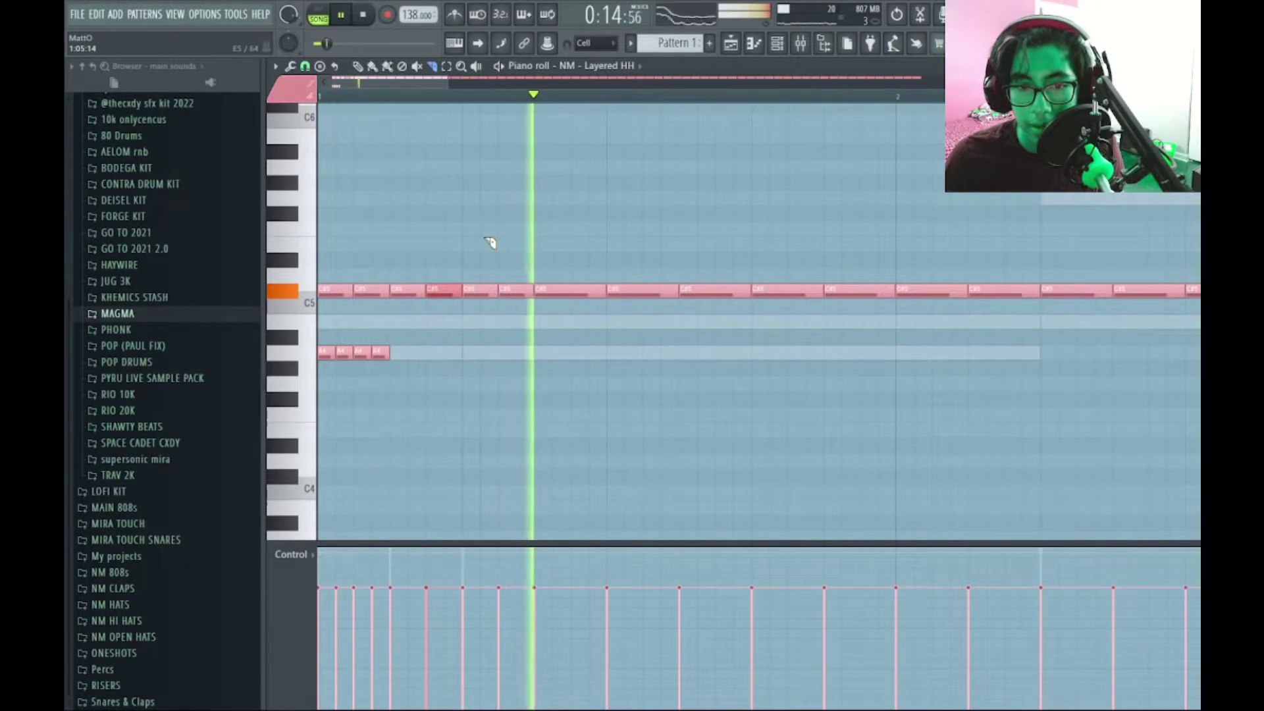
key(space)
key(space)
Step: Delete the second half of the second sliced hi-hat and lengthen its first half over the gap, auditioning the result
key(p)
right_click(444, 291)
key(space)
key(space)
click(448, 290)
right_click(447, 290)
key(space)
key(space)
key(space)
drag(423, 290, 460, 290)
key(space)
Step: Try A4 hi-hat placements in bar 1 and settle on a two-step note at step 7, auditioning each position
click(682, 356)
key(space)
key(space)
right_click(675, 358)
click(570, 353)
key(space)
key(space)
key(space)
drag(571, 353, 536, 353)
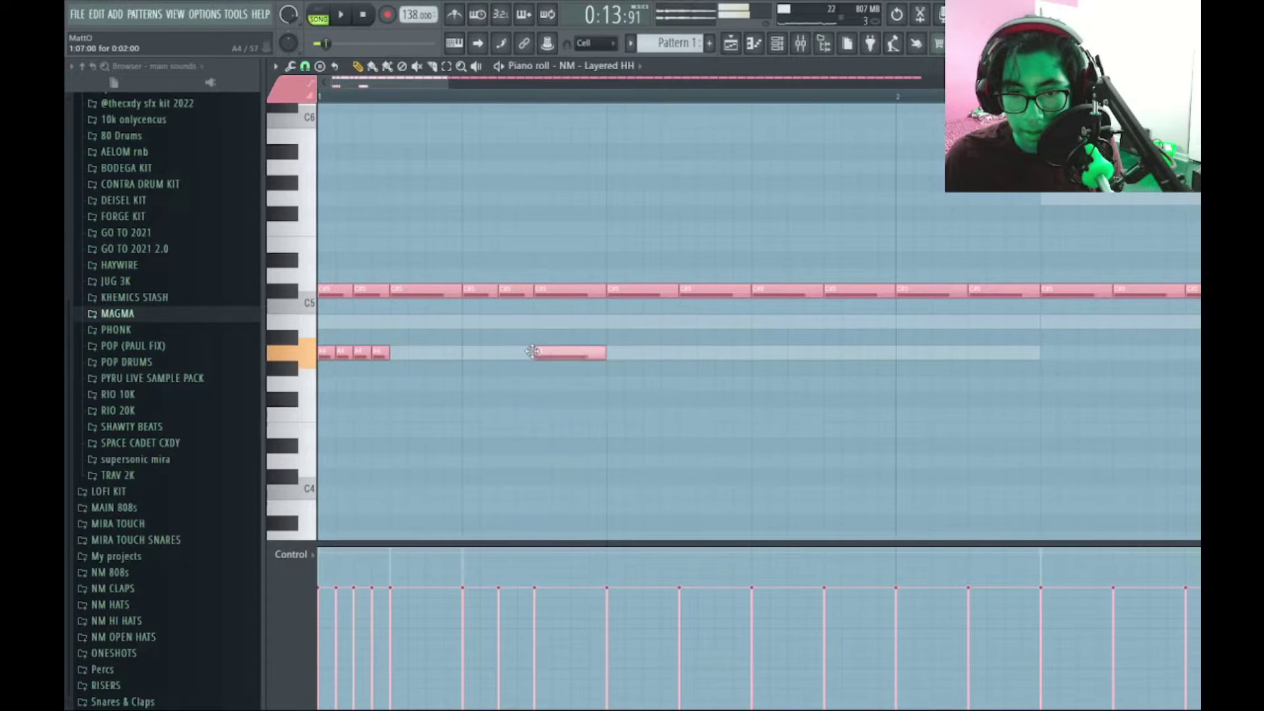
key(space)
Step: Add a short roll of A4 hi-hats between steps 5 and 7 of bar 2, auditioning the pattern
scroll(536, 381, down, 4)
click(525, 353)
key(space)
right_click(529, 354)
key(space)
scroll(534, 362, up, 4)
click(584, 354)
key(space)
key(space)
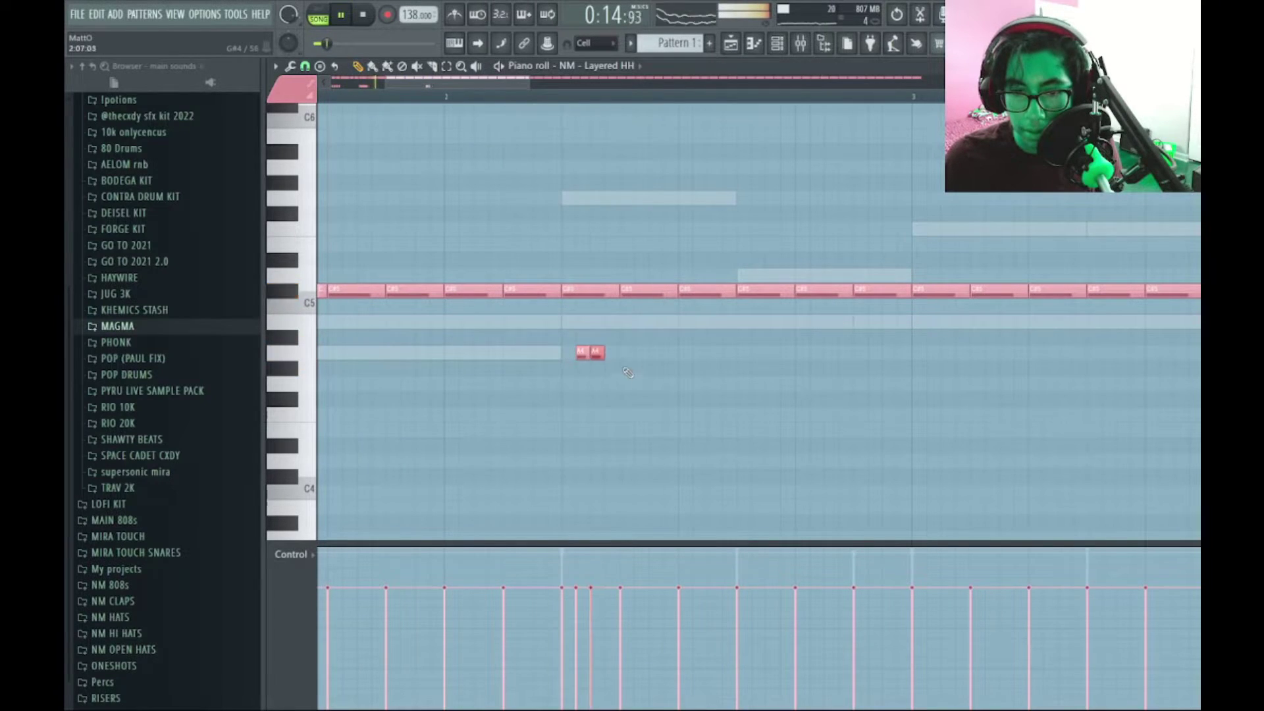
click(610, 352)
scroll(612, 348, down, 3)
key(space)
key(space)
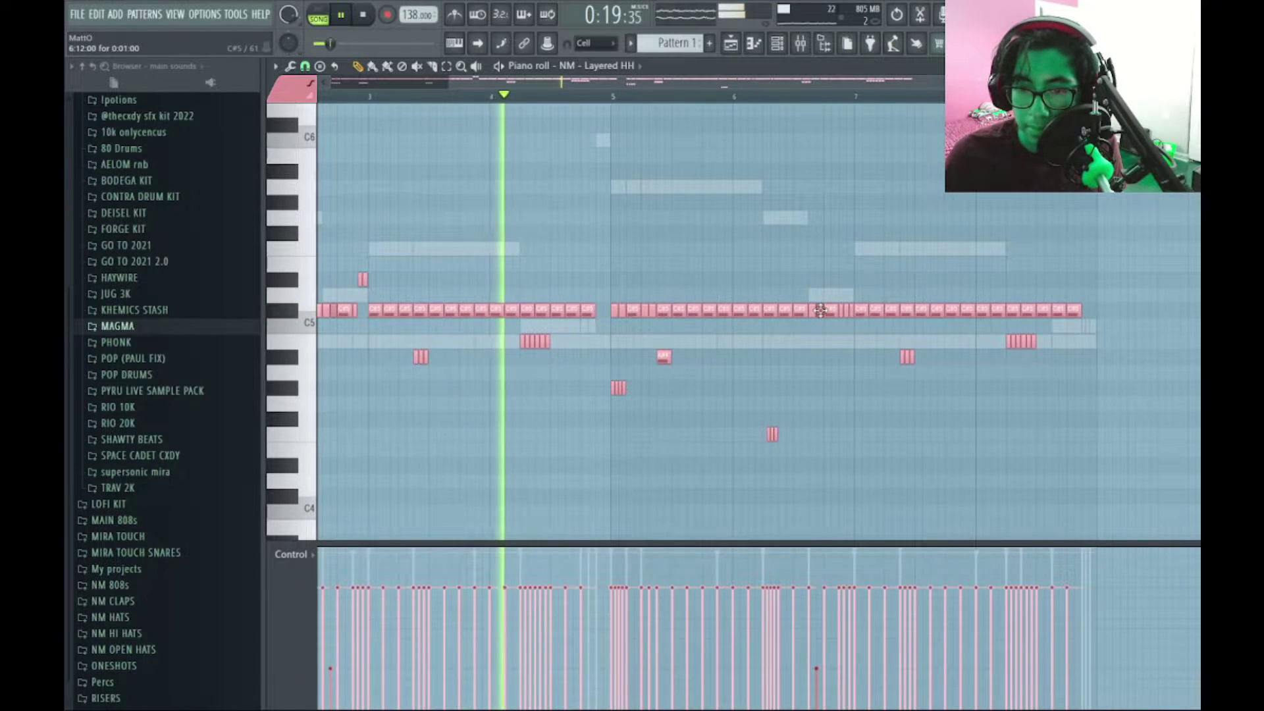
Step: Raise the hi-hat at step 12 of bar 6 to D#5 and lower the short roll in bar 7 to G#4
drag(819, 309, 820, 279)
right_click(909, 310)
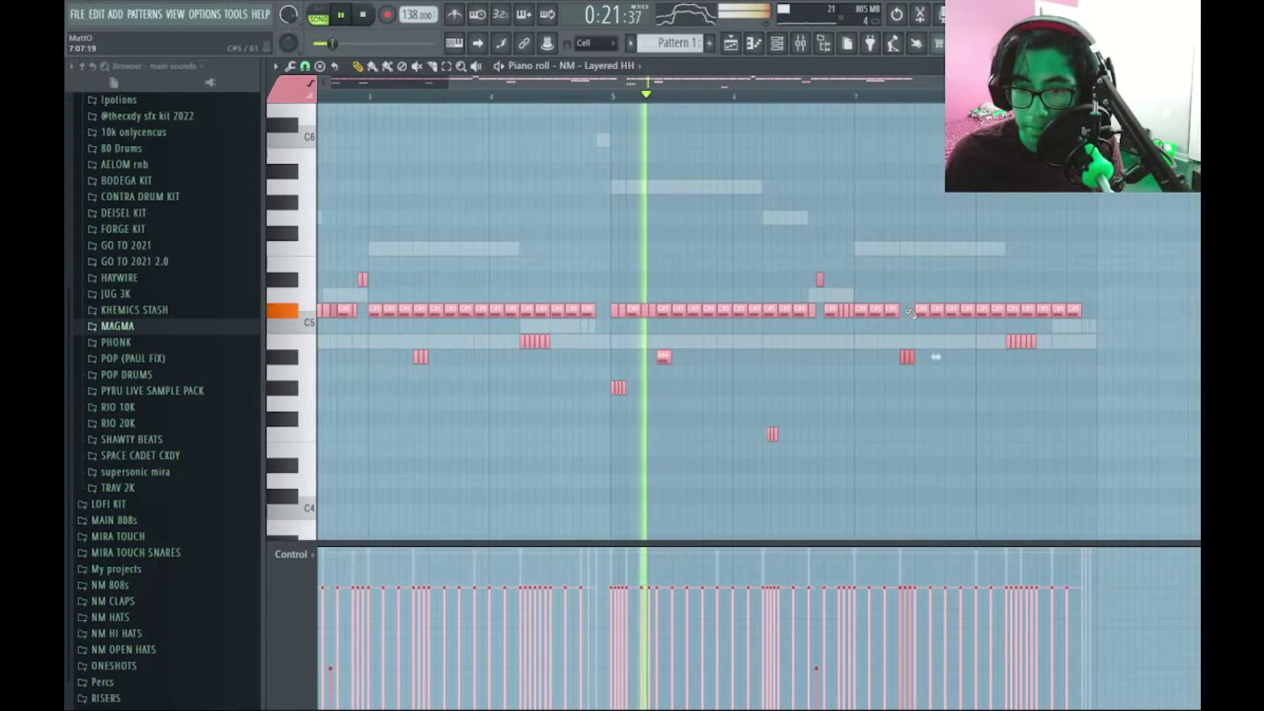
key(shift+Down)
key(shift+Down)
click(907, 310)
Step: Delete the C#5 hi-hats above the roll in bar 8 and raise the roll to C#5
right_click(1013, 312)
right_click(1029, 314)
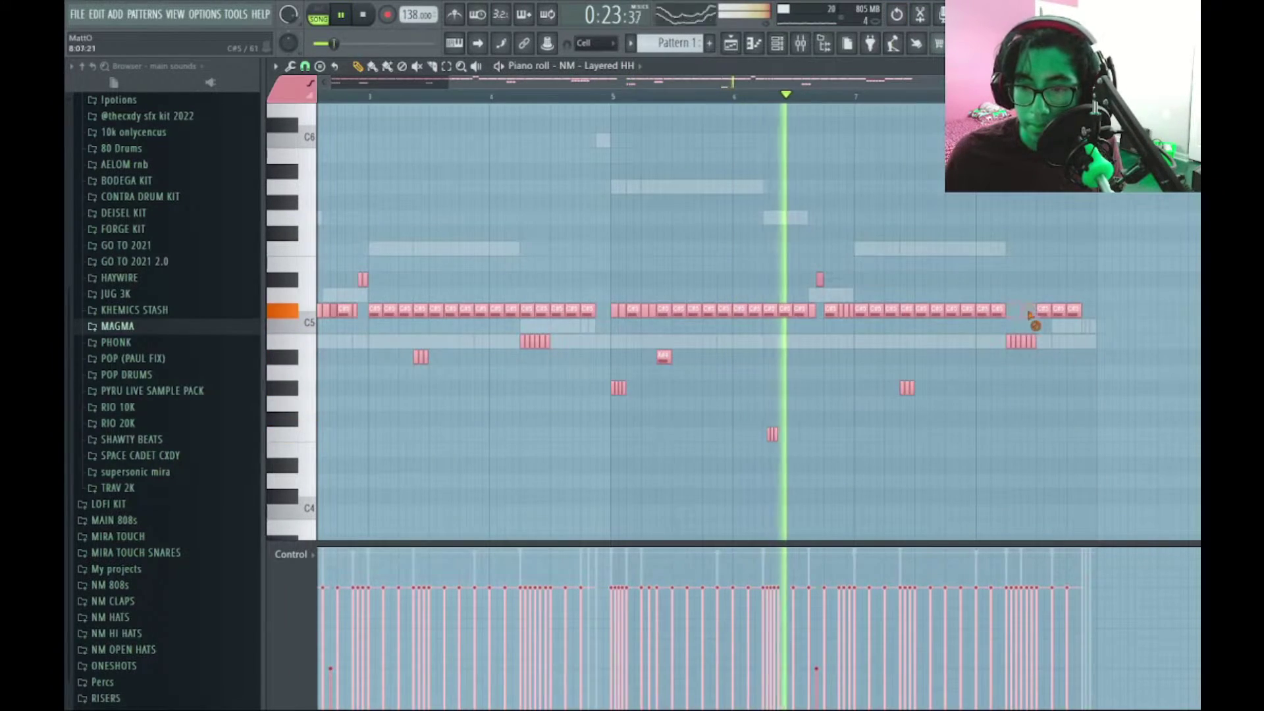
key(shift+Up)
key(shift+Up)
scroll(920, 353, down, 2)
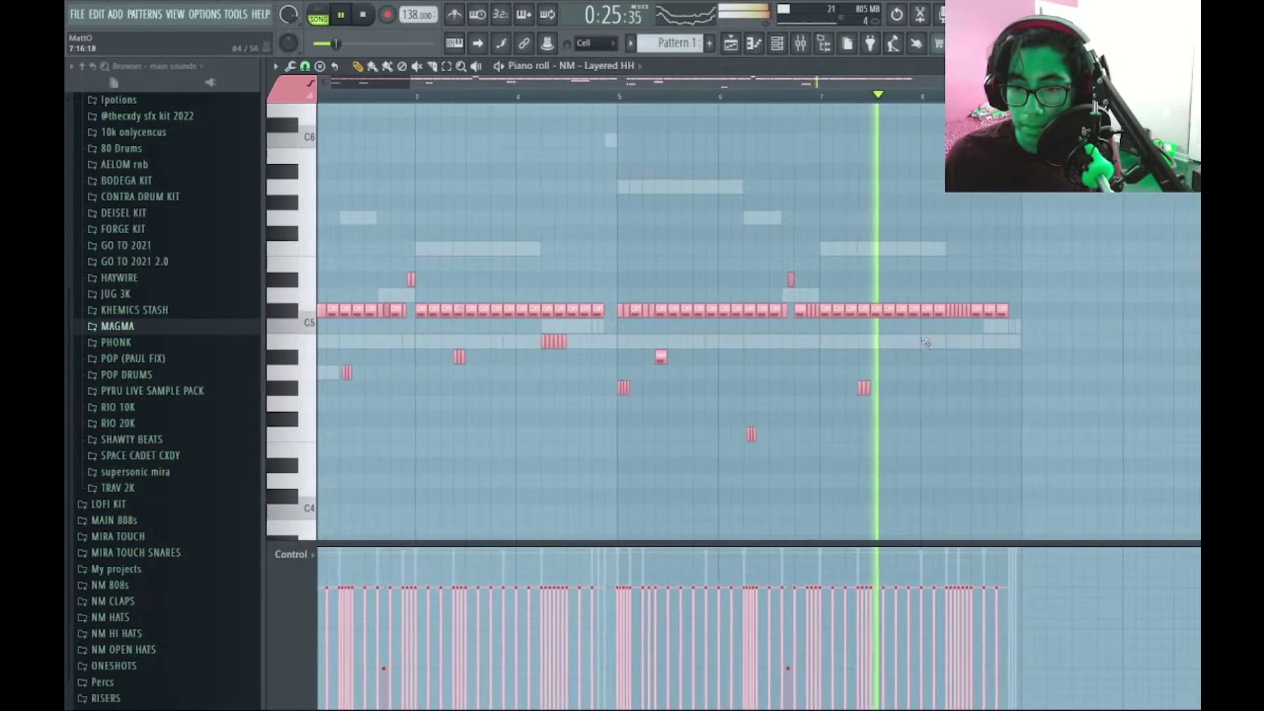
scroll(919, 353, up, 2)
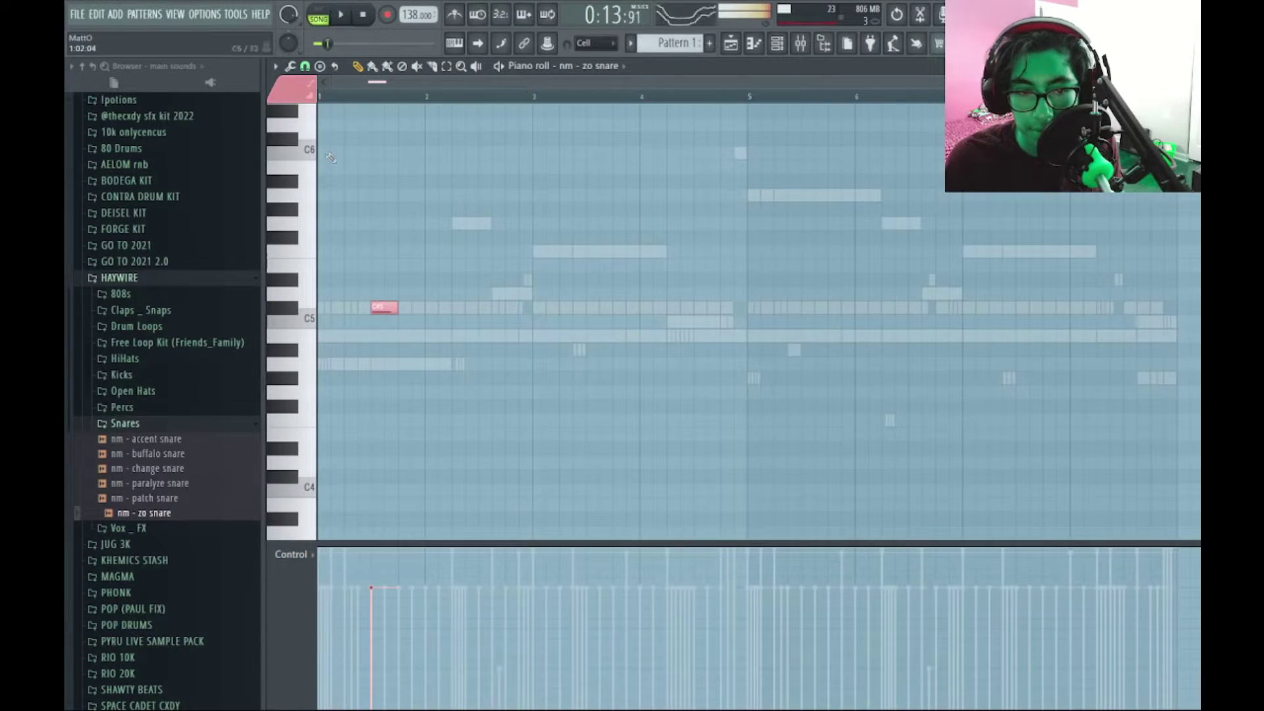
Step: Repeat the first bar's nm - zo snare hit through all eight bars
drag(425, 97, 319, 98)
key(ctrl+b)
key(ctrl+b)
key(ctrl+b)
key(ctrl+b)
key(ctrl+b)
key(ctrl+b)
key(ctrl+b)
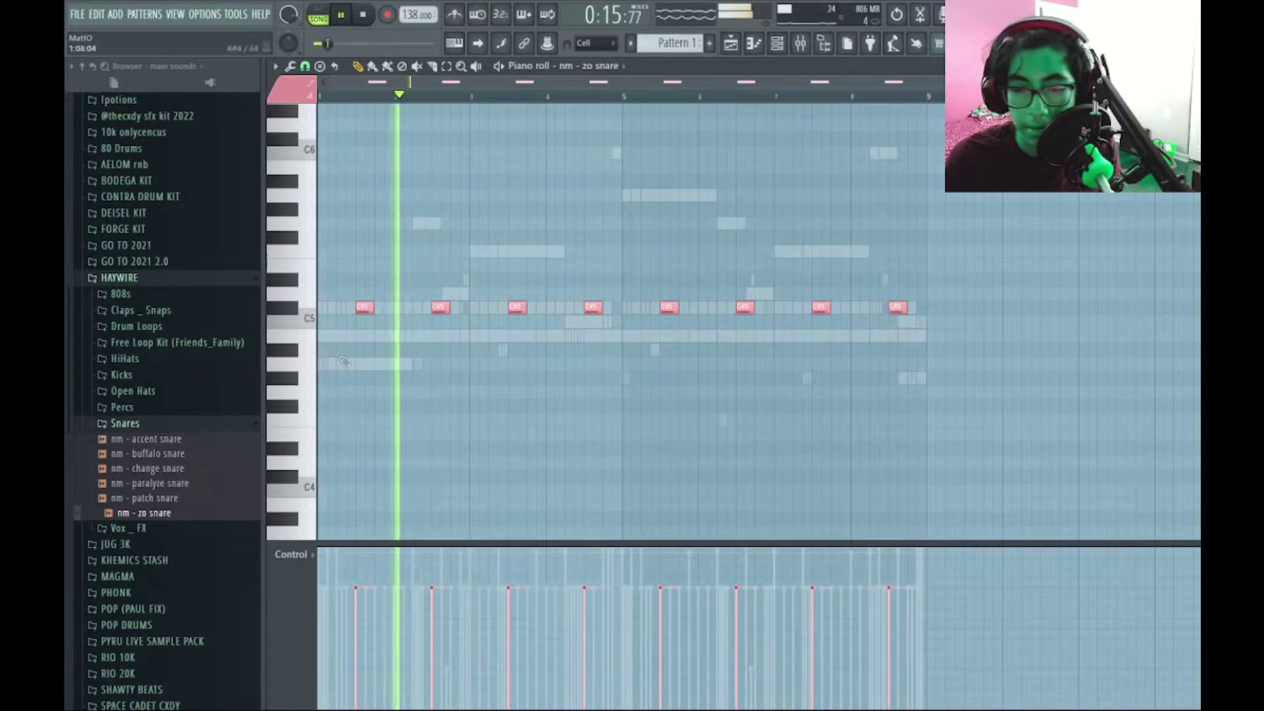
Step: Open the HAYWIRE kit's Open Hats folder and browse its samples against the beat
click(158, 425)
click(132, 392)
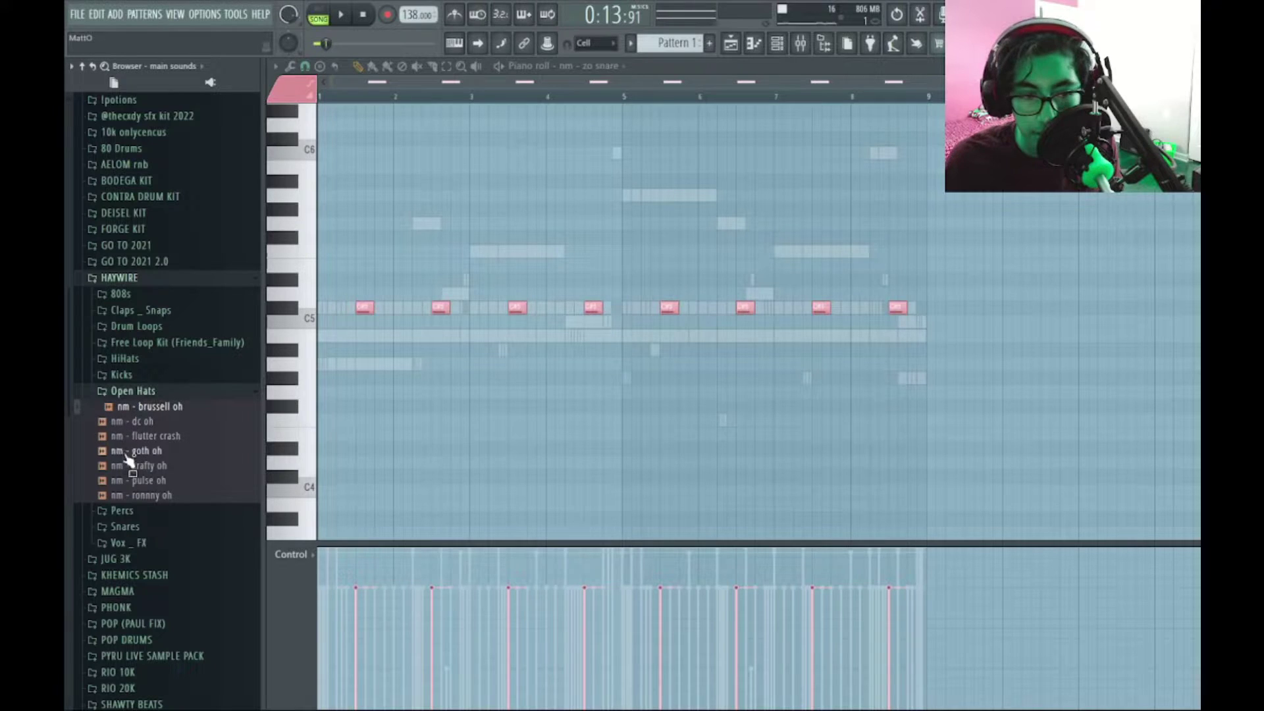
key(space)
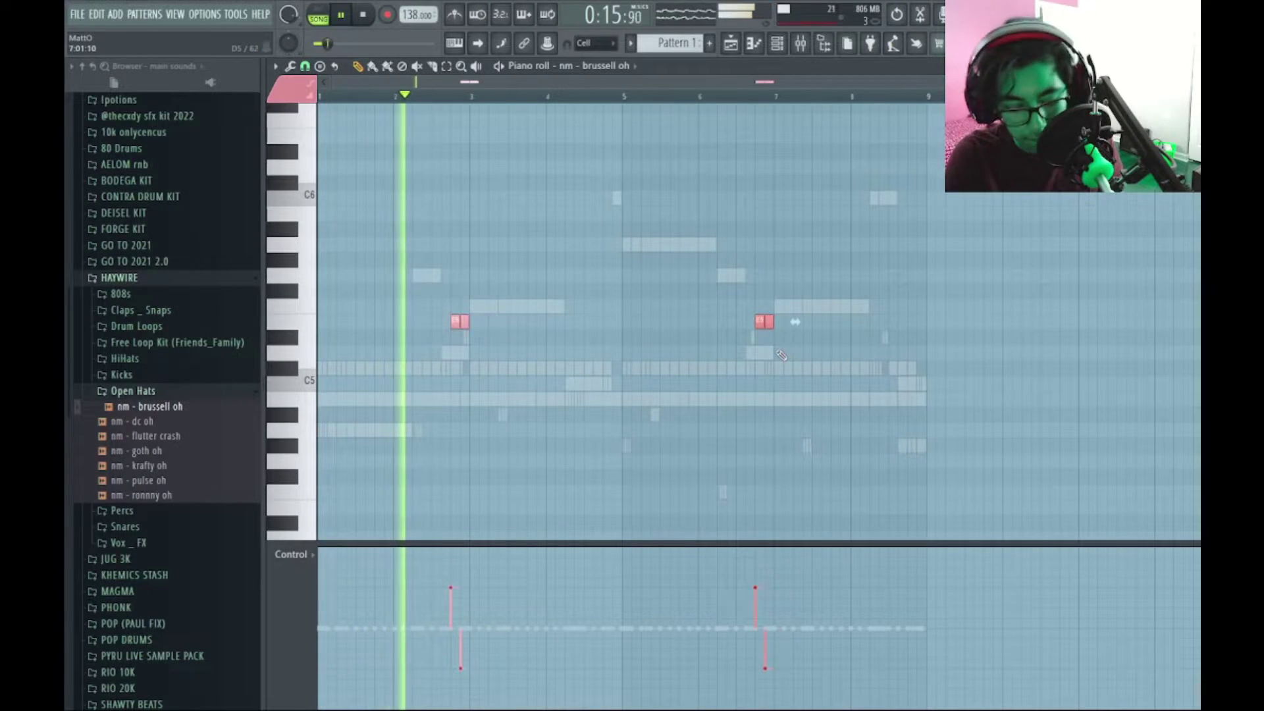
Step: Switch the nm - brussell oh control lane to note velocity, collapse the Open Hats folder and replay the beat
key(ctrl+a)
key(ctrl+d)
click(299, 556)
click(307, 587)
click(133, 391)
key(space)
key(space)
Step: Re-pitch all the nm - brussell oh notes to D#5
key(ctrl+a)
drag(770, 321, 770, 353)
key(shift+Up)
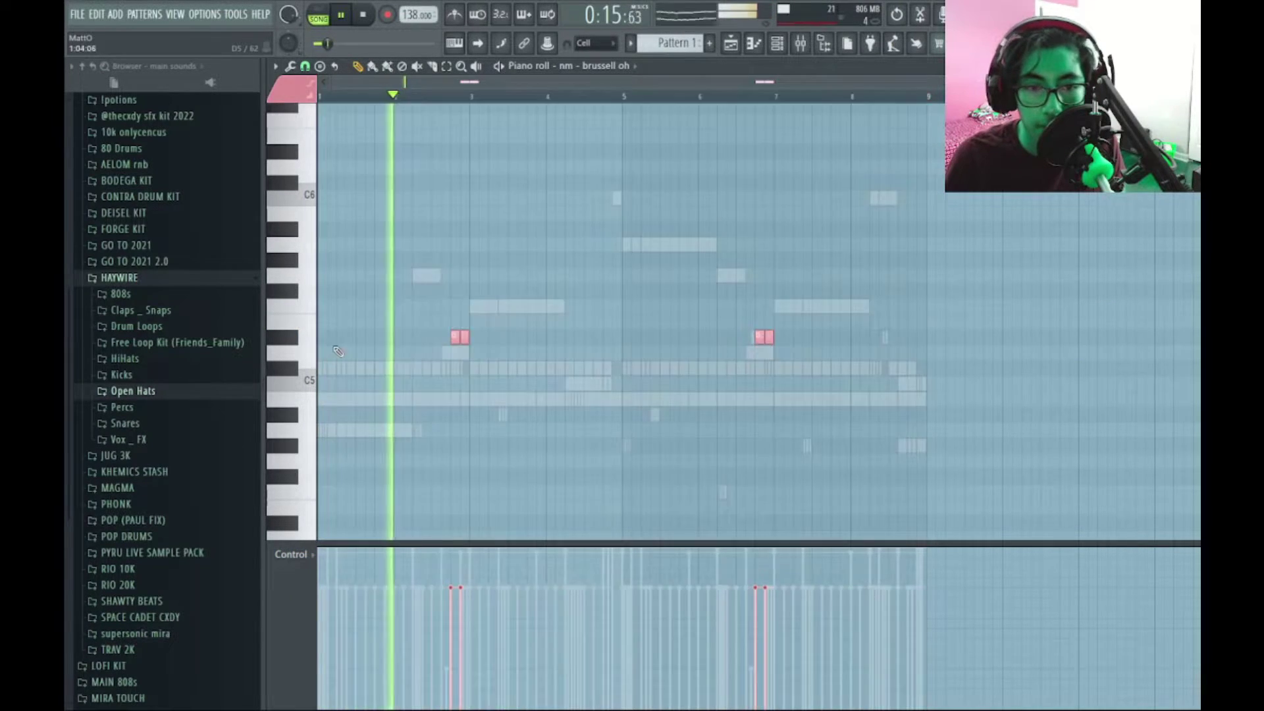
key(ctrl+d)
Step: Load bit crush snare 1 from the !potions kit's Claps and Snares folder as a new channel and show its empty pattern
scroll(321, 356, up, 2)
click(221, 279)
scroll(454, 257, up, 2)
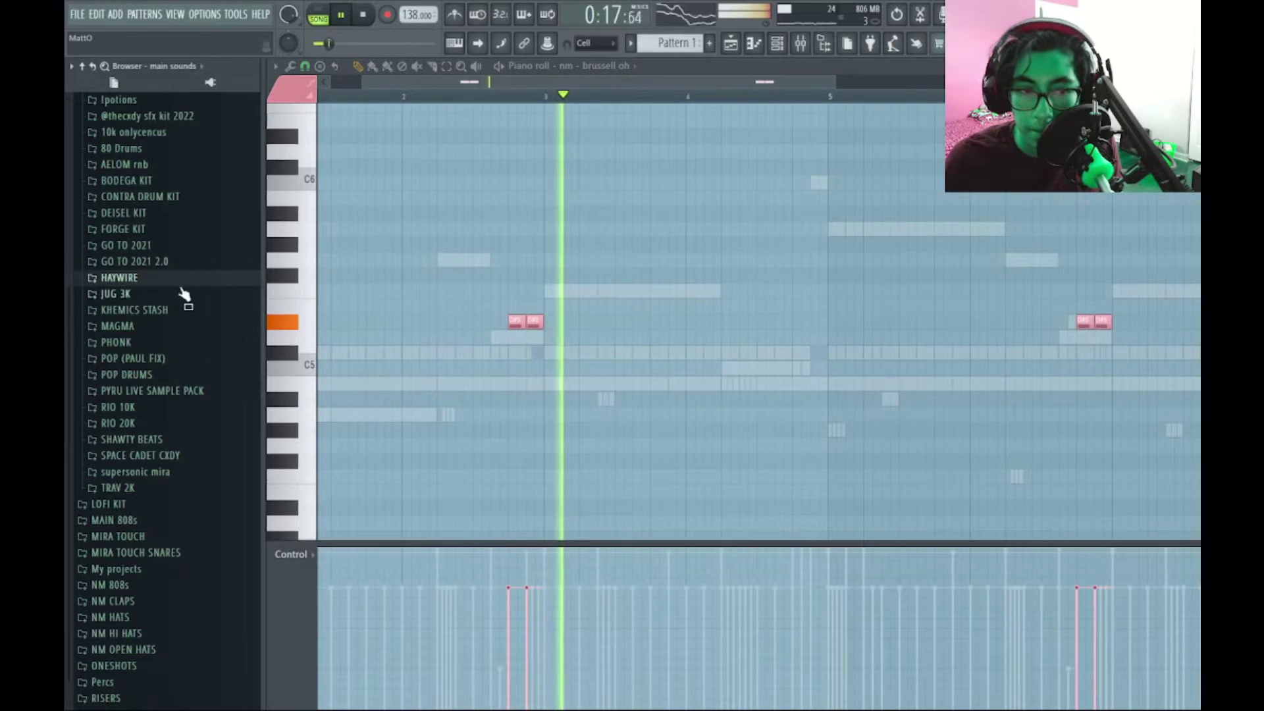
scroll(504, 394, down, 2)
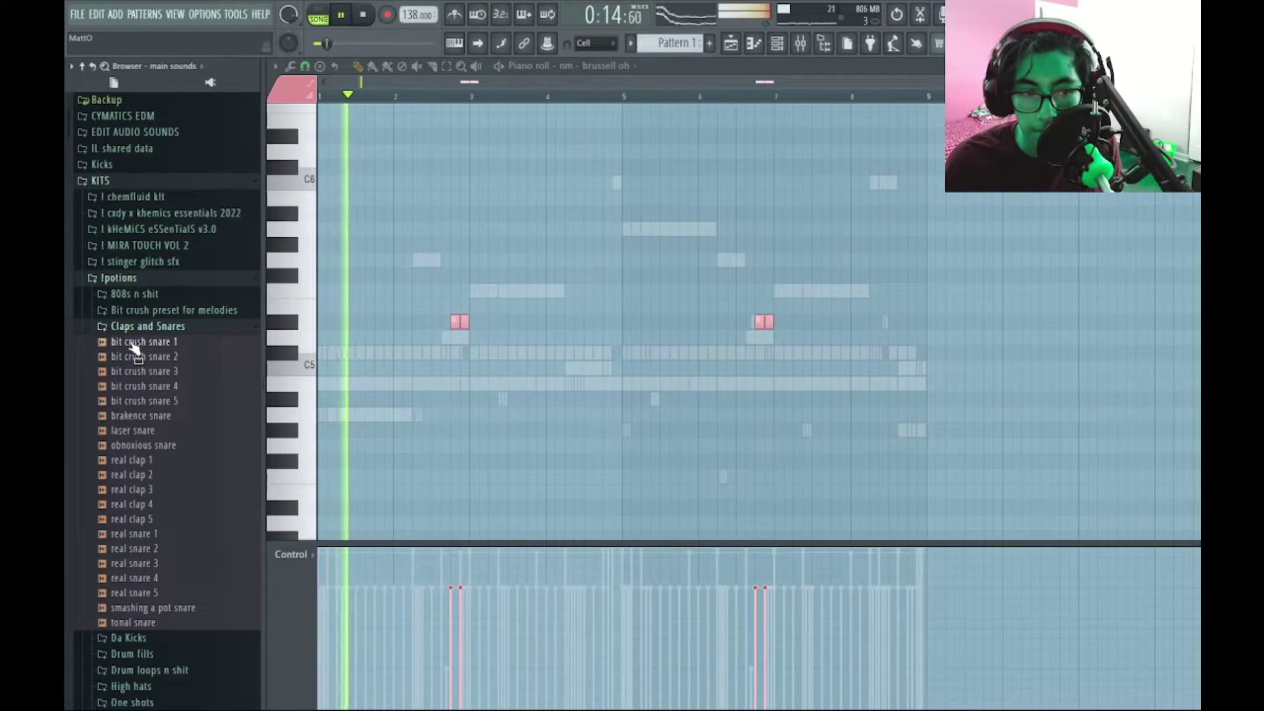
middle_click(150, 344)
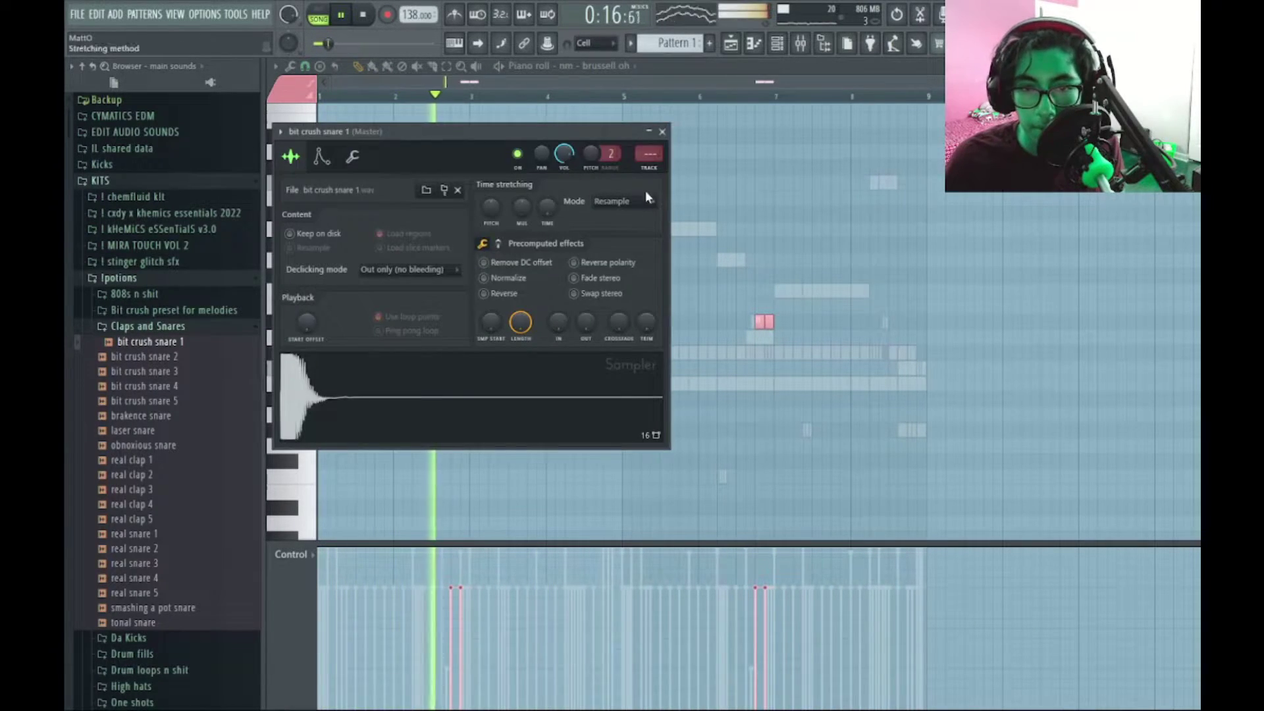
key(Escape)
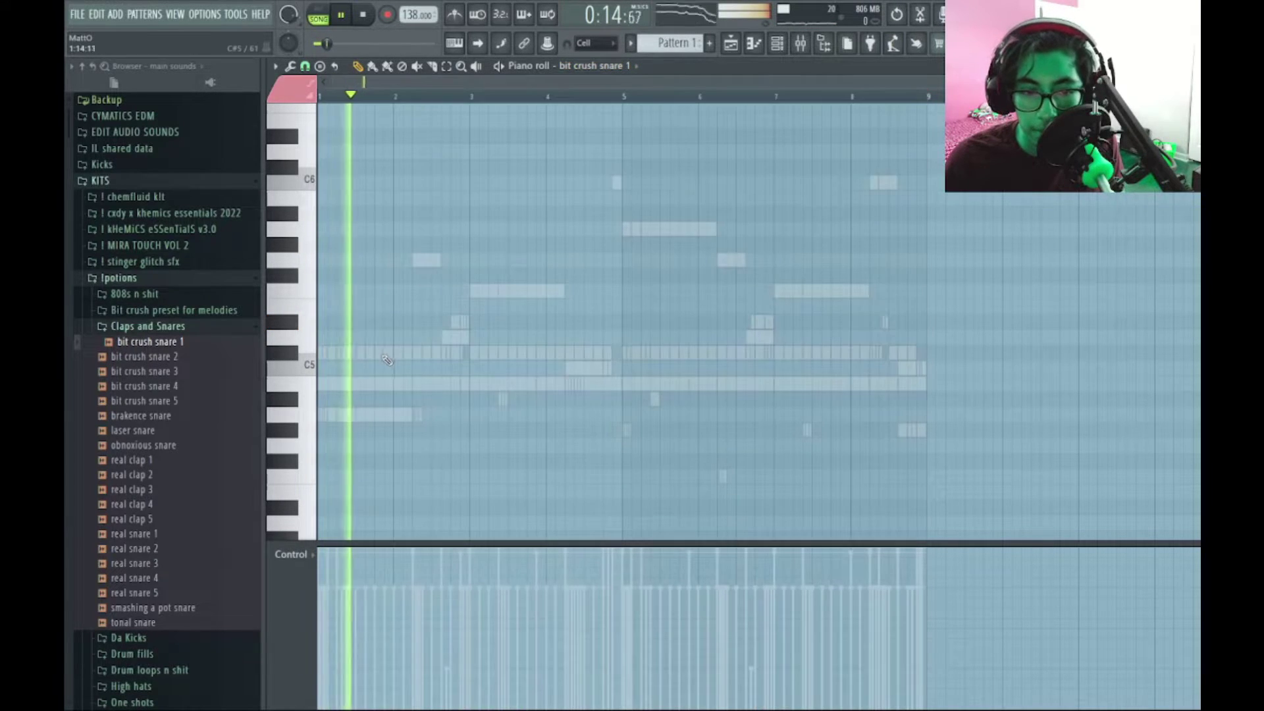
Step: Add a C5 note to the bit crush snare 1 pattern in the piano roll
click(387, 366)
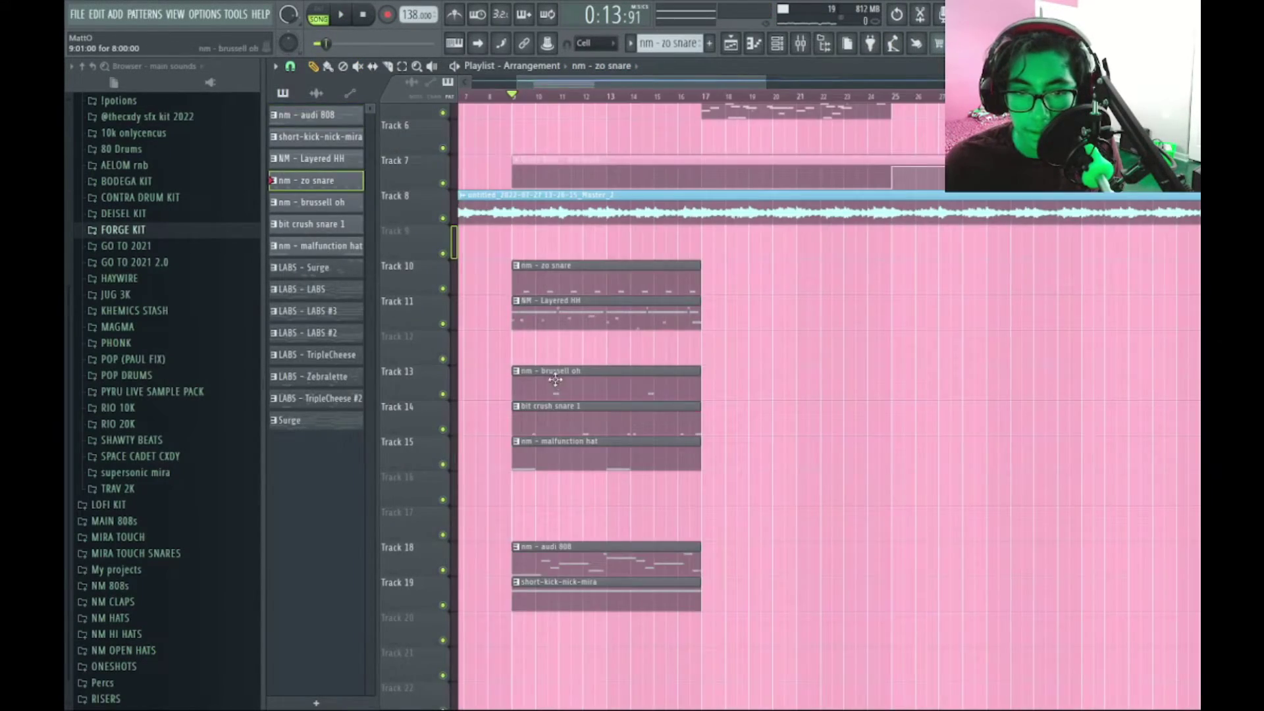
Step: Stack the brussell oh, malfunction hat, audi 808 and kick clips on Tracks 12 to 15, moving bit crush snare 1 to Track 21
drag(550, 388, 550, 353)
drag(552, 401, 588, 644)
drag(544, 594, 544, 595)
drag(548, 570, 558, 516)
drag(561, 453, 564, 382)
Step: Duplicate the drum clips on Tracks 10 to 15 to bar 17 and delete the first short-kick-nick-mira clip at bar 9
key(ctrl+b)
key(ctrl+a)
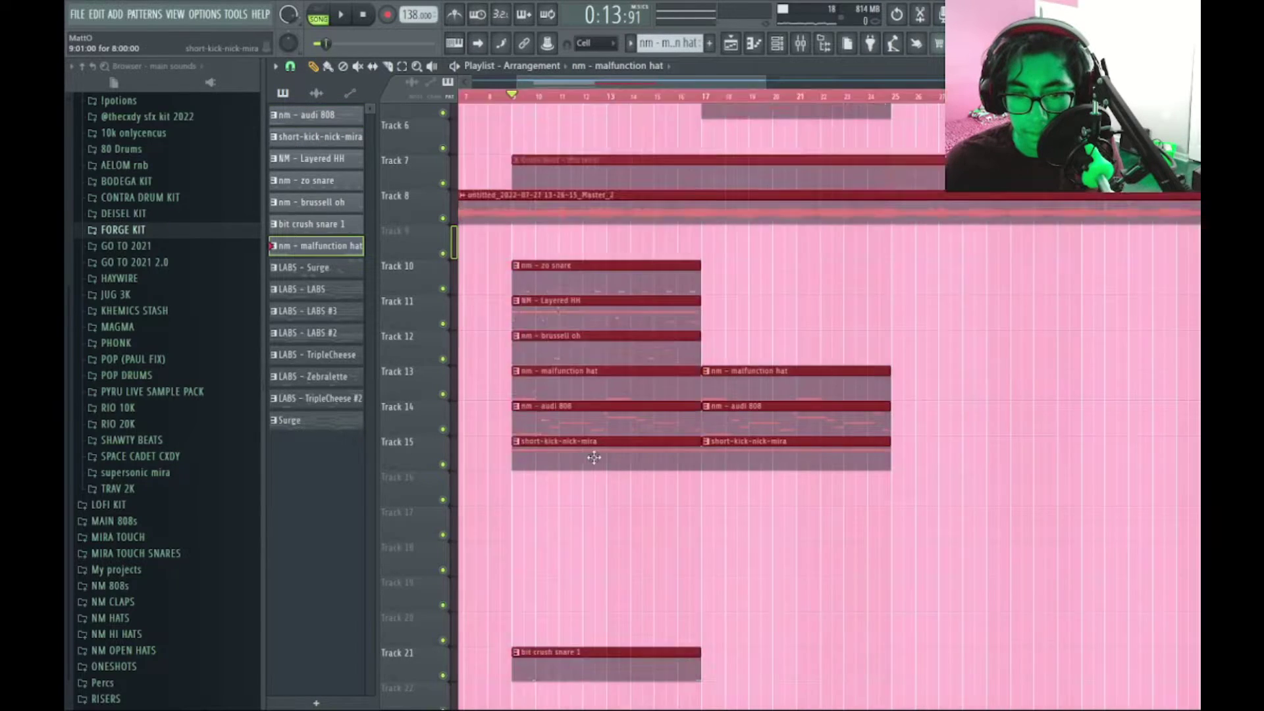
key(ctrl+d)
key(space)
right_click(595, 458)
drag(596, 253, 599, 356)
key(ctrl+b)
key(space)
key(space)
key(ctrl+d)
scroll(571, 546, down, 2)
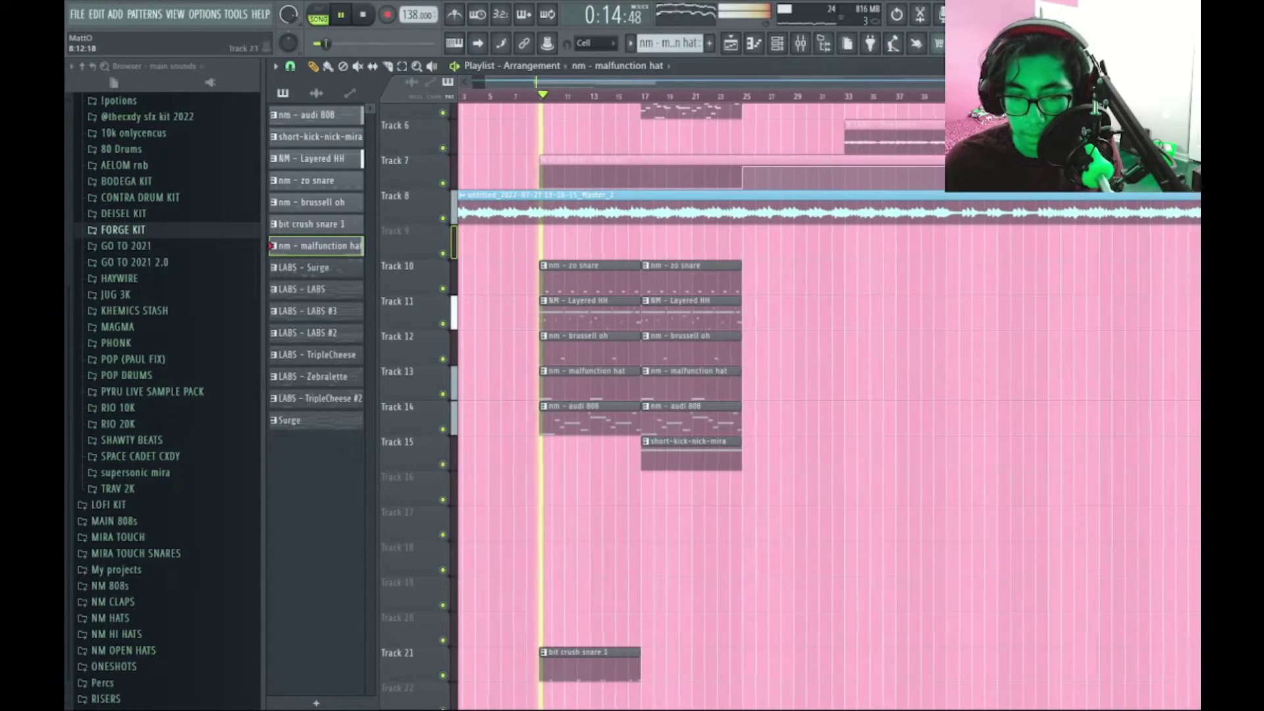
Step: Move the bit crush snare 1 clip to Track 16, duplicate it to bar 17 and delete the copy at bar 9
drag(576, 664, 570, 491)
scroll(571, 495, up, 3)
key(space)
key(space)
scroll(559, 516, down, 3)
ctrl+click(649, 498)
key(ctrl+b)
right_click(629, 498)
key(ctrl+d)
scroll(612, 499, down, 1)
scroll(566, 491, up, 4)
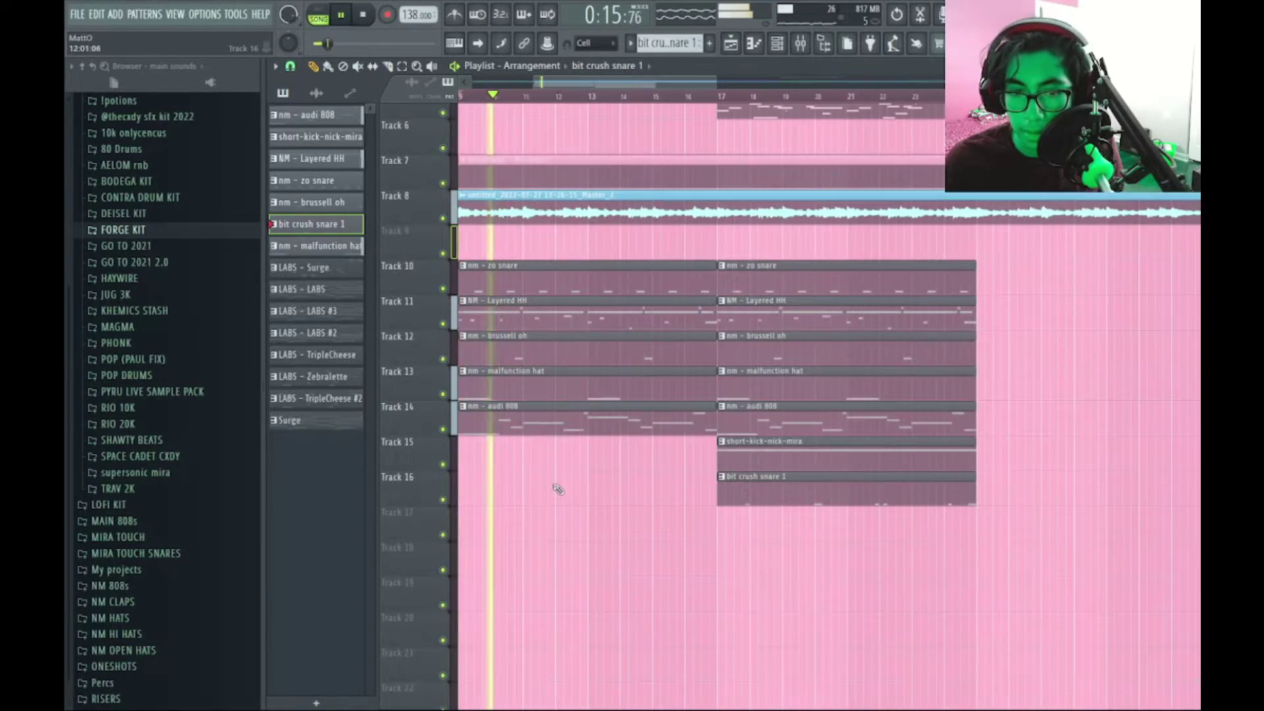
drag(559, 489, 576, 498)
key(ctrl+a)
key(ctrl+d)
Step: Open the nm - zo snare pattern's notes and listen to it against the beat
double_click(536, 285)
key(space)
key(space)
scroll(523, 342, up, 3)
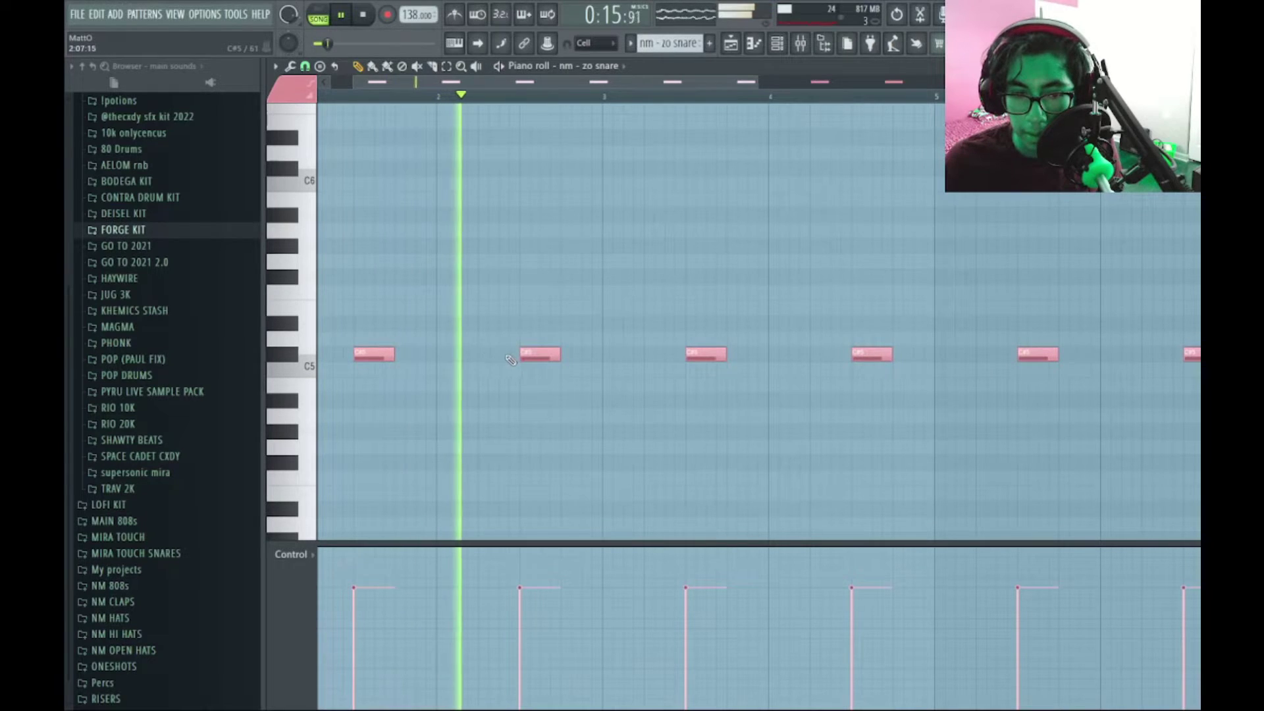
key(space)
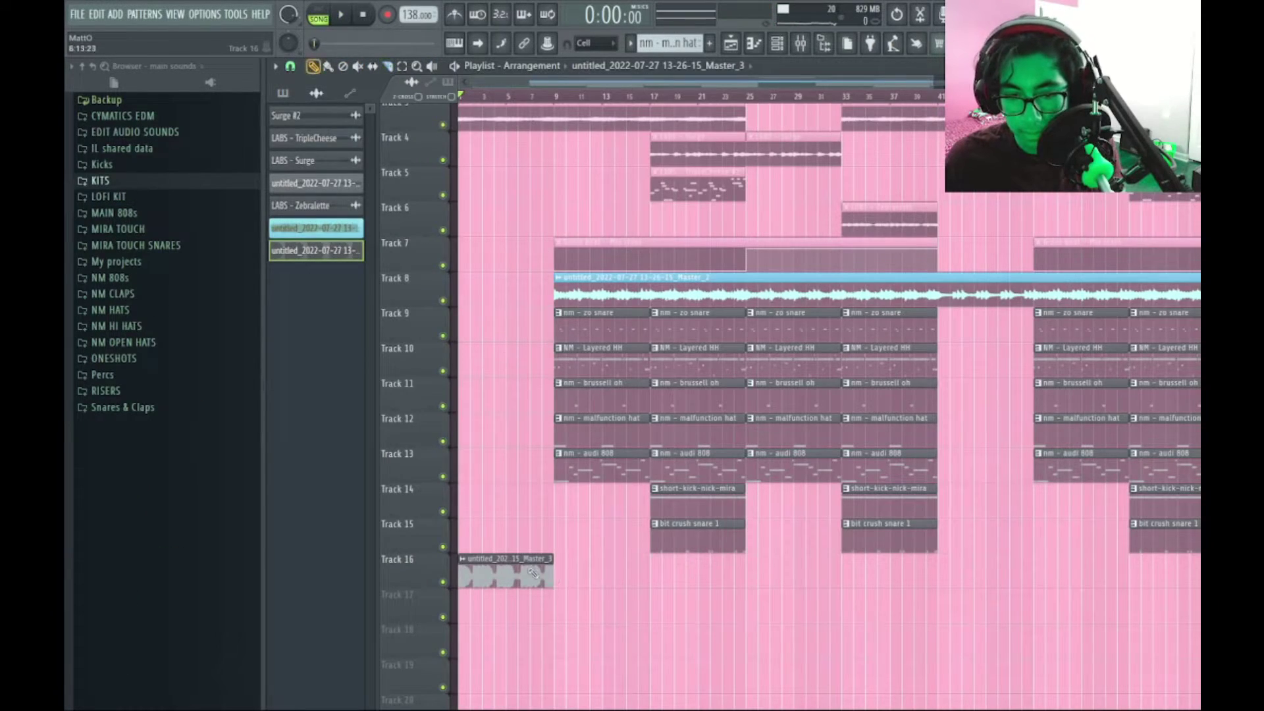
Step: Open the Master_3 audio clip on Track 16 and assign it to mixer track 13
double_click(533, 573)
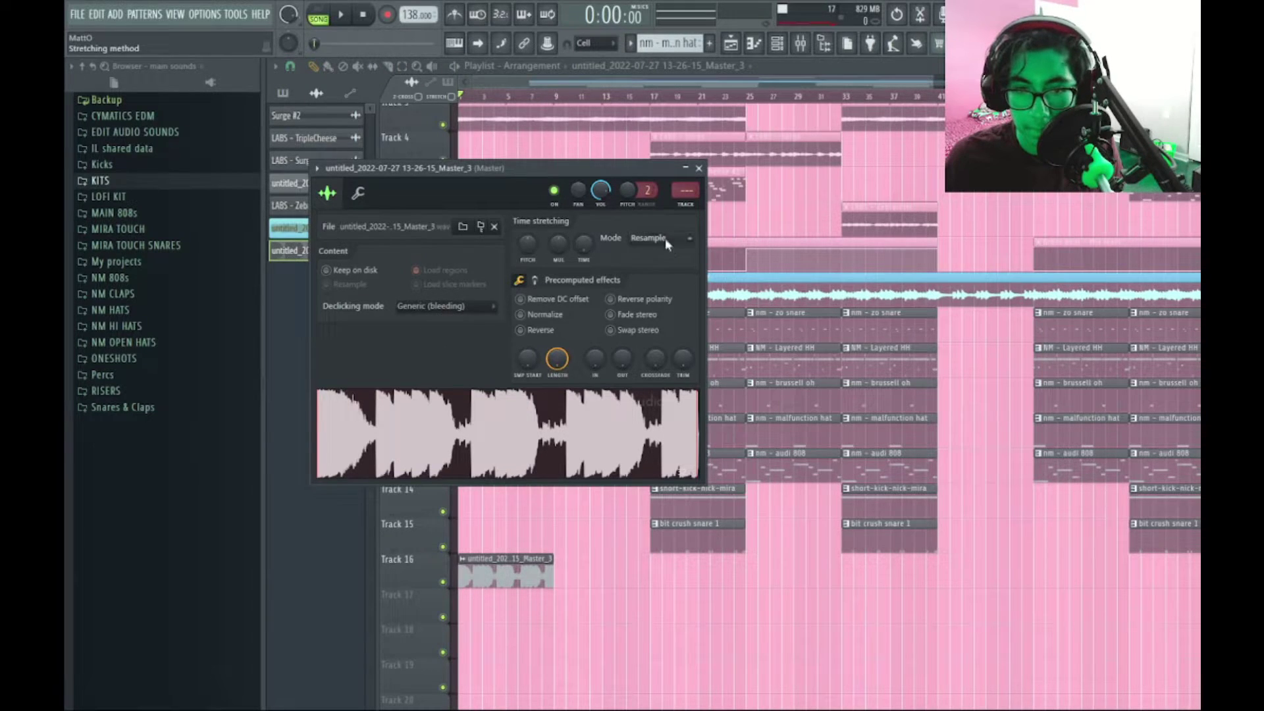
double_click(687, 206)
key(space)
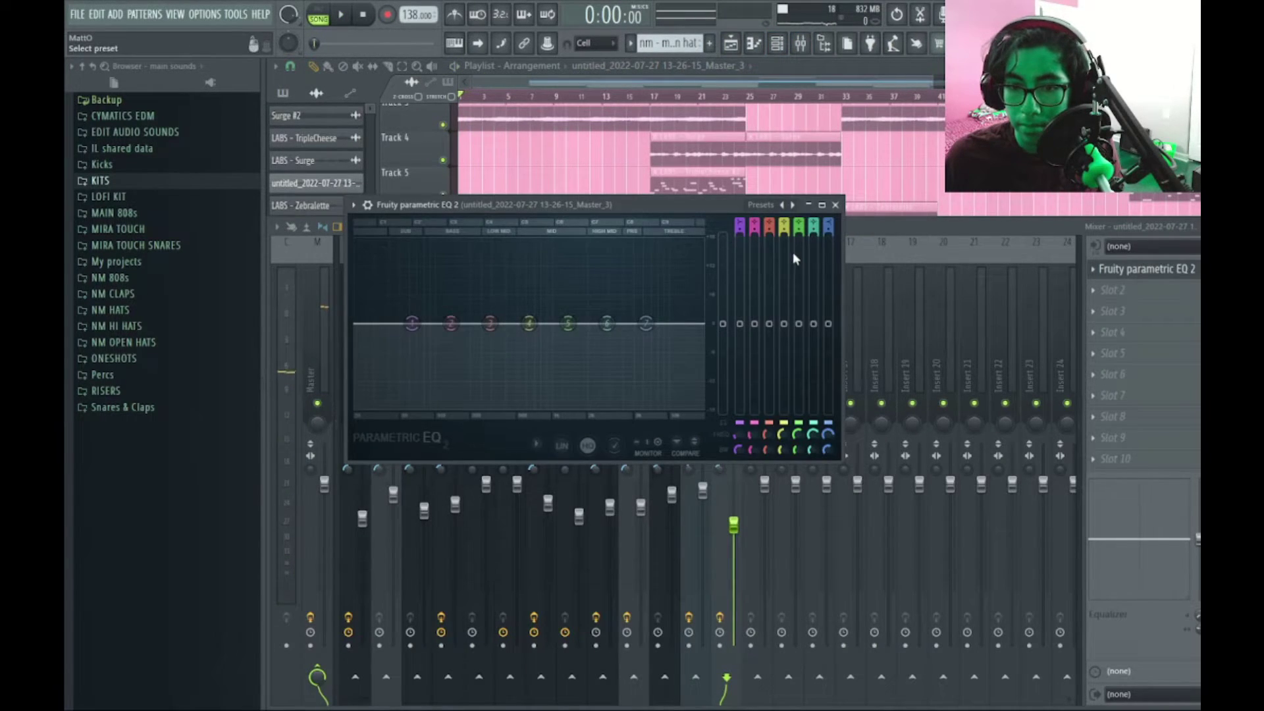
Step: Apply the 20Hz - 18kHz cut preset in Fruity parametric EQ 2 and lower Band 7 to about 316 Hz during playback
click(792, 254)
key(space)
drag(703, 323, 500, 332)
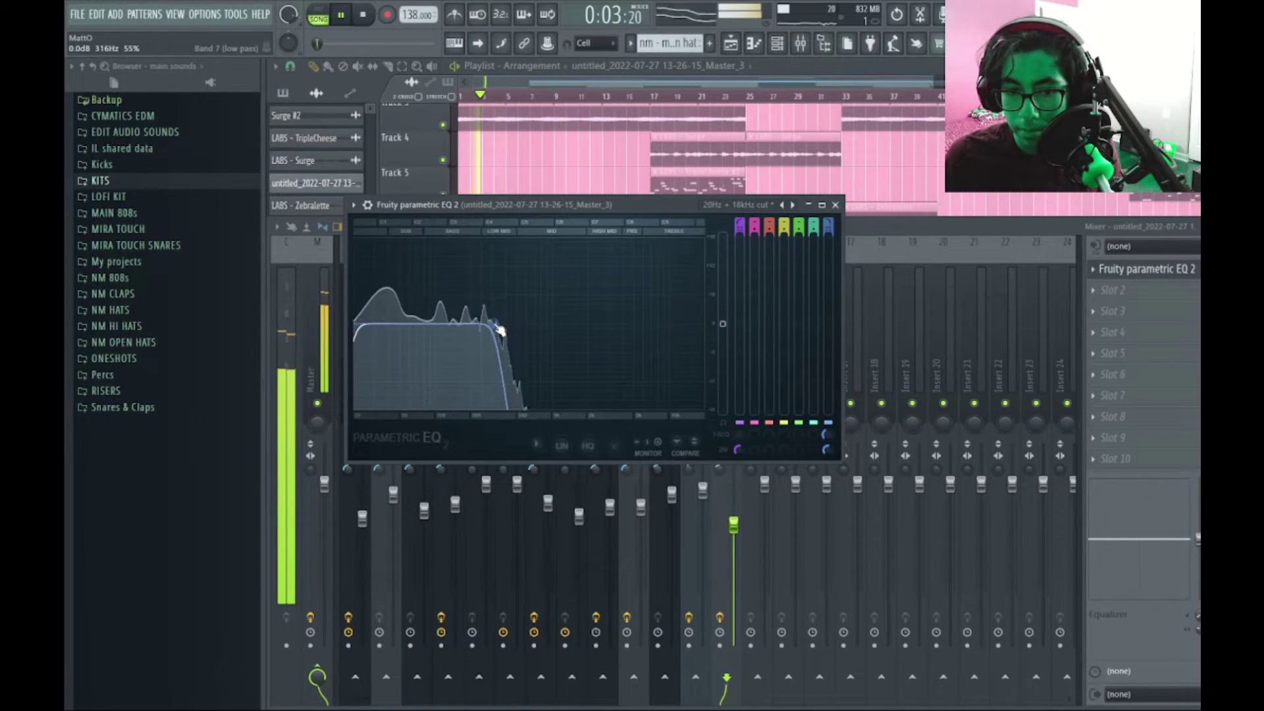
key(space)
key(space)
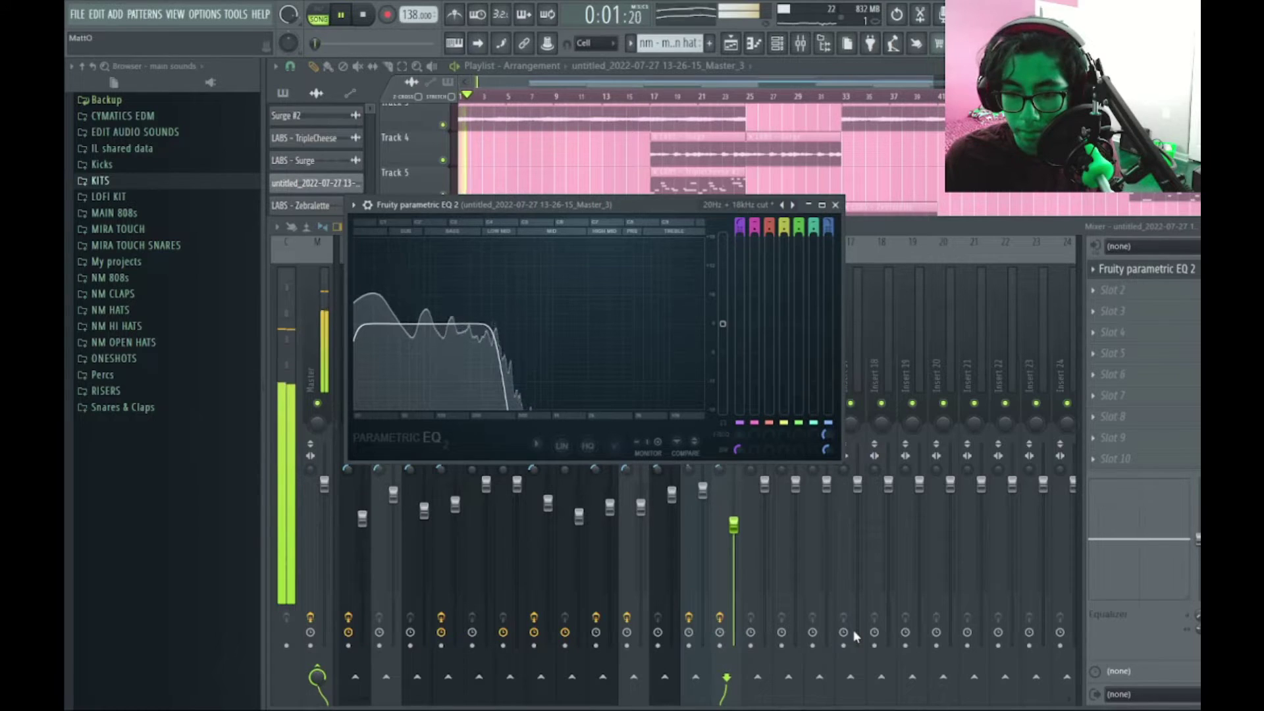
Step: Create an automation clip for the EQ's Band 7 frequency and shape it to dip around bars 4 and 5, rising to bar 9
click(863, 553)
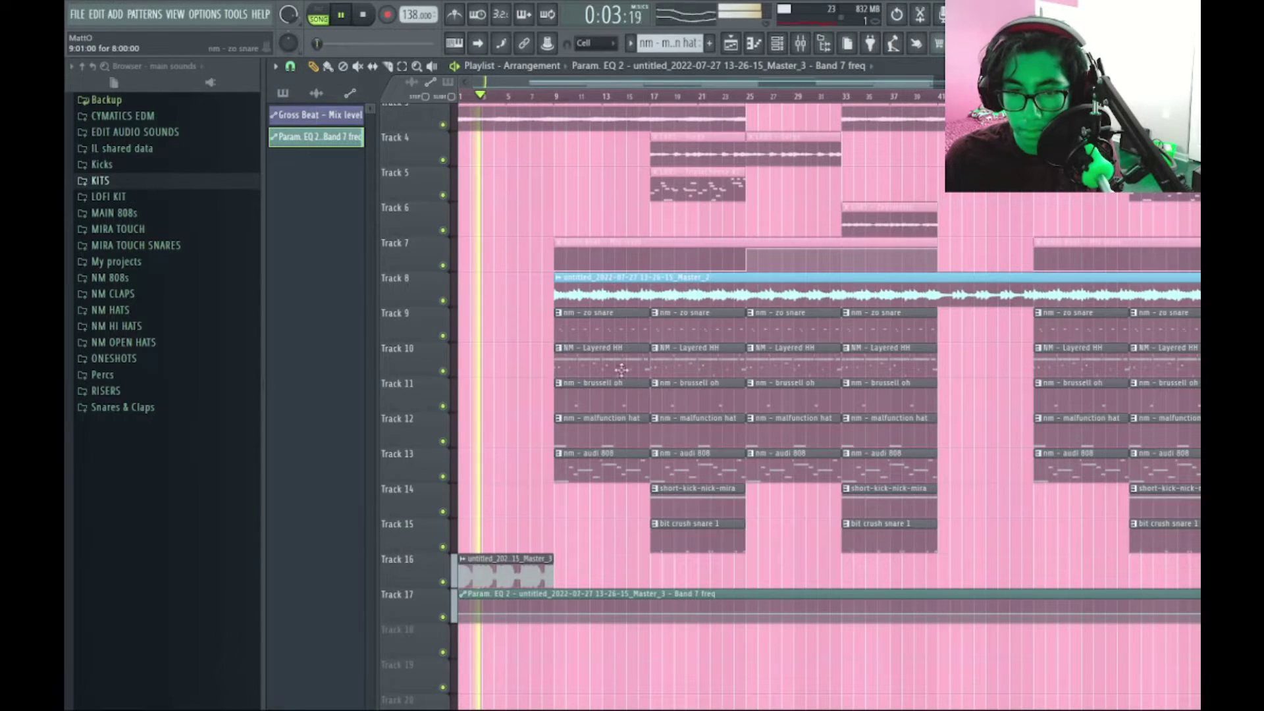
scroll(527, 582, down, 3)
ctrl+scroll(704, 523, up, 5)
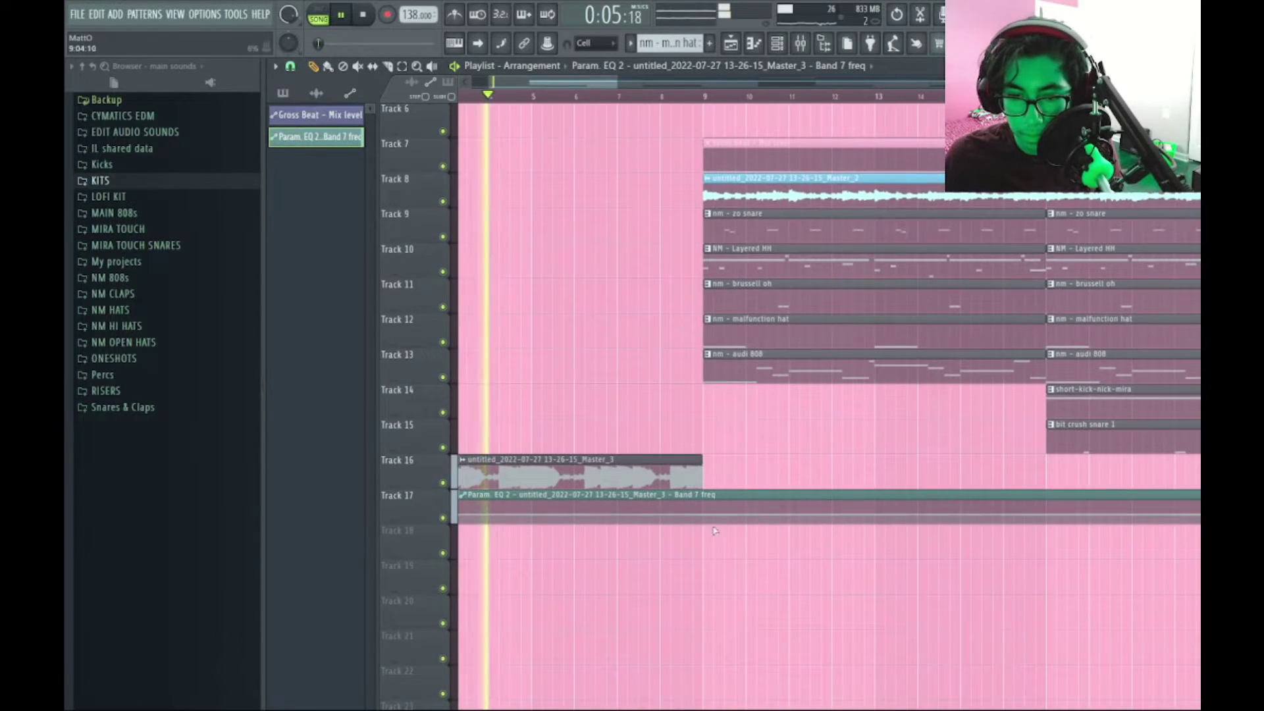
ctrl+scroll(606, 552, up, 3)
scroll(605, 551, up, 1)
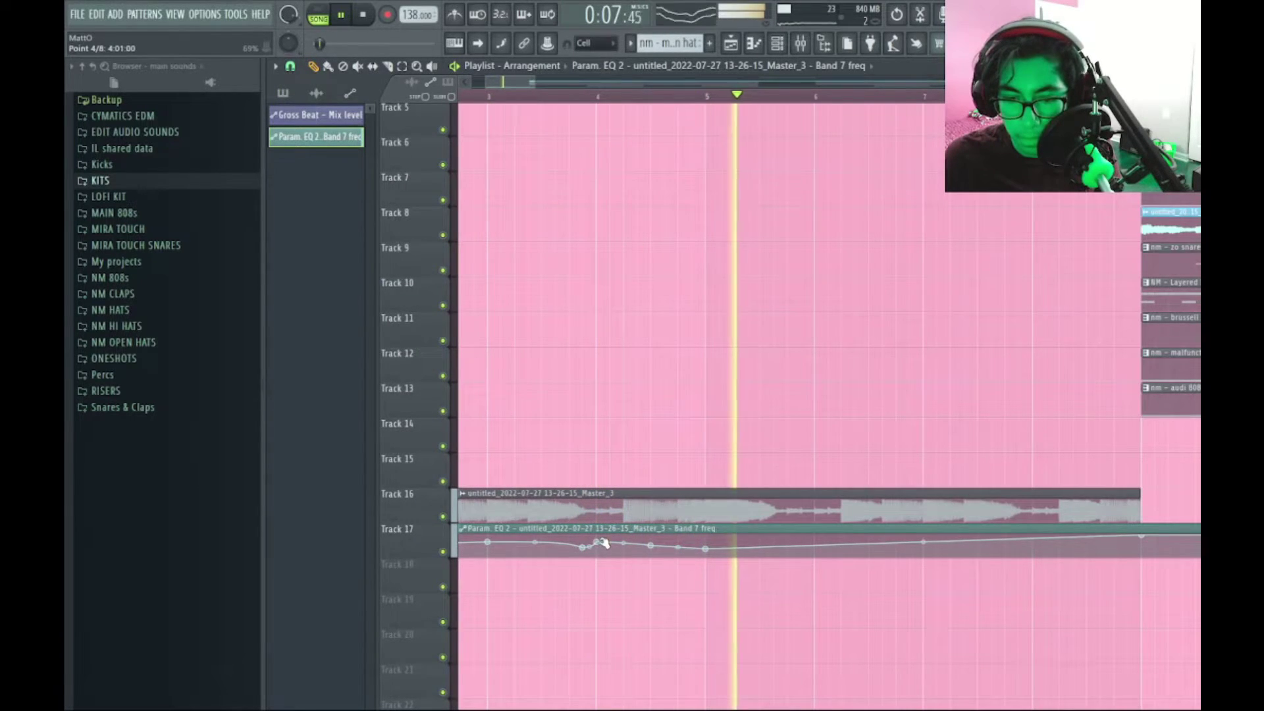
ctrl+scroll(719, 609, down, 2)
ctrl+scroll(719, 609, down, 1)
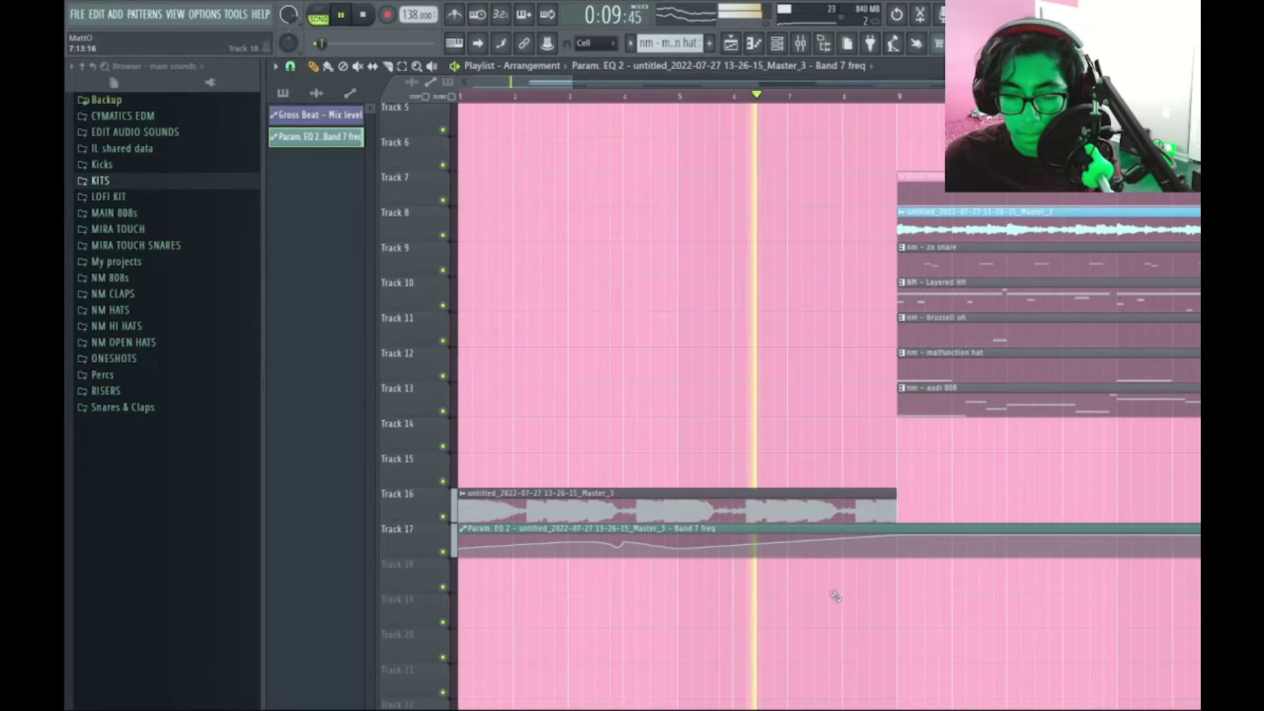
Step: Open the mixer track of the Master_2 audio clip and set its stereo separation to 16% separated
ctrl+scroll(730, 597, down, 1)
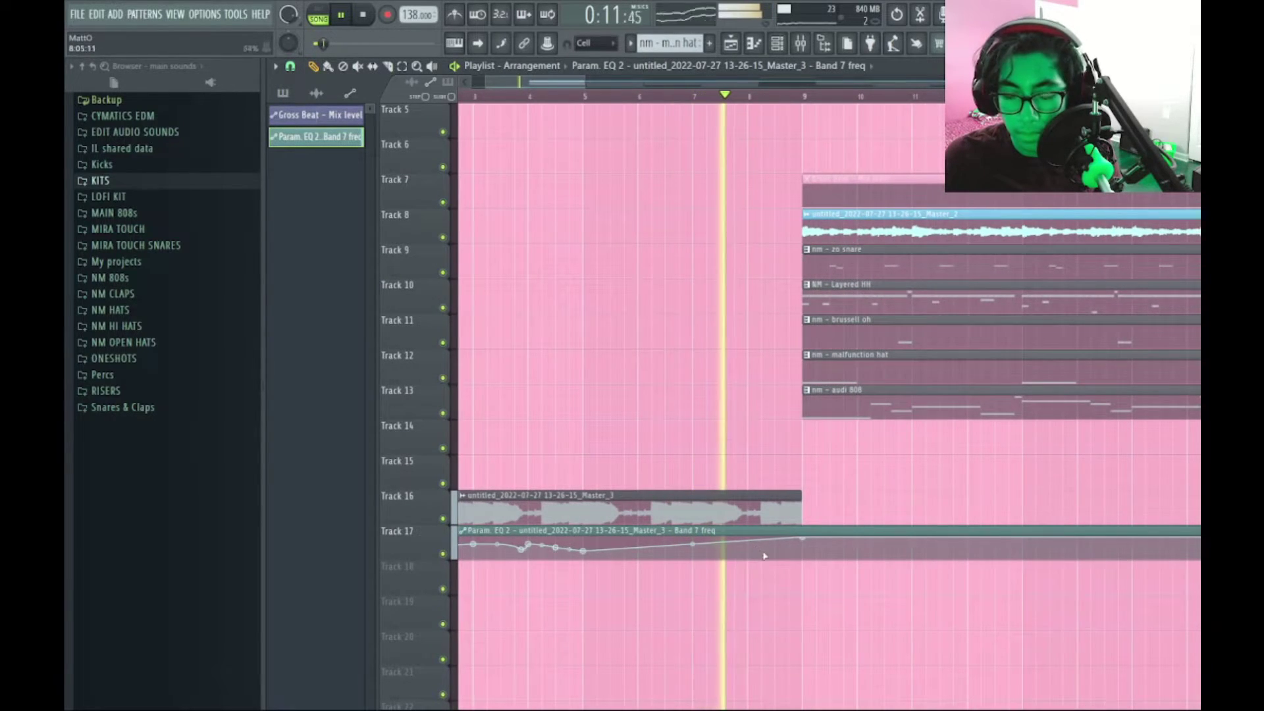
ctrl+scroll(783, 587, down, 1)
ctrl+scroll(783, 588, down, 3)
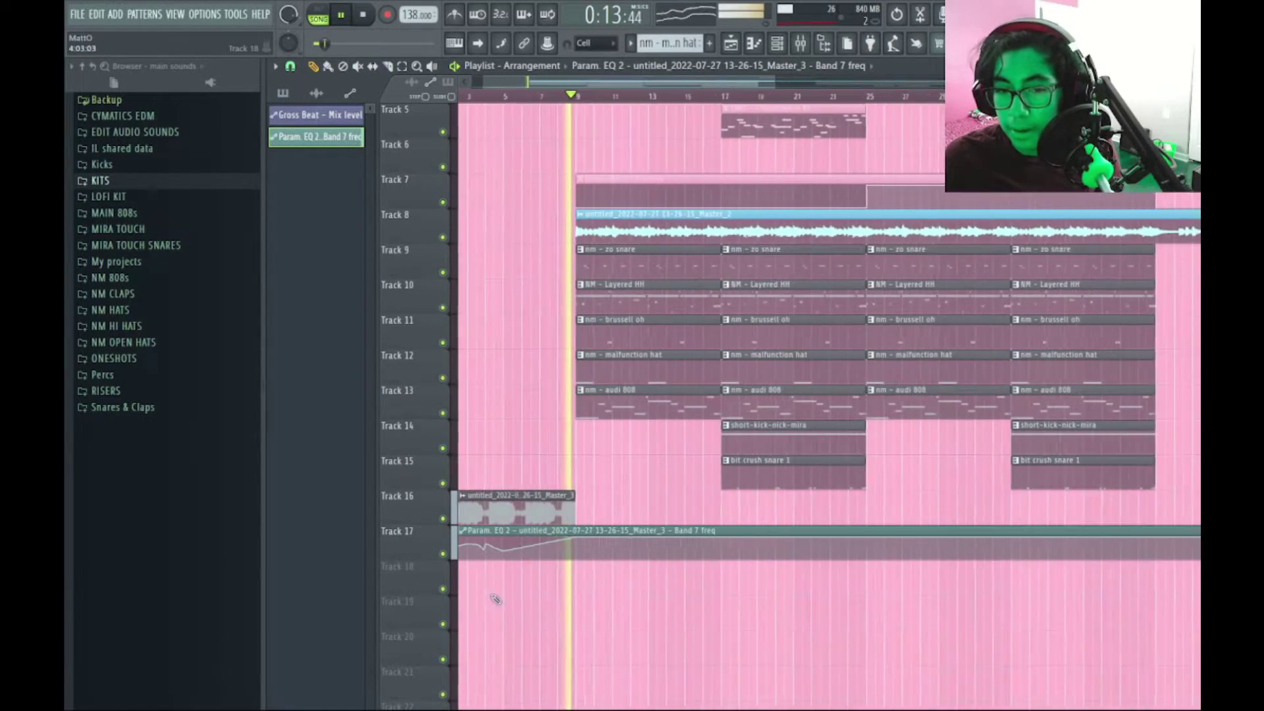
ctrl+scroll(572, 615, down, 2)
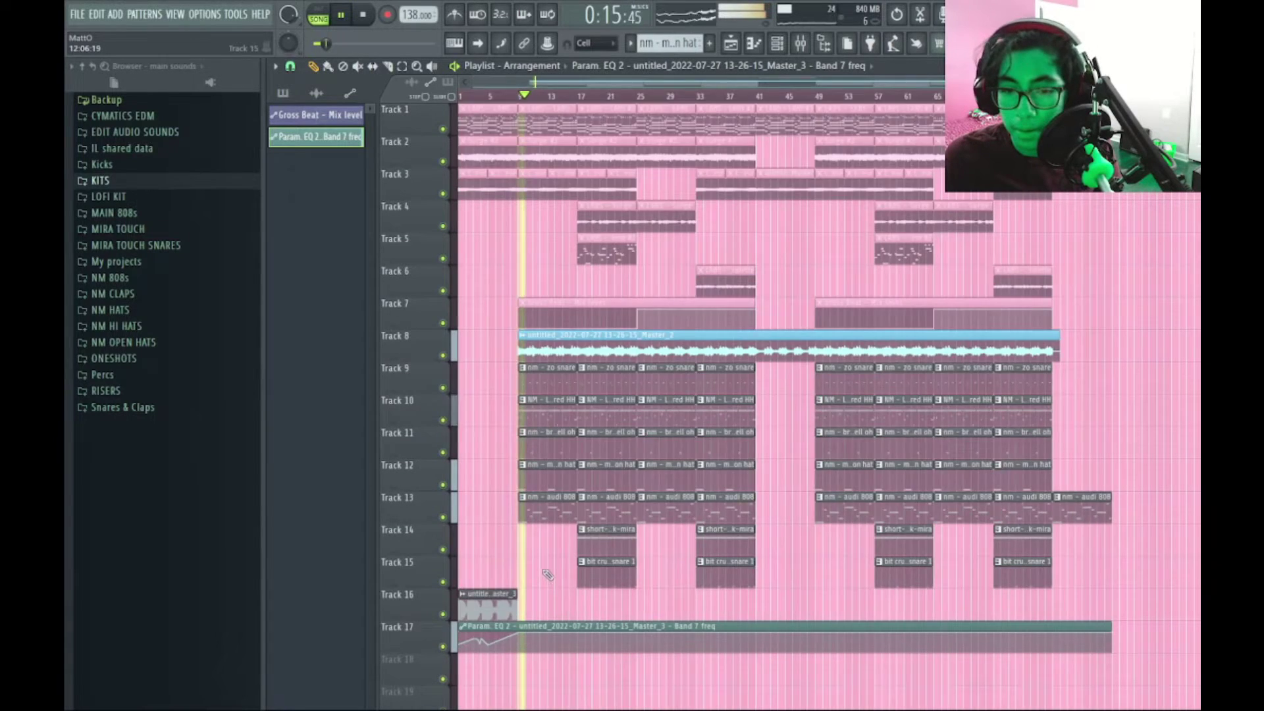
alt+scroll(553, 588, down, 1)
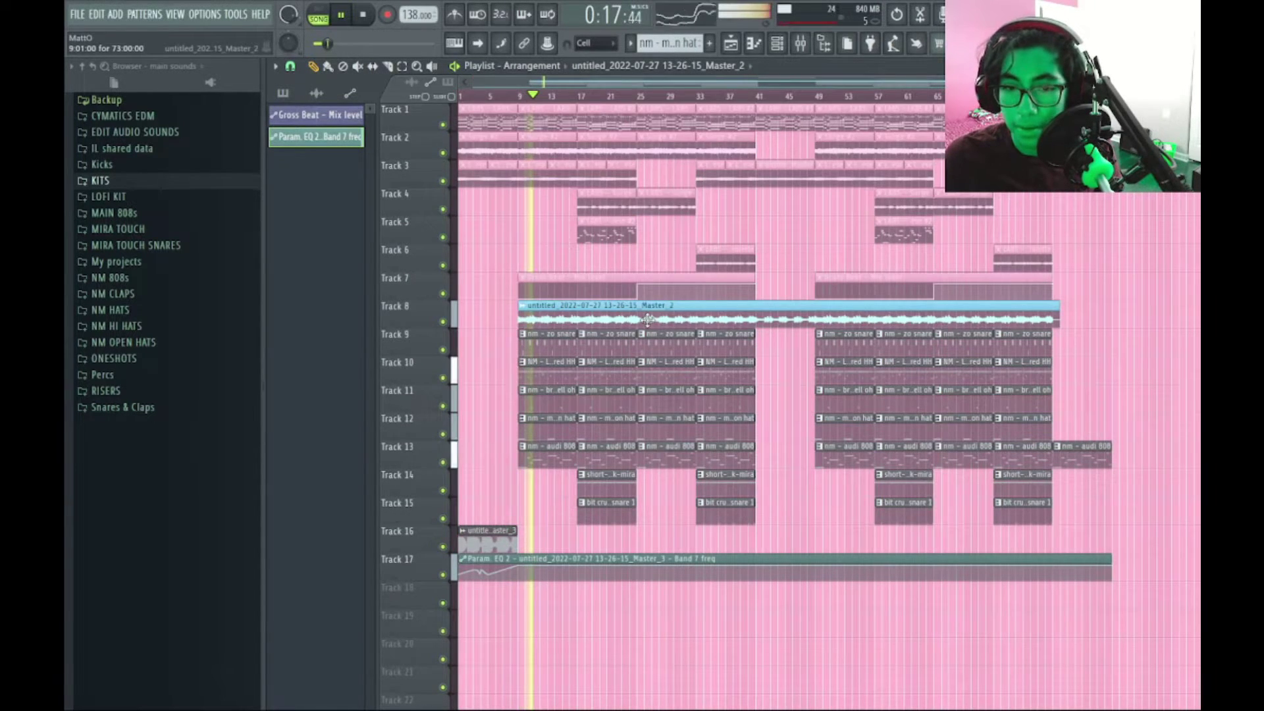
double_click(648, 320)
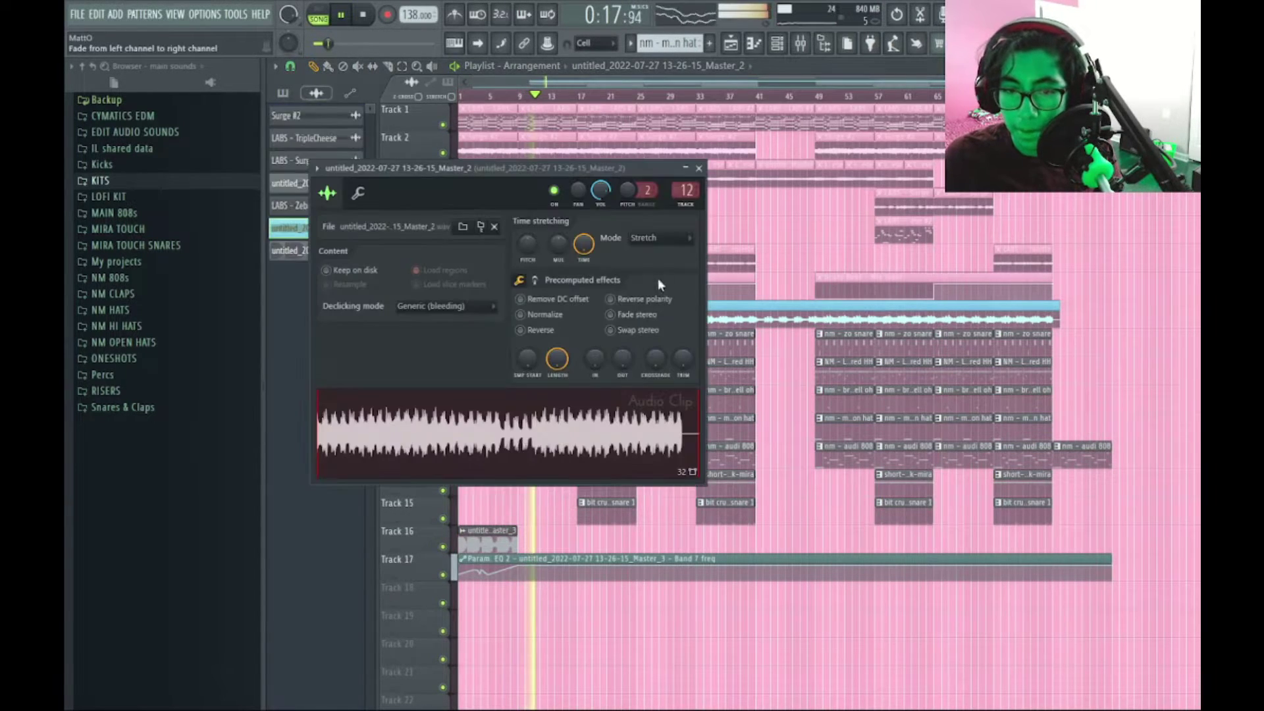
double_click(687, 191)
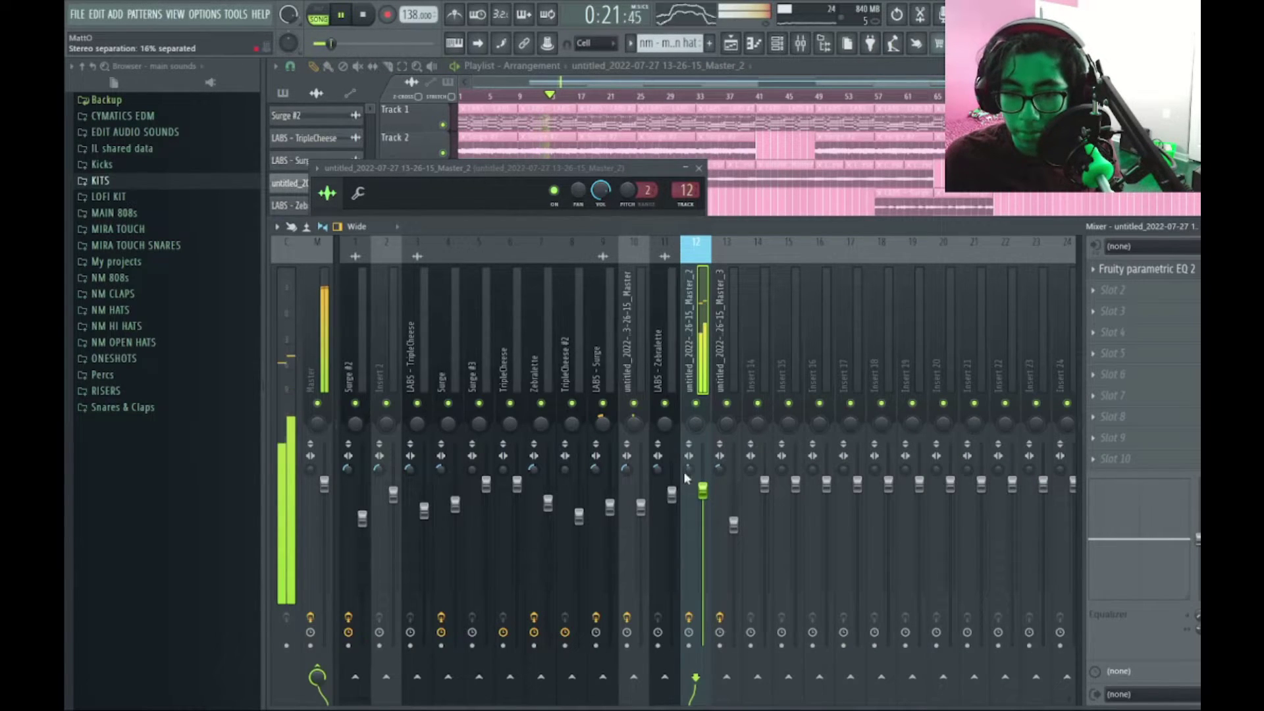
key(F9)
click(699, 169)
Step: Move the Master_3 channel up in the channel rack so it sits directly beneath Master_2
key(F6)
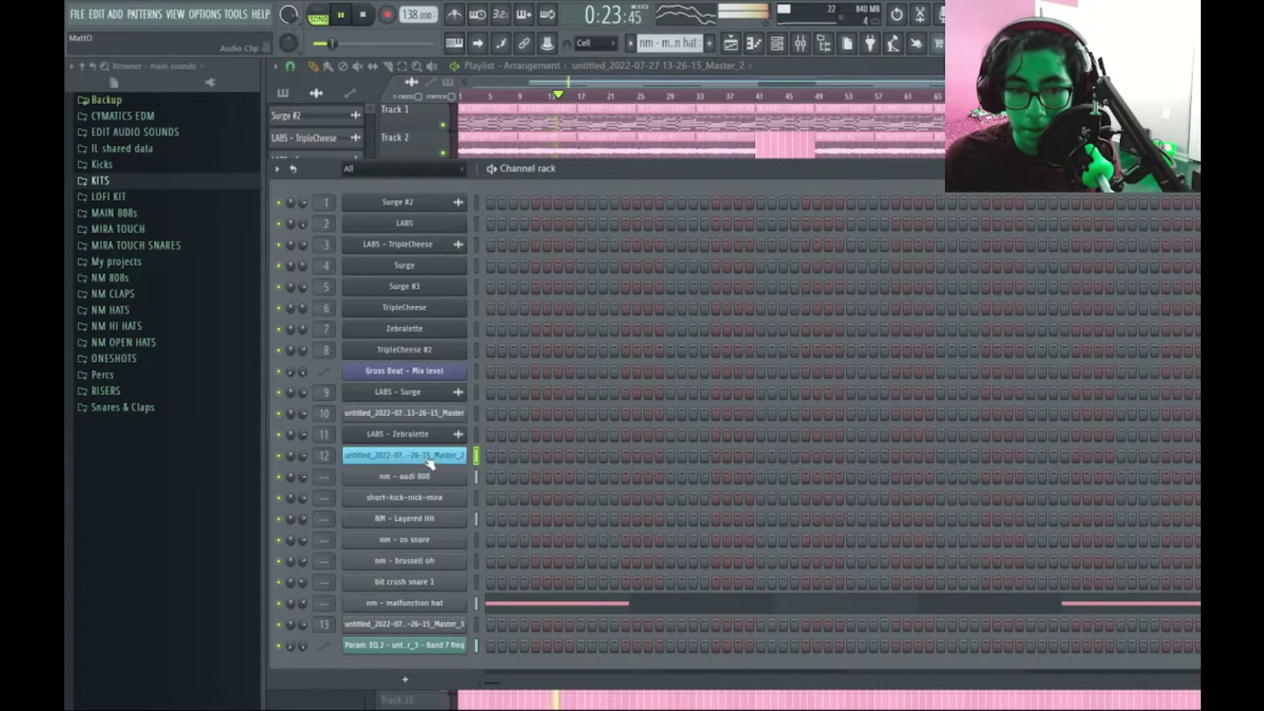
click(475, 623)
key(alt+Up)
key(alt+Up)
key(alt+Up)
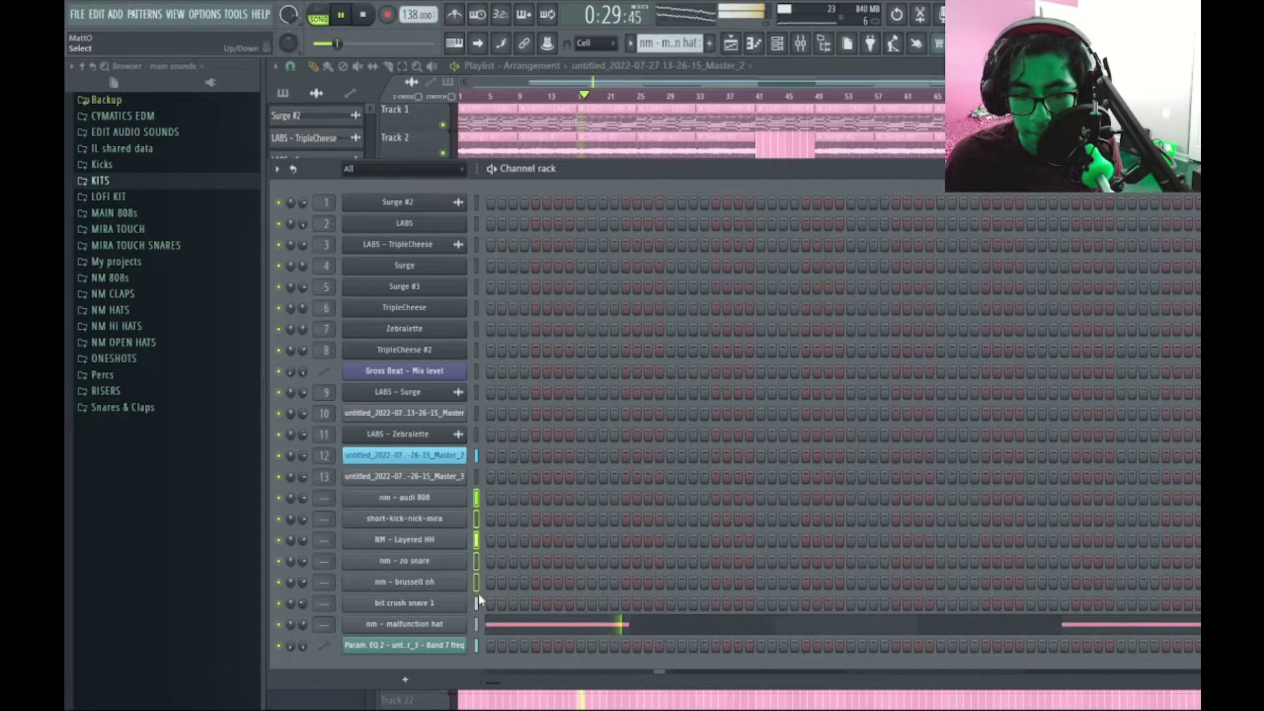
Step: Route the drum channels to mixer tracks 14 to 20 and lower the nm - audi 808 volume slightly
key(F9)
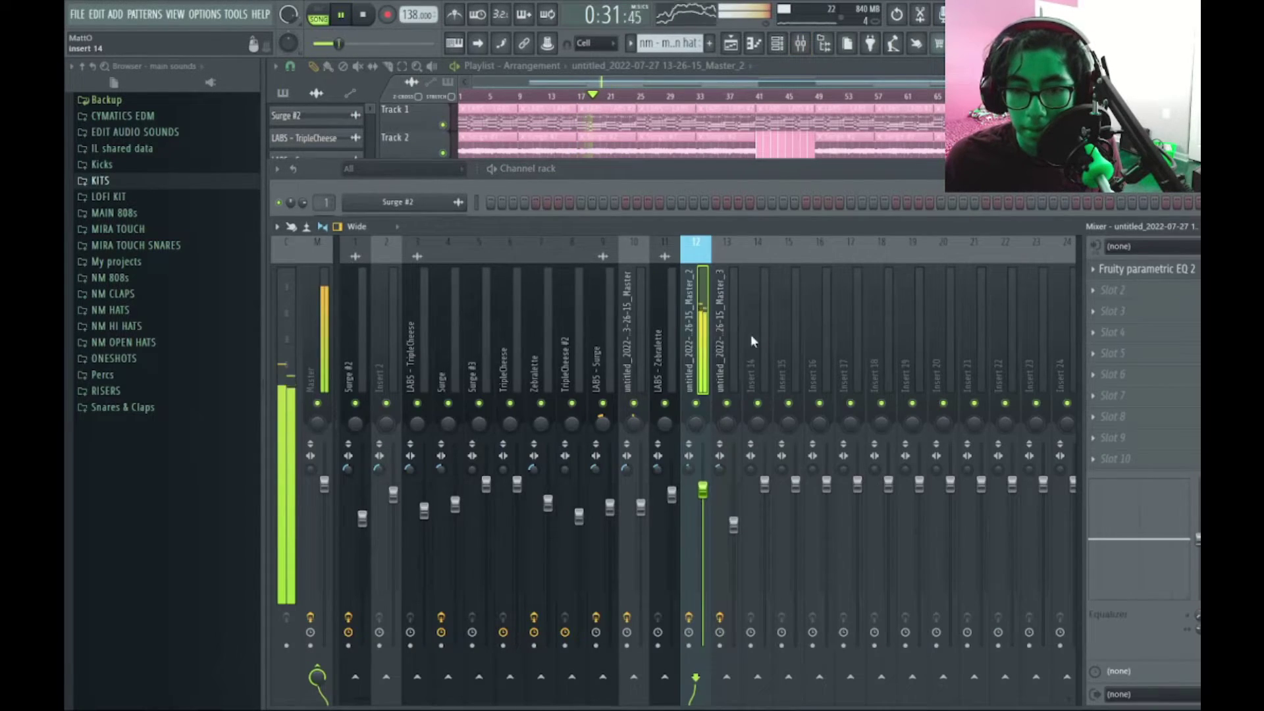
click(763, 338)
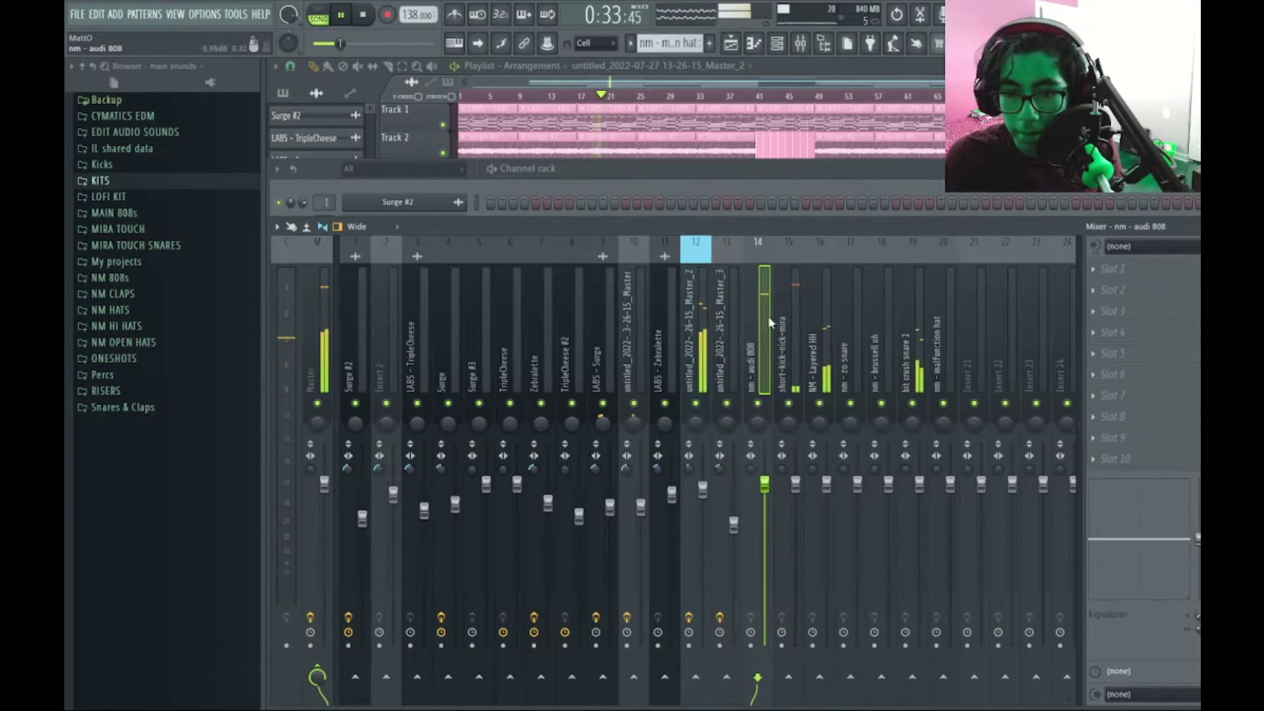
click(764, 487)
key(F9)
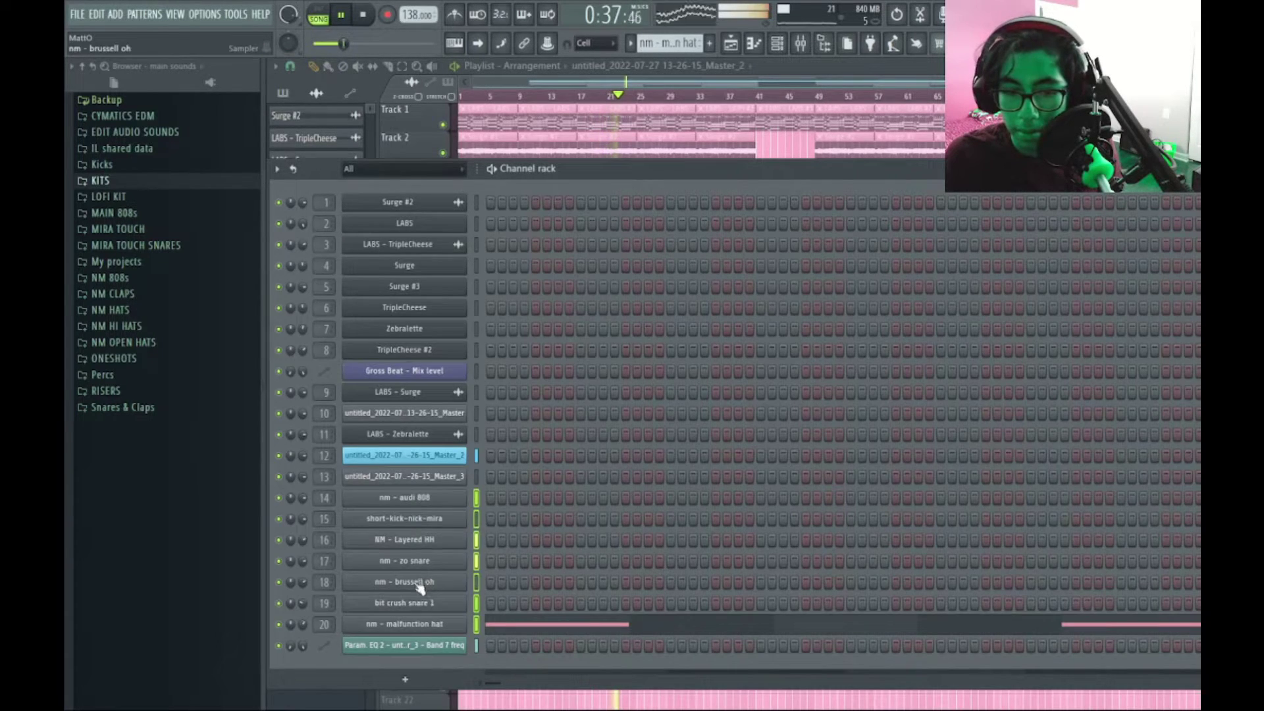
Step: Inspect the nm - audi 808 channel's settings and return to the mixer
click(410, 500)
click(372, 216)
click(347, 213)
key(Escape)
key(Escape)
key(F6)
key(F9)
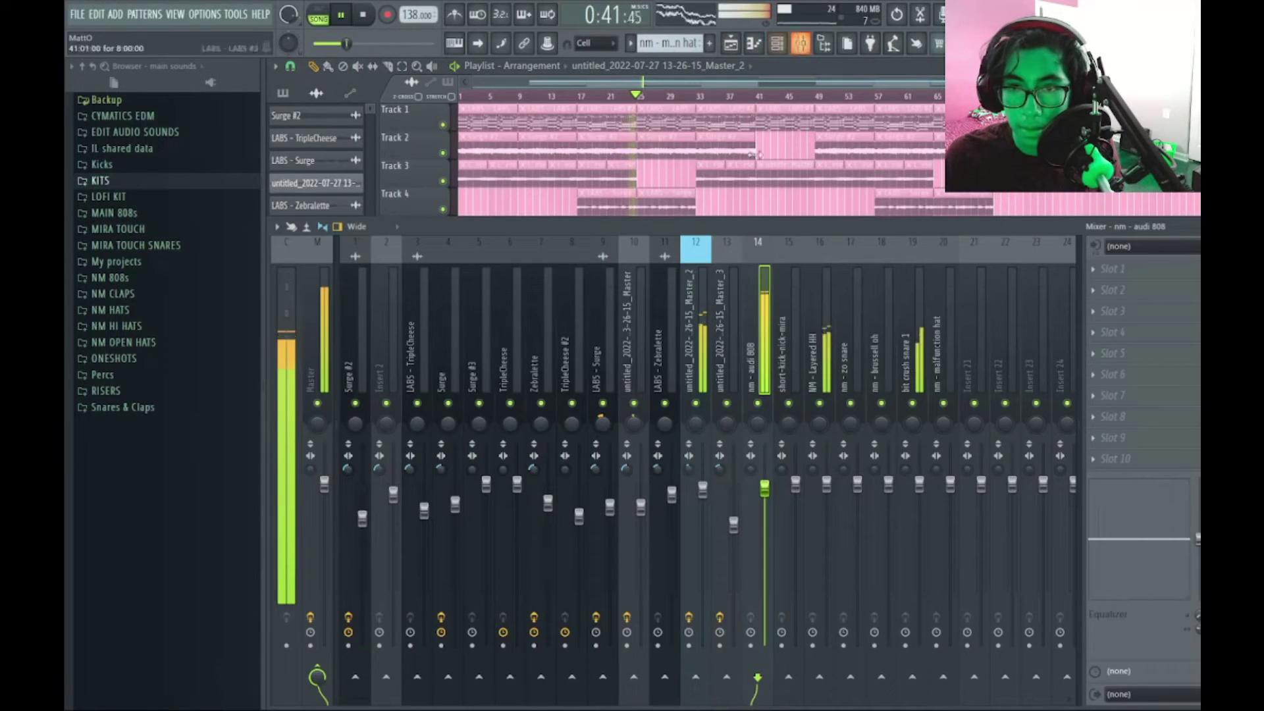
Step: Raise the nm - zo snare volume slightly and lower nm - brussell oh to 85% in the mixer
click(859, 323)
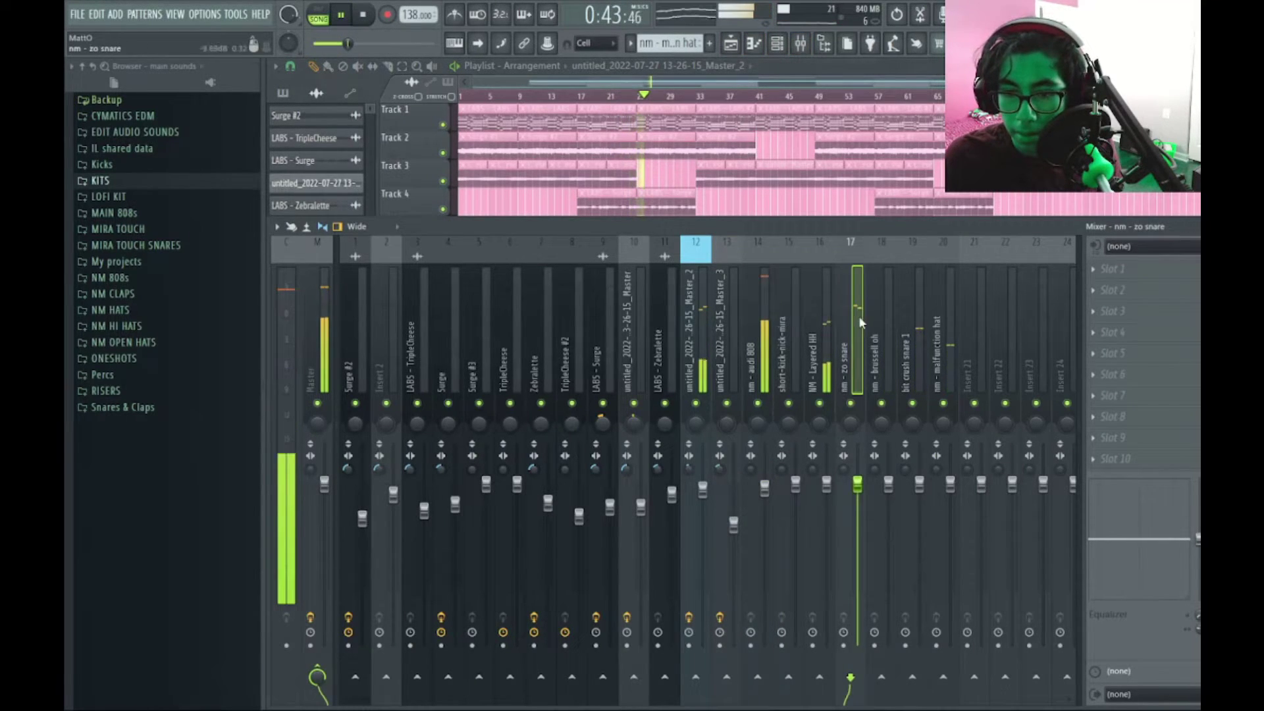
drag(857, 484, 856, 479)
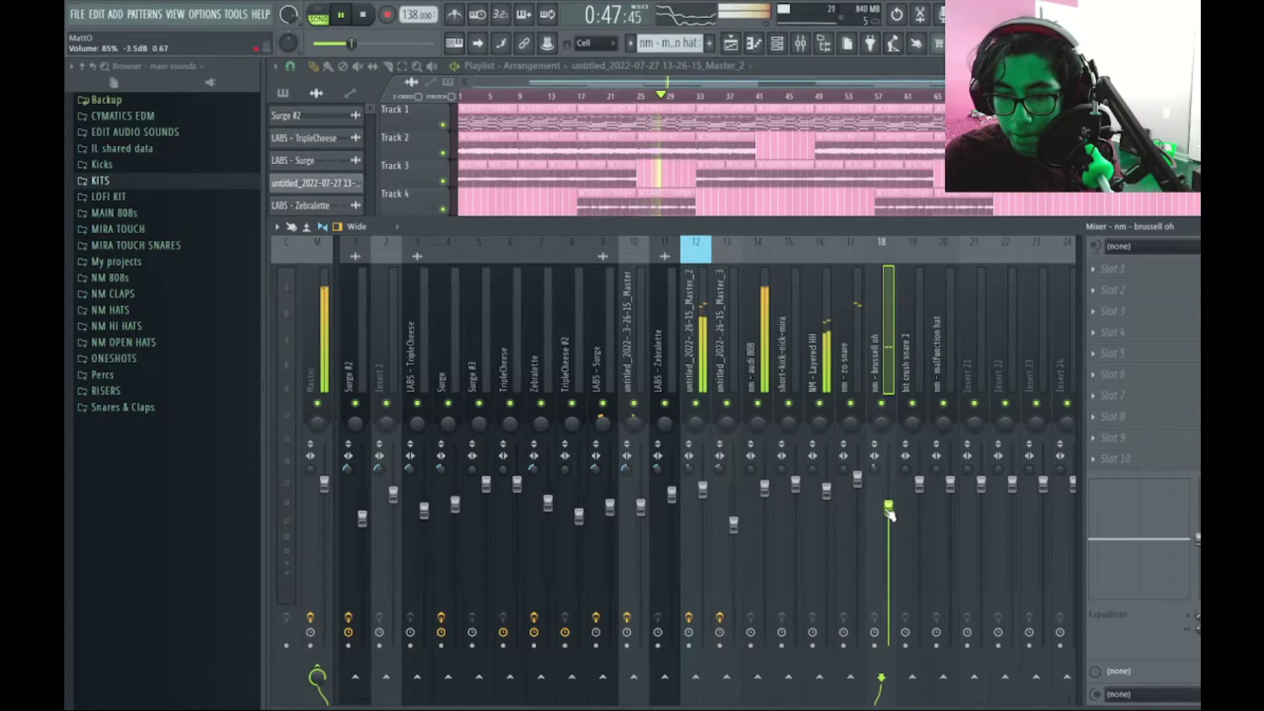
Step: Add Fruity Reeverb 2 to the nm - brussell oh mixer track and adjust its wet level
click(795, 218)
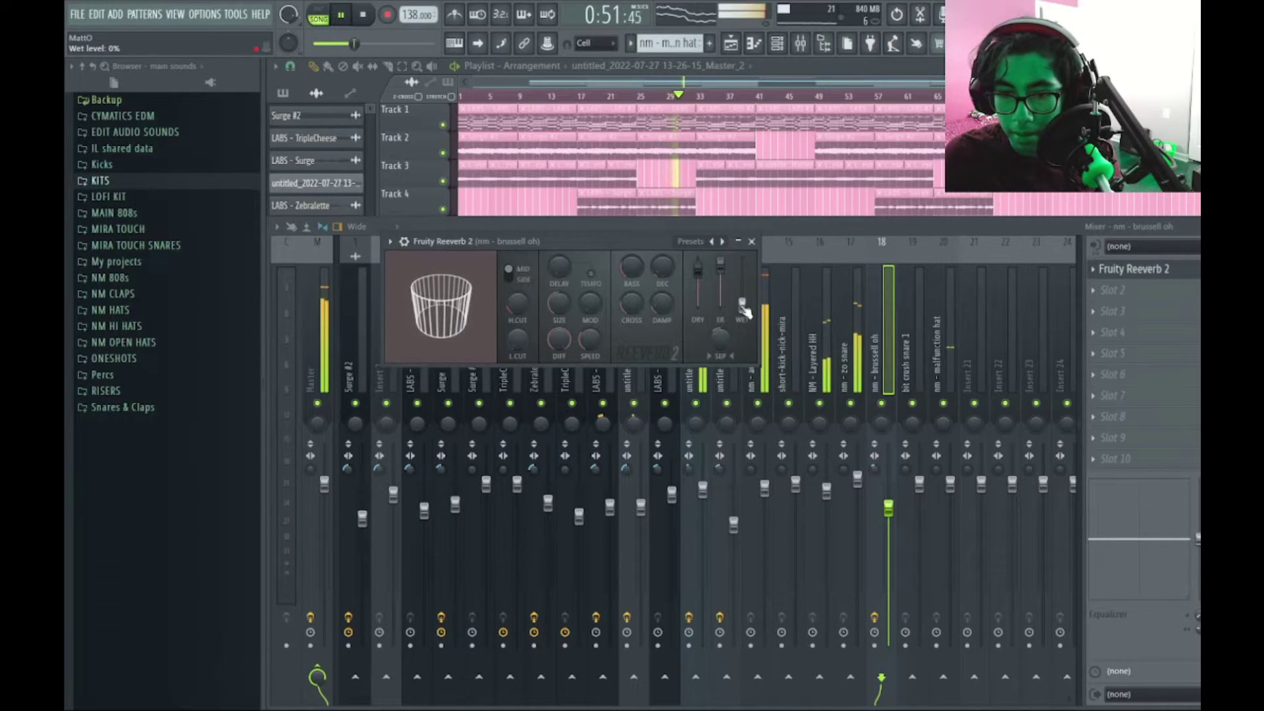
click(751, 242)
click(1133, 270)
click(751, 242)
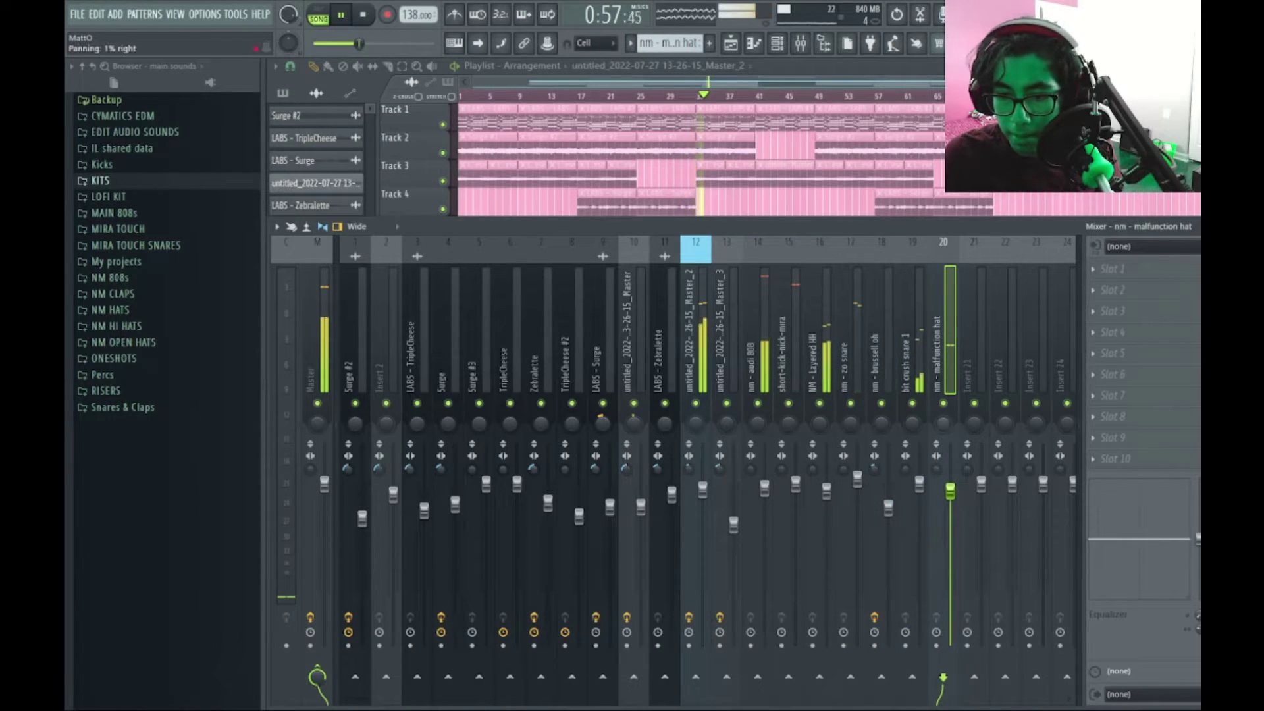
Step: Lower the bit crush snare 1 volume and fine-tune the NM - Layered HH and short-kick-nick-mira mixer tracks
click(925, 446)
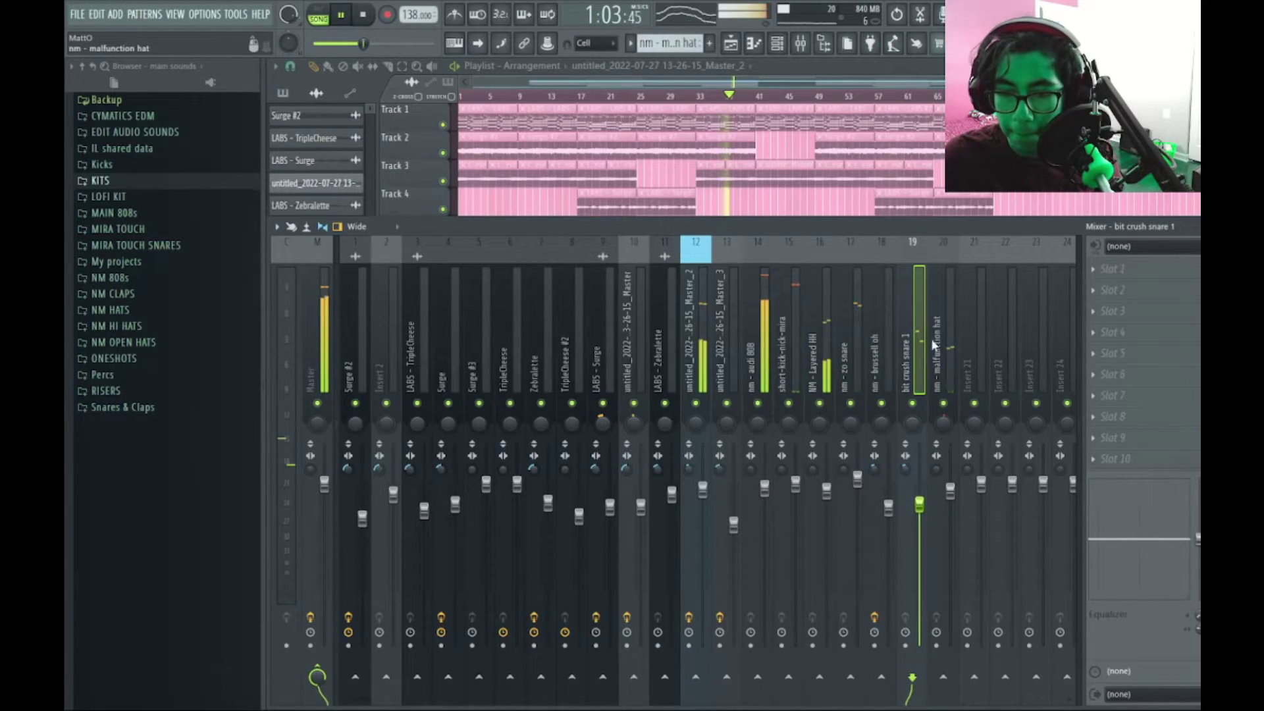
click(820, 428)
click(791, 428)
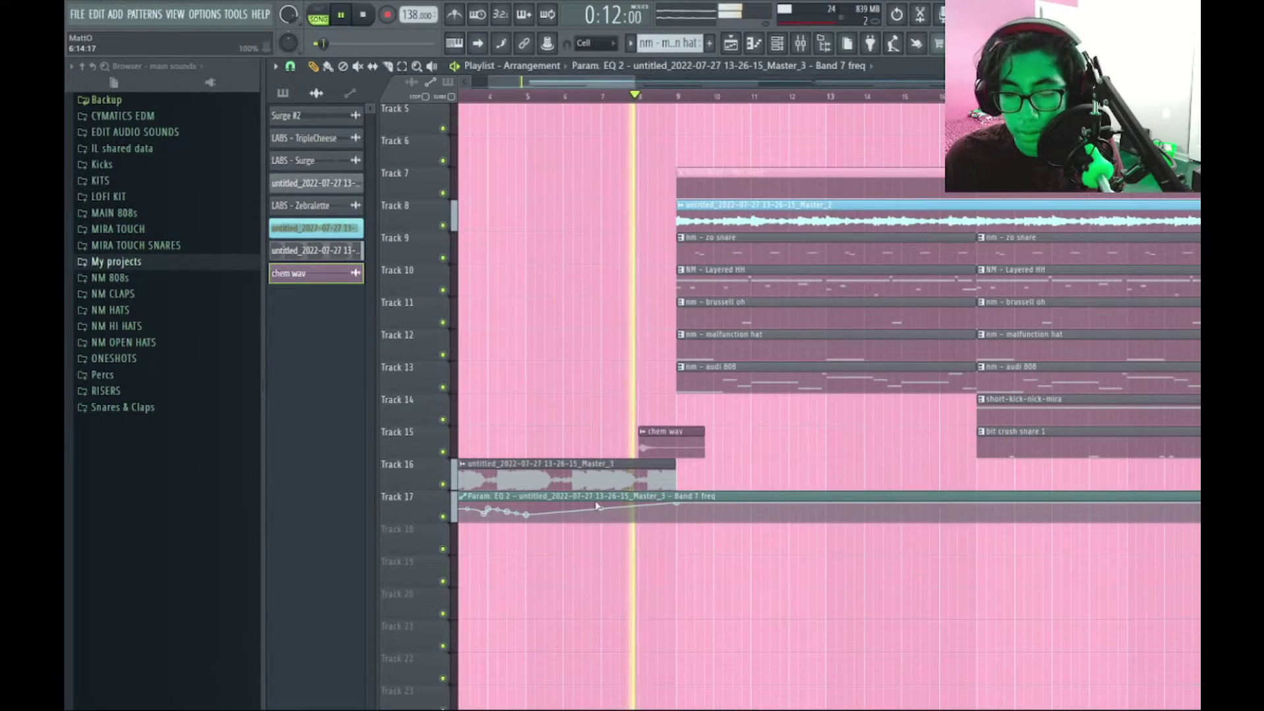
Step: Route the chem wav clip to mixer track 21 with Fruity delay 2 and set its volume to 90%
double_click(649, 445)
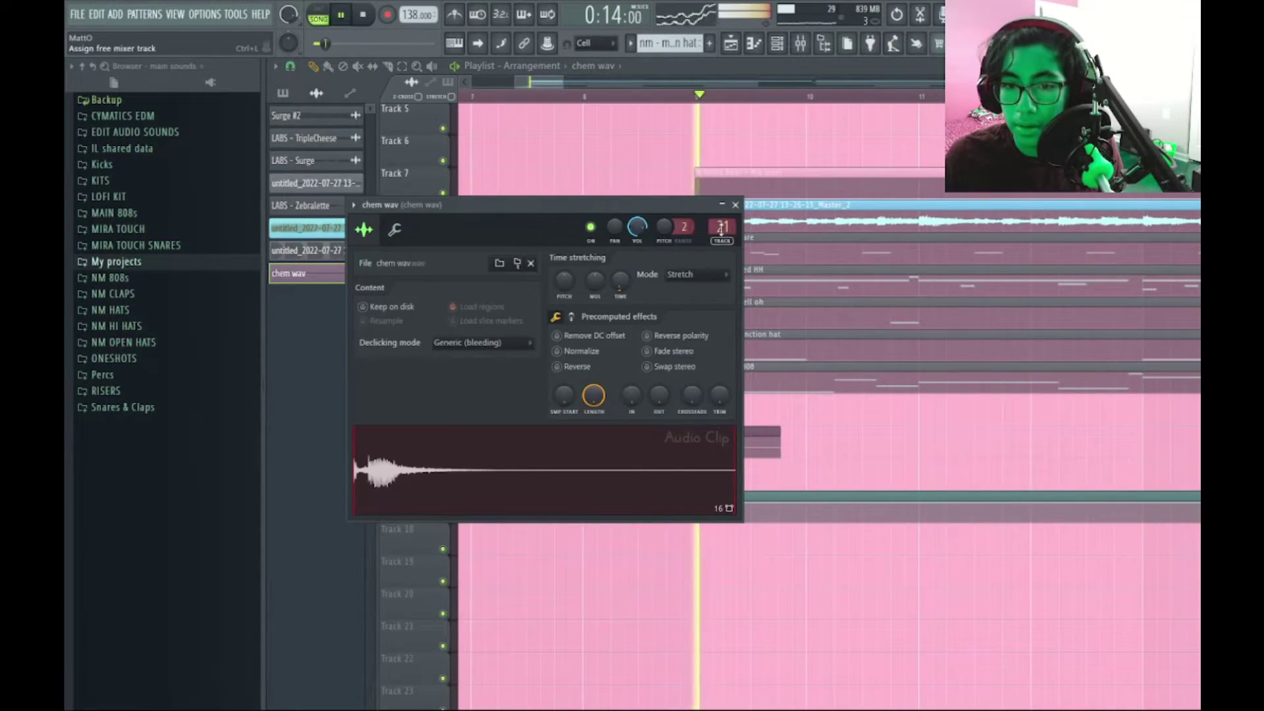
click(721, 230)
key(space)
key(space)
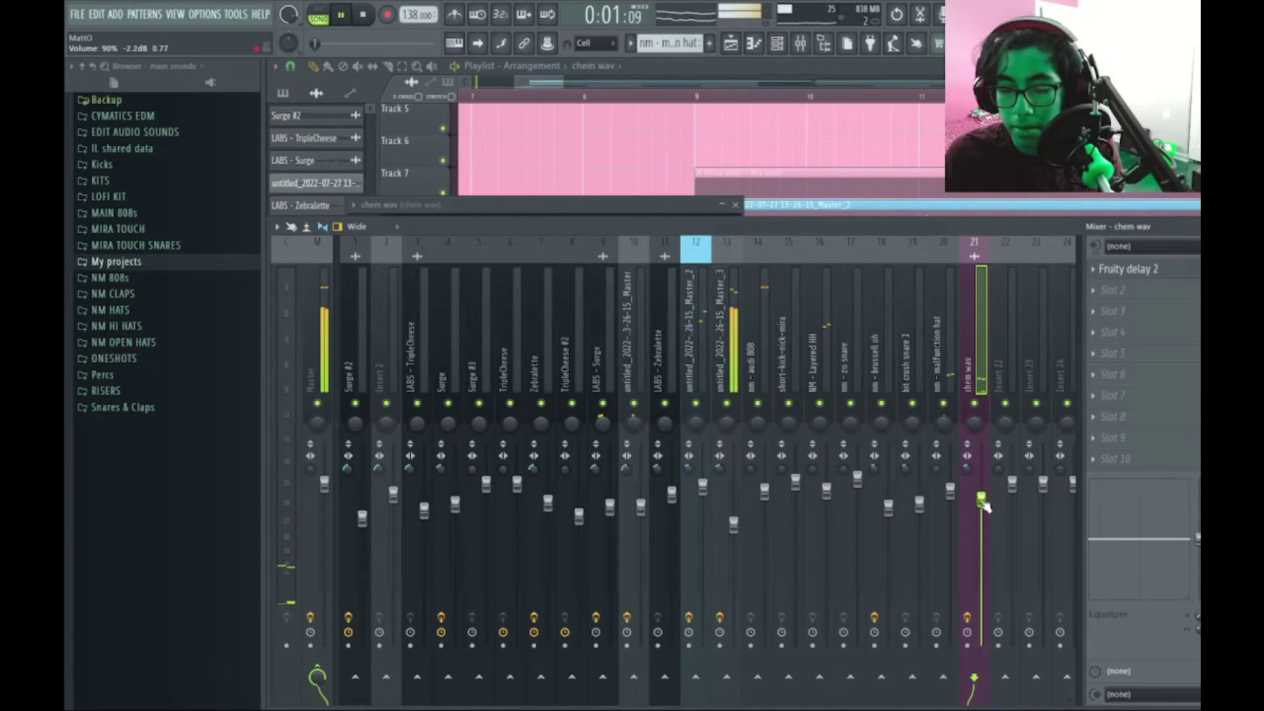
key(Escape)
key(Escape)
Step: Add riser 8 sfx as a one-bar clip at bar 8 on mixer track 22, using Stretch mode, pitch range 8 and about +360 cents pitch
scroll(743, 382, down, 6)
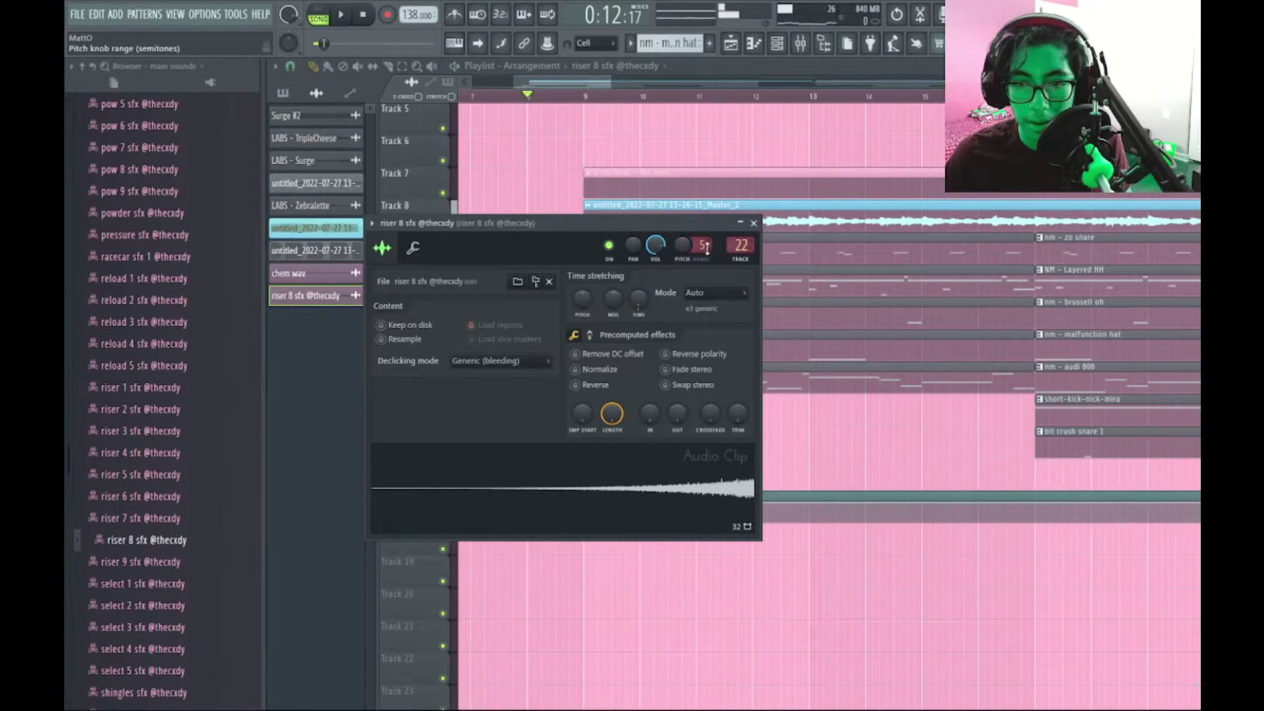
drag(689, 240, 680, 227)
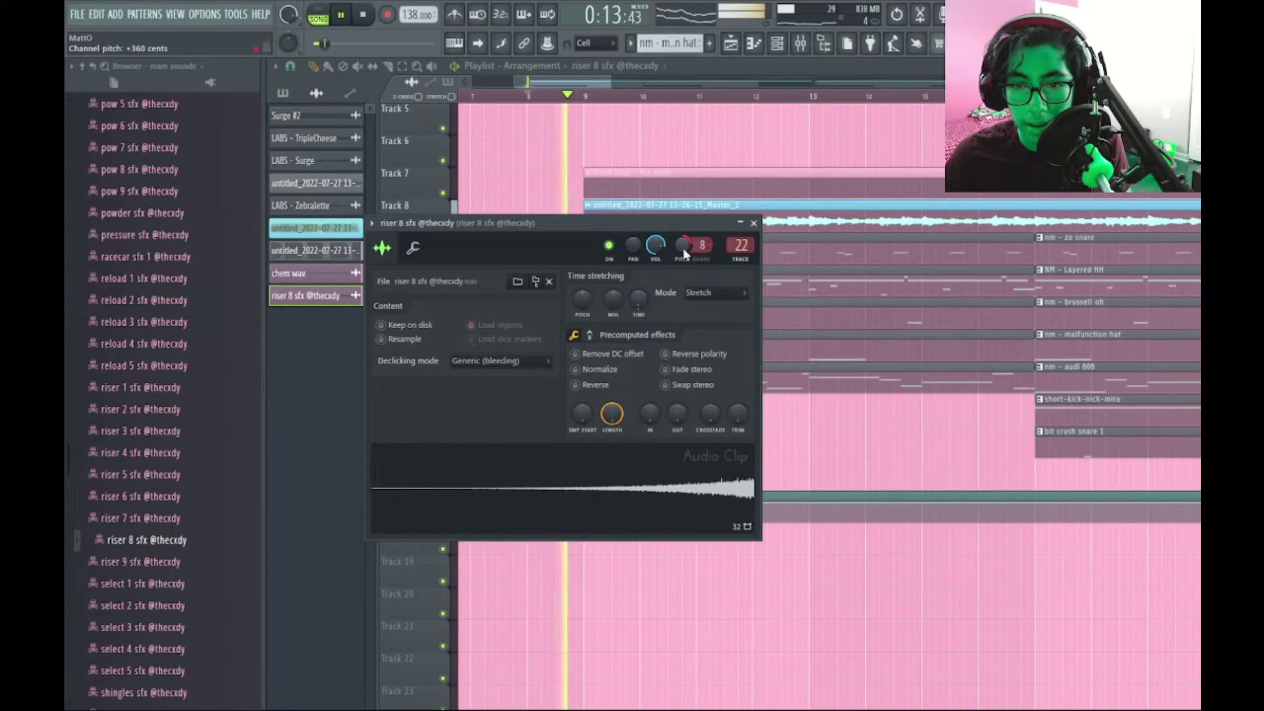
key(space)
key(Escape)
key(Escape)
key(Escape)
click(732, 53)
Step: Move the riser 8 sfx and chem wav clips to playlist tracks 18 and 19, and copy chem wav to bar 25
scroll(651, 427, down, 8)
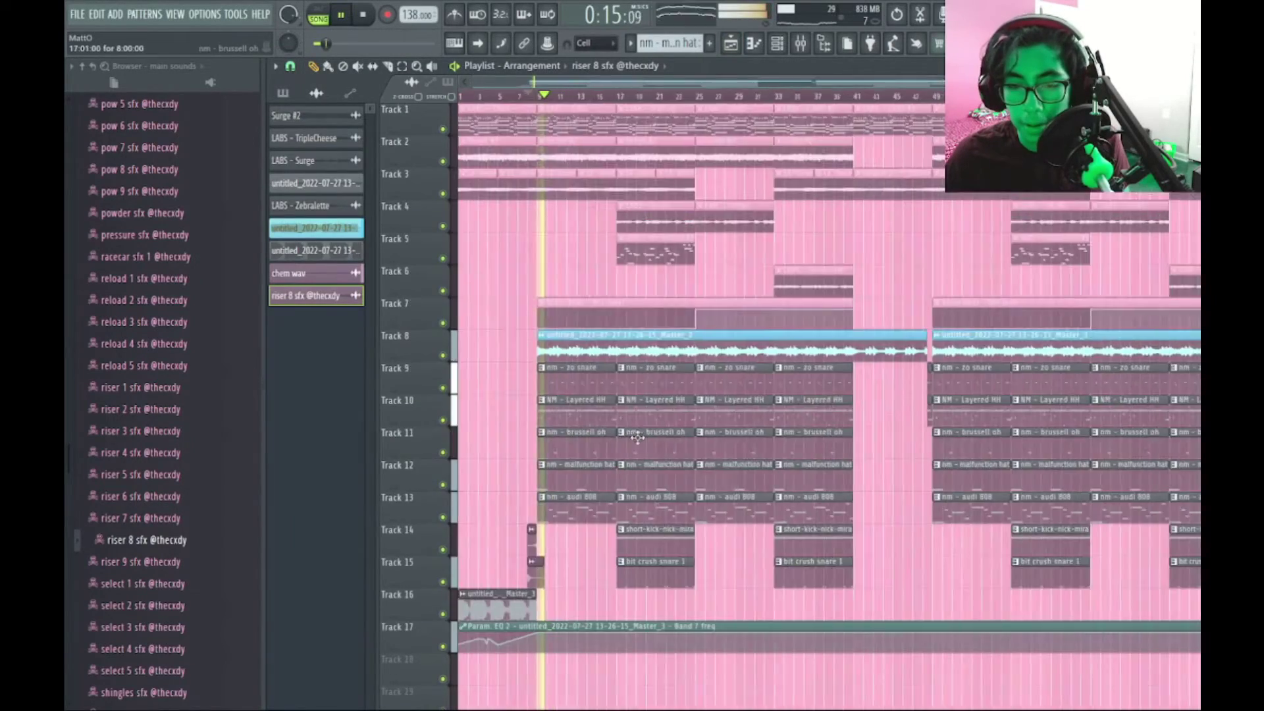
scroll(592, 460, up, 4)
scroll(635, 435, down, 1)
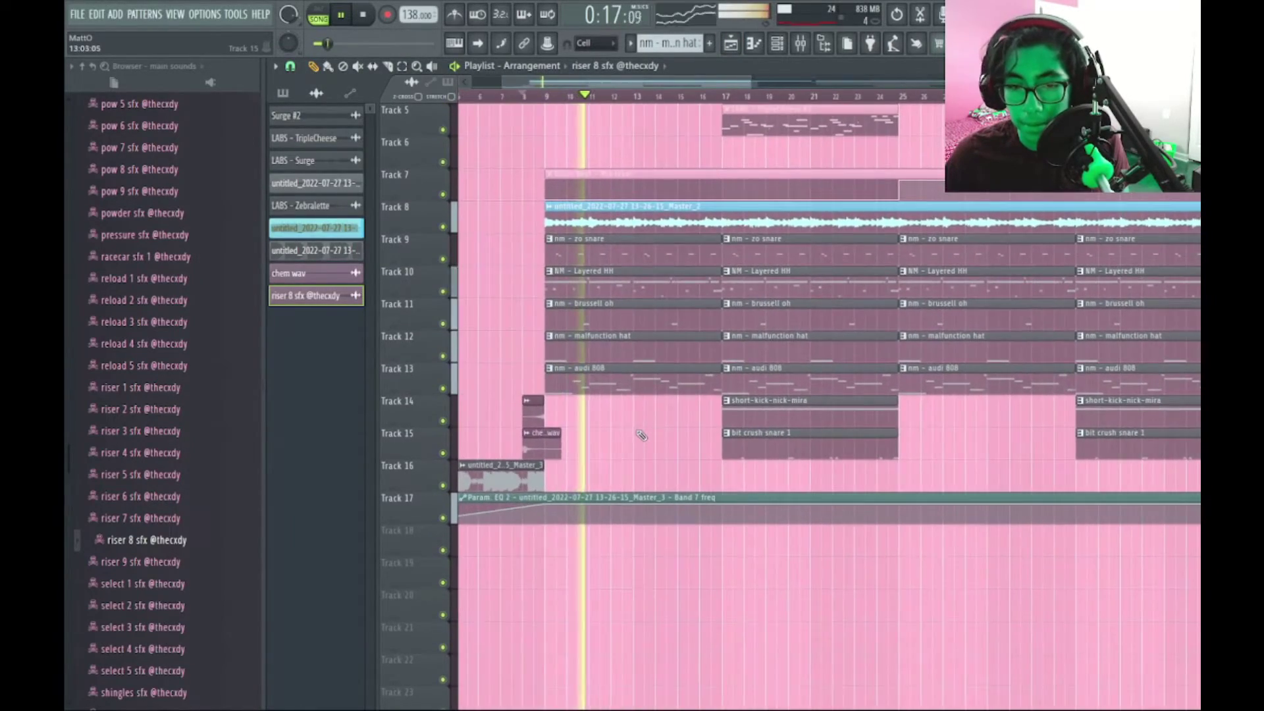
scroll(612, 451, down, 4)
scroll(566, 447, down, 3)
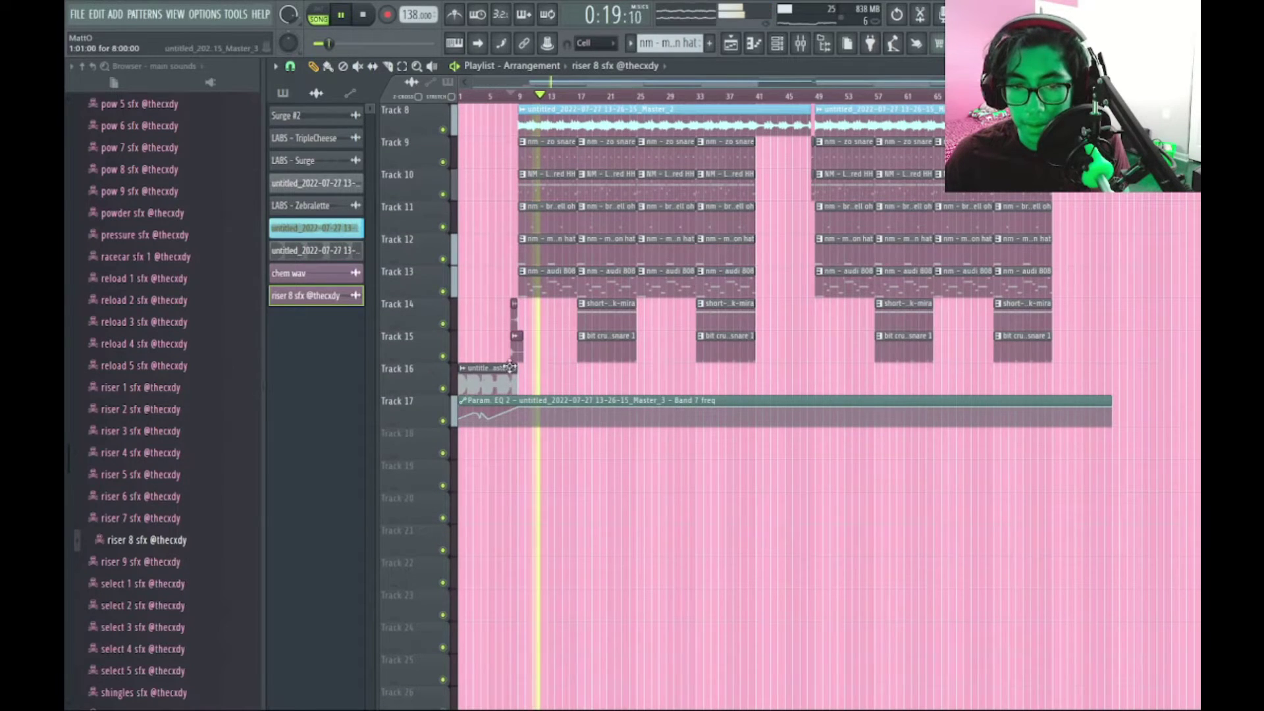
key(shift+Down)
key(shift+Down)
key(shift+Down)
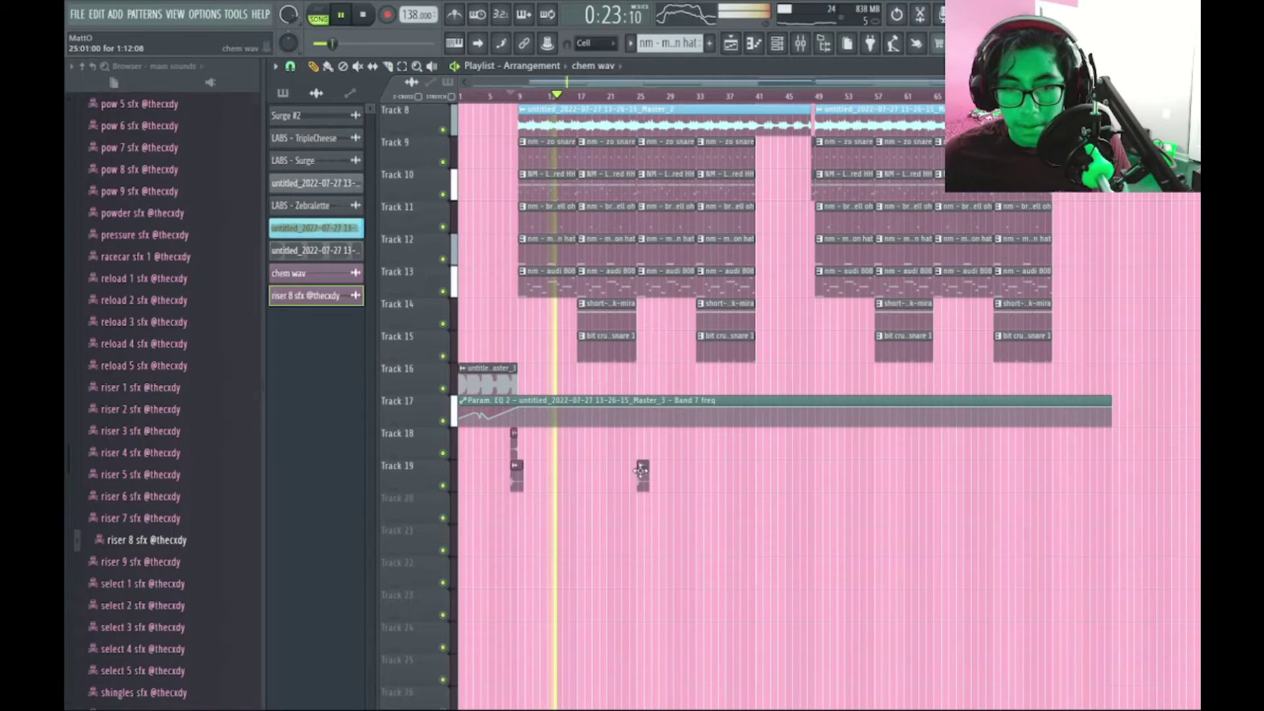
Step: Place further copies of the chem wav clip on track 19 at bar 48 and bar 65
scroll(658, 460, up, 4)
scroll(612, 432, down, 1)
drag(494, 439, 929, 442)
scroll(948, 469, down, 4)
scroll(757, 472, up, 4)
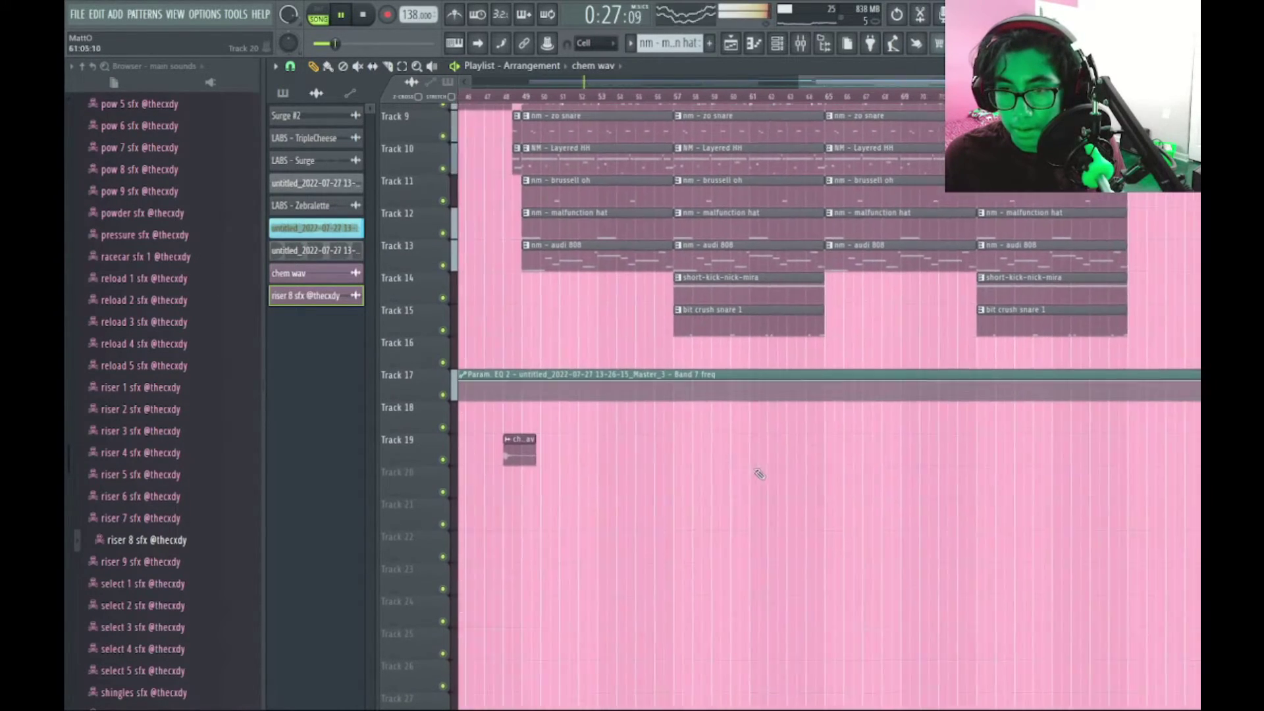
drag(826, 442, 818, 443)
scroll(830, 480, down, 4)
scroll(1007, 477, up, 3)
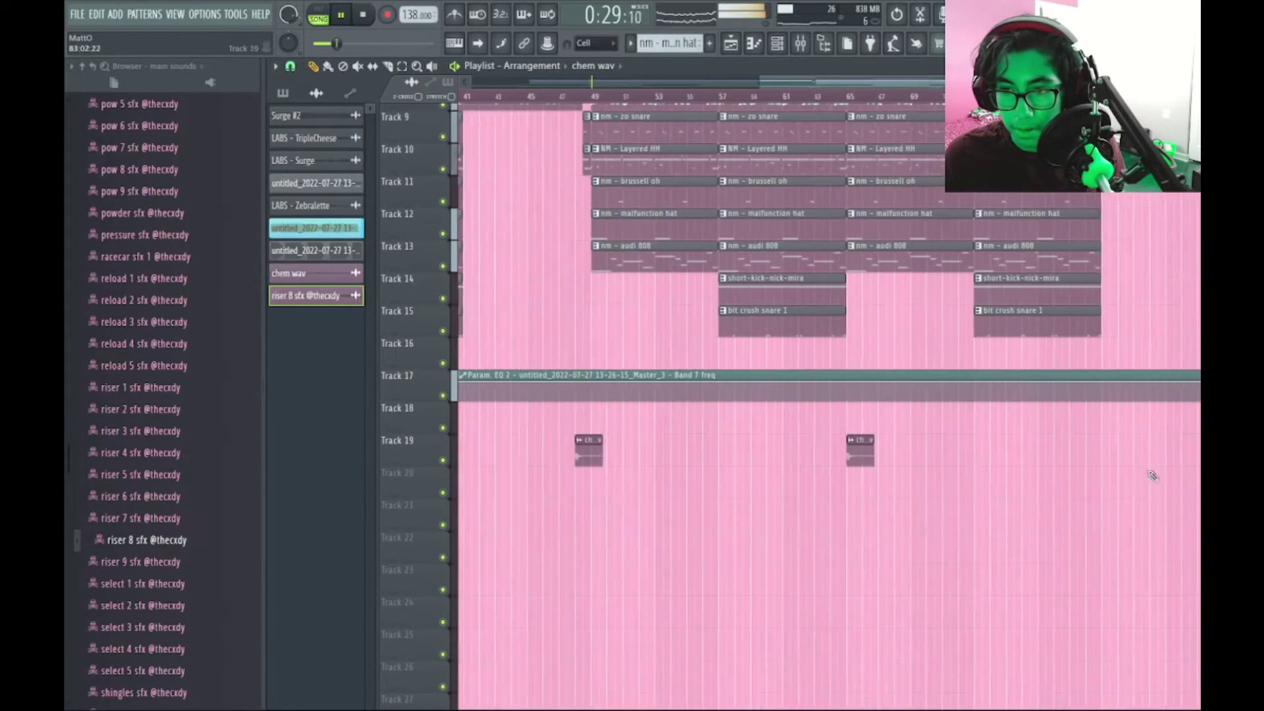
drag(890, 465, 623, 484)
scroll(995, 491, down, 4)
scroll(1044, 468, up, 3)
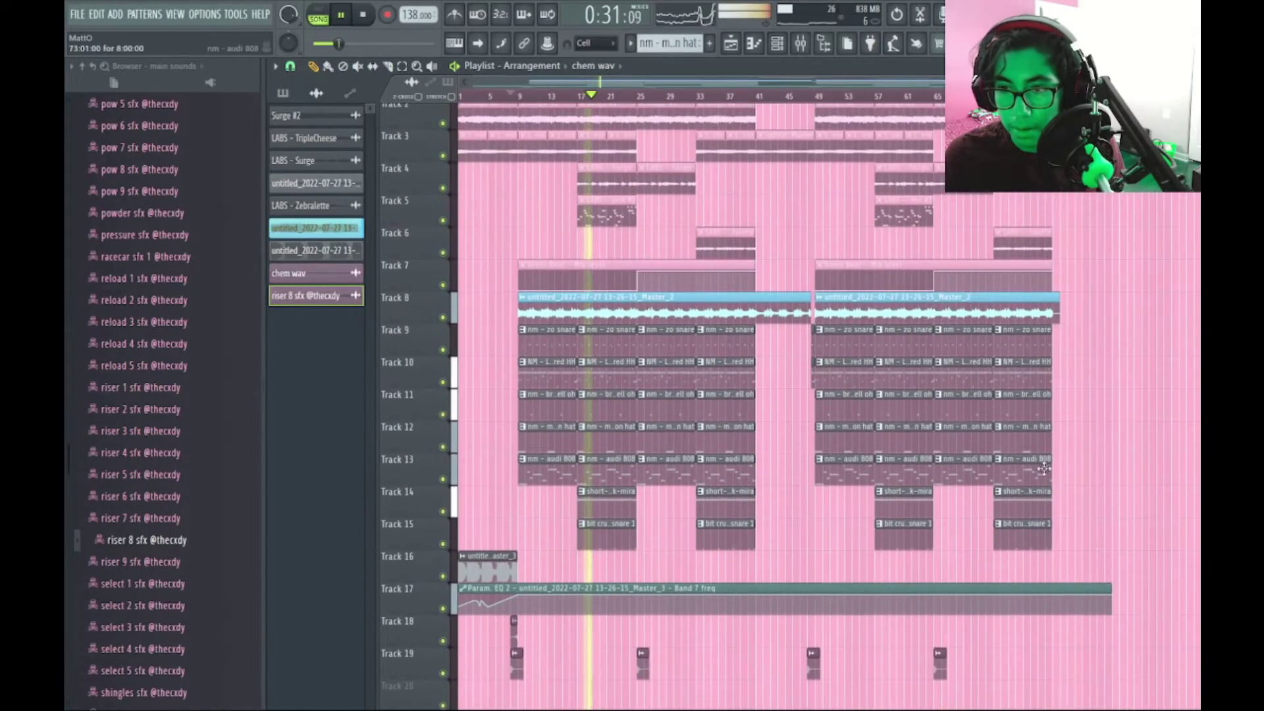
Step: Examine the drum clips and the chem wav placement around the bar 25 transition during playback
scroll(1101, 528, down, 3)
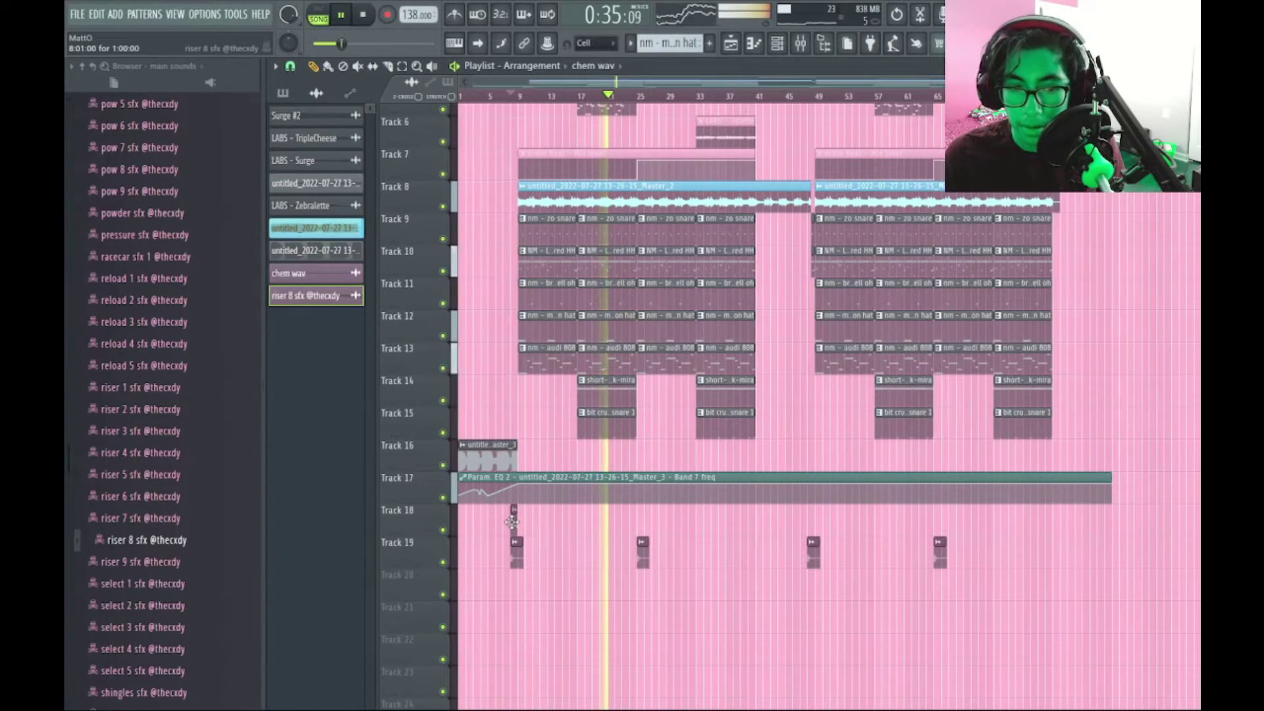
scroll(696, 404, up, 8)
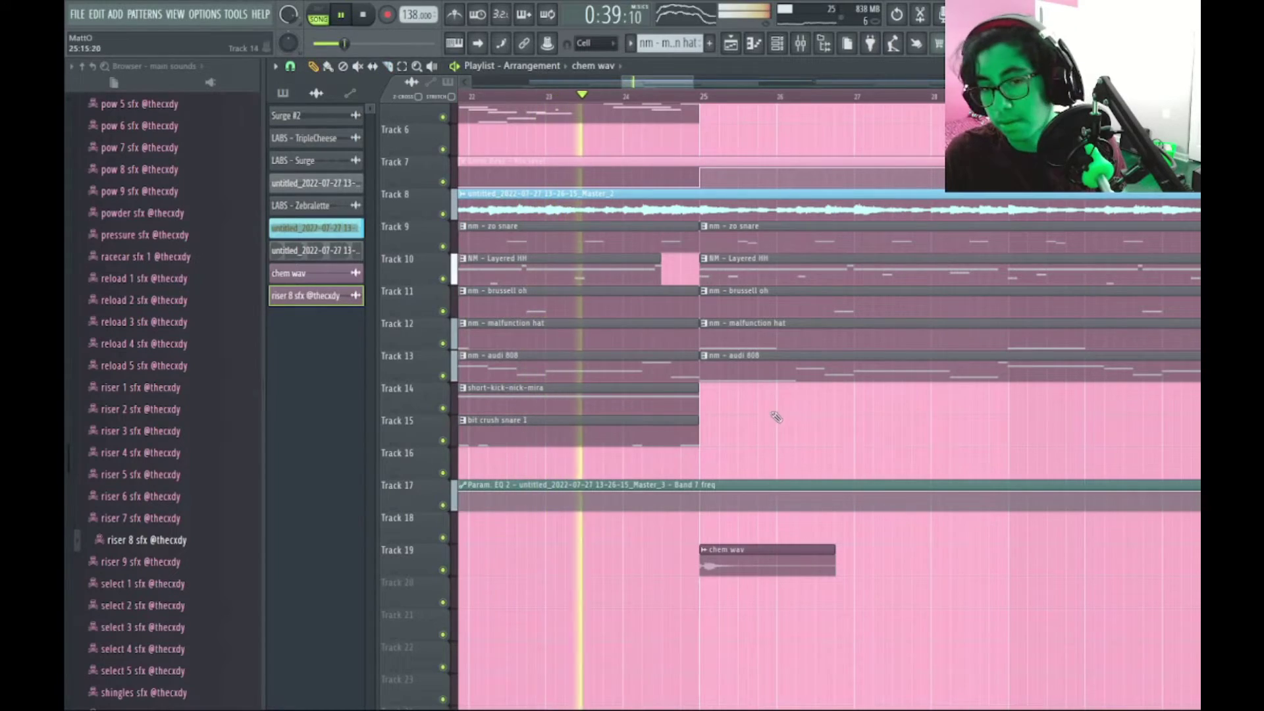
scroll(763, 421, down, 4)
scroll(737, 431, up, 6)
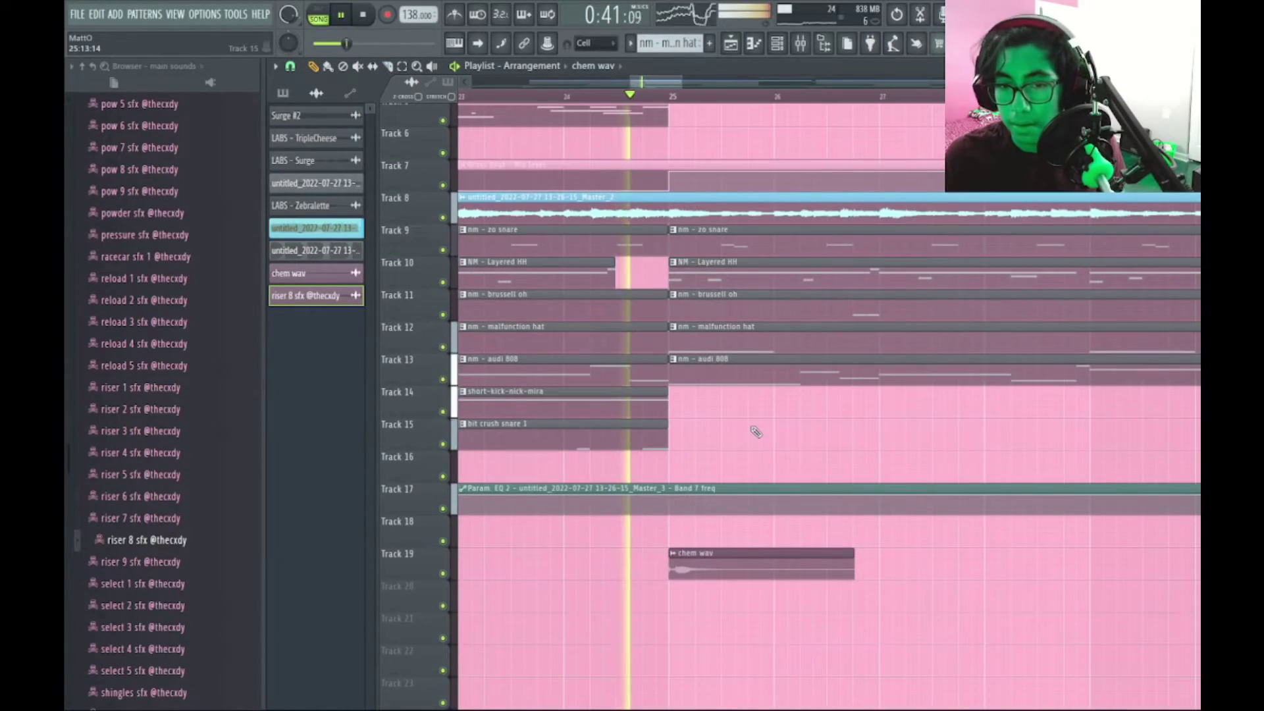